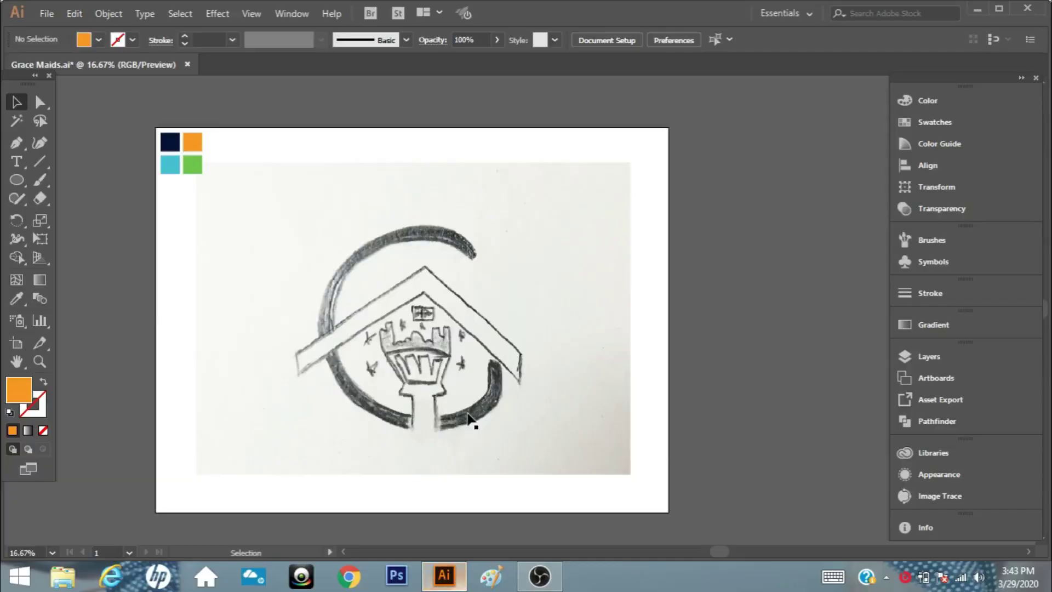
Select the placed final-sketch.jpg logo sketch on the artboard.
click(580, 350)
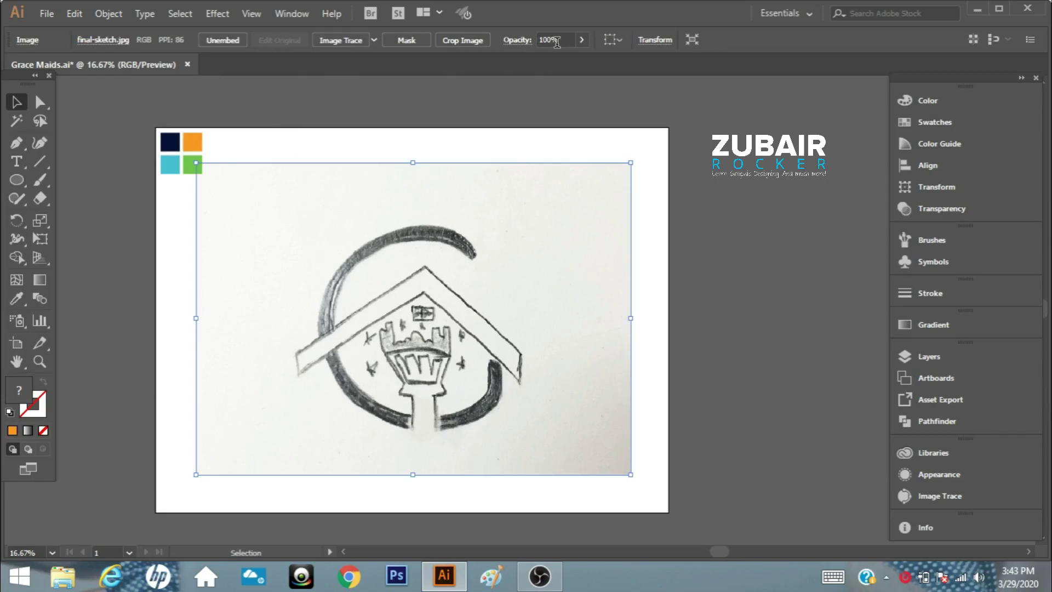
Fade the sketch to 30% opacity and lock it in place.
text(30)
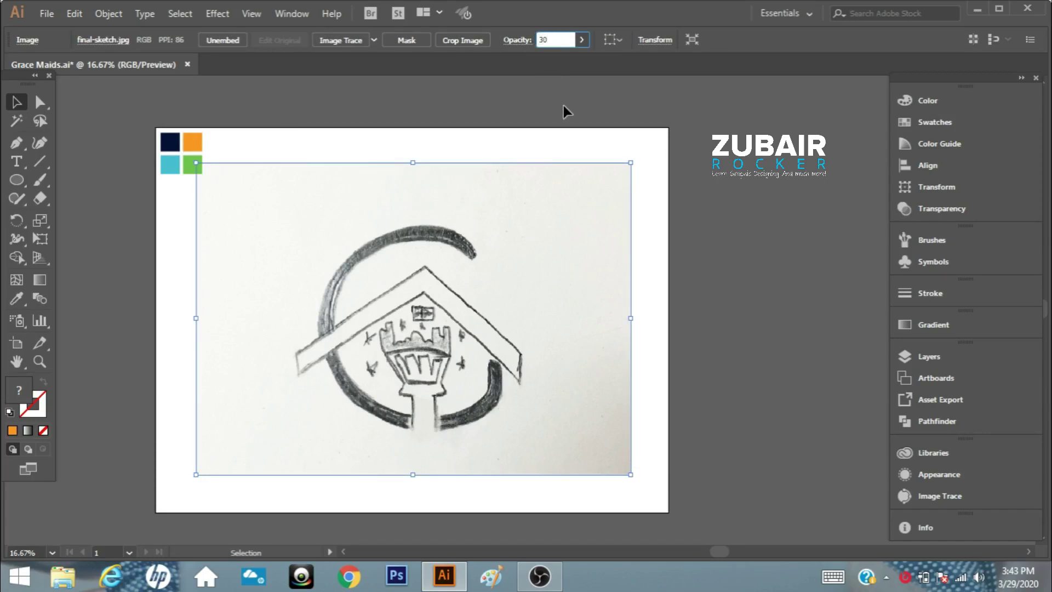
click(564, 110)
click(491, 258)
click(119, 15)
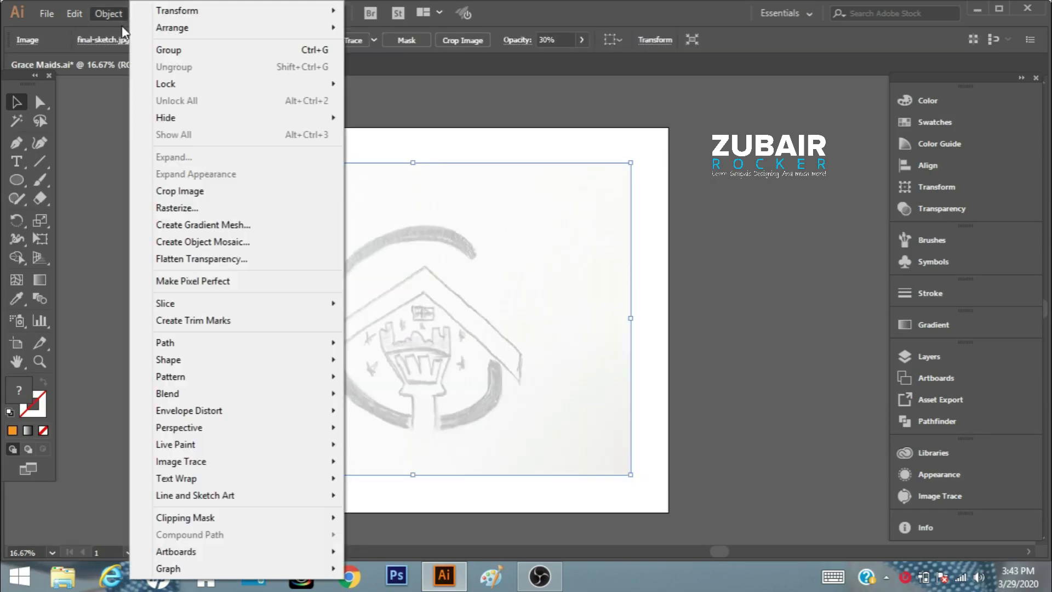
mouse_move(166, 84)
click(395, 84)
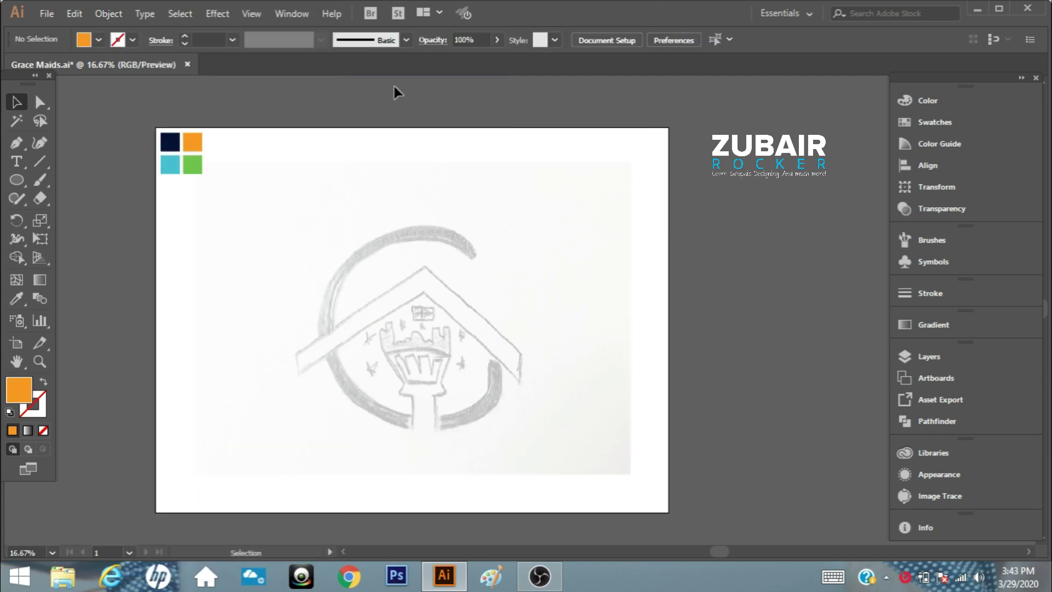
Draw an ellipse over the sketch's G with a navy swatch stroke instead of fill.
drag(17, 179, 85, 222)
click(85, 217)
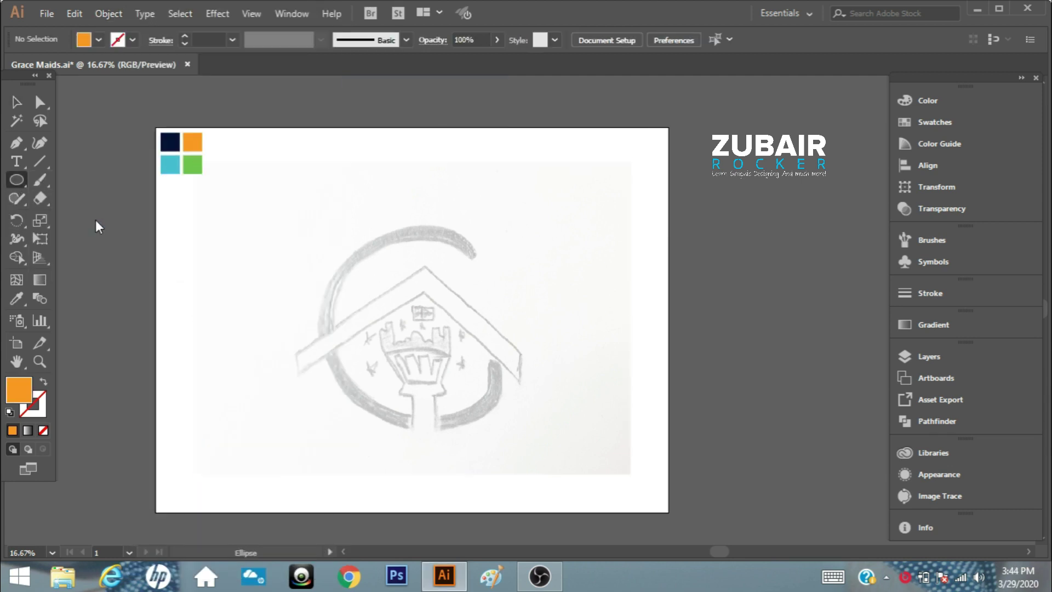
drag(496, 392, 521, 411)
key(i)
click(170, 141)
click(13, 104)
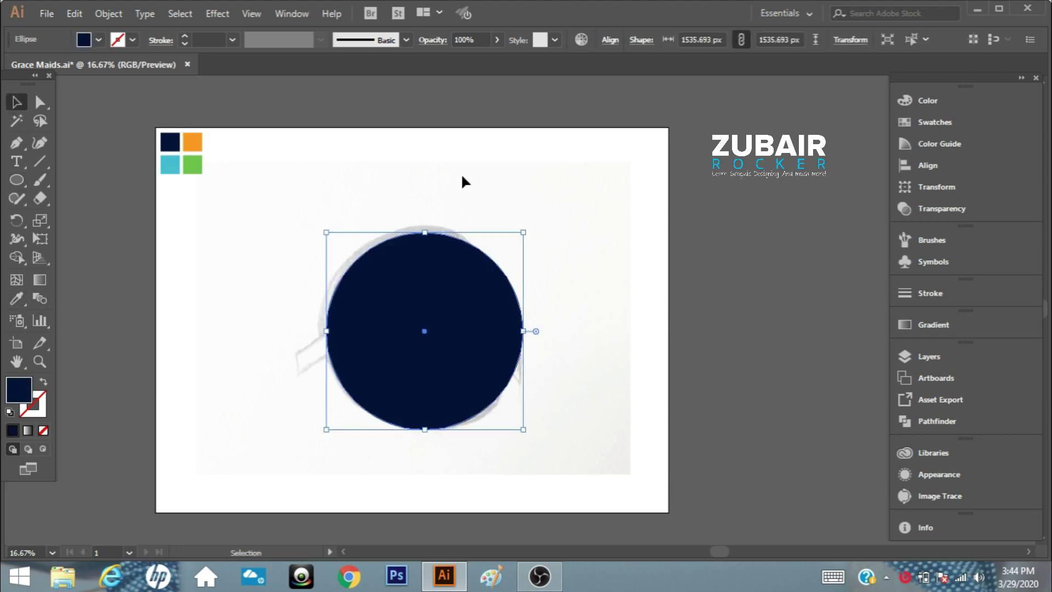
click(45, 385)
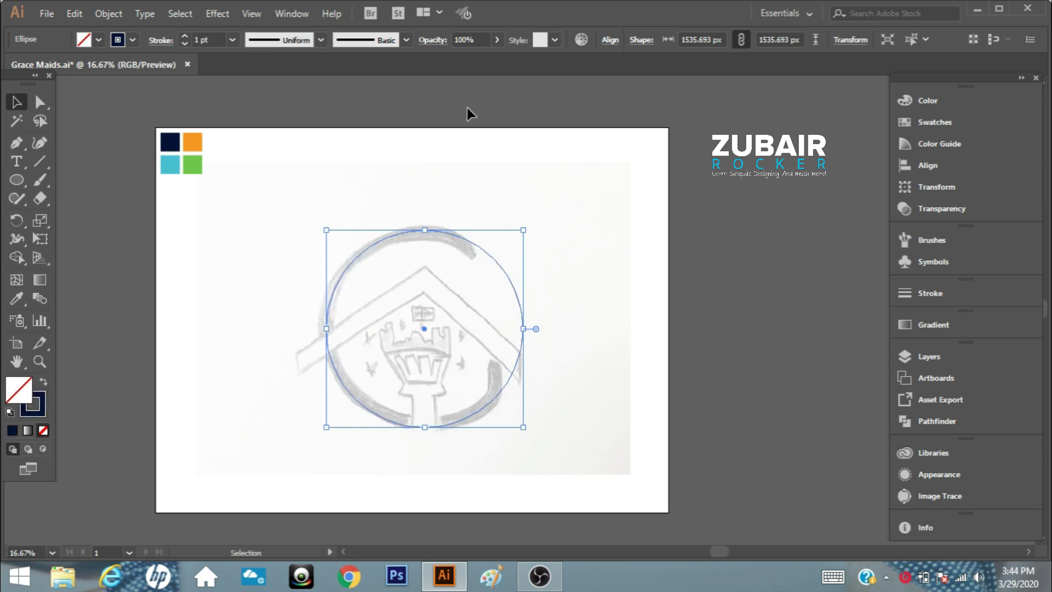
Give the navy ring a 160 pt stroke and 42% opacity.
double_click(205, 40)
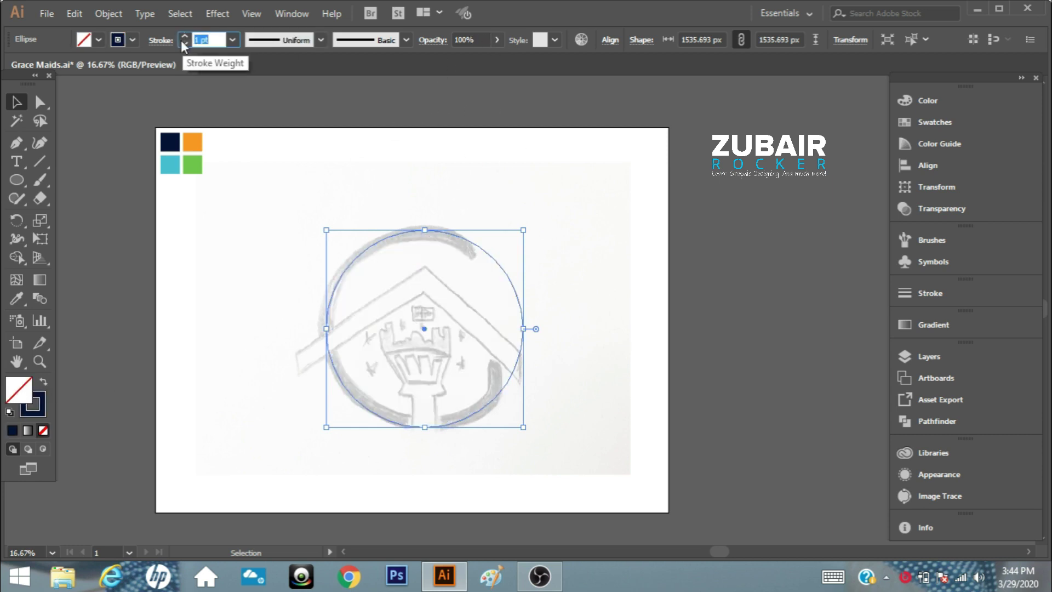
text(160)
click(583, 166)
click(485, 254)
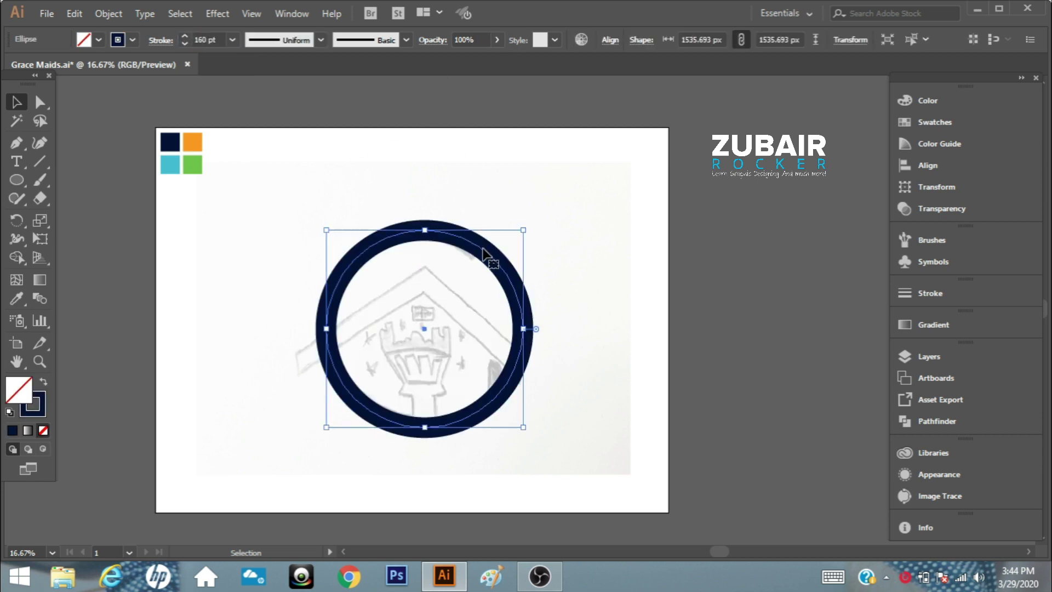
click(497, 41)
drag(467, 64, 461, 65)
Expand the ring into a shape and shrink it slightly to fit the sketch.
click(109, 15)
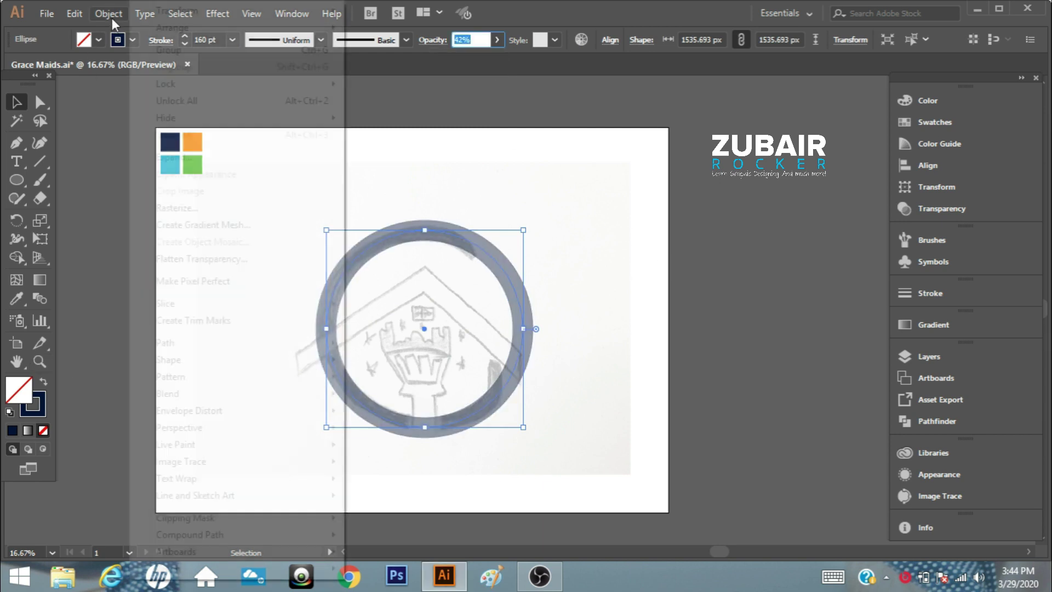
click(170, 158)
click(256, 315)
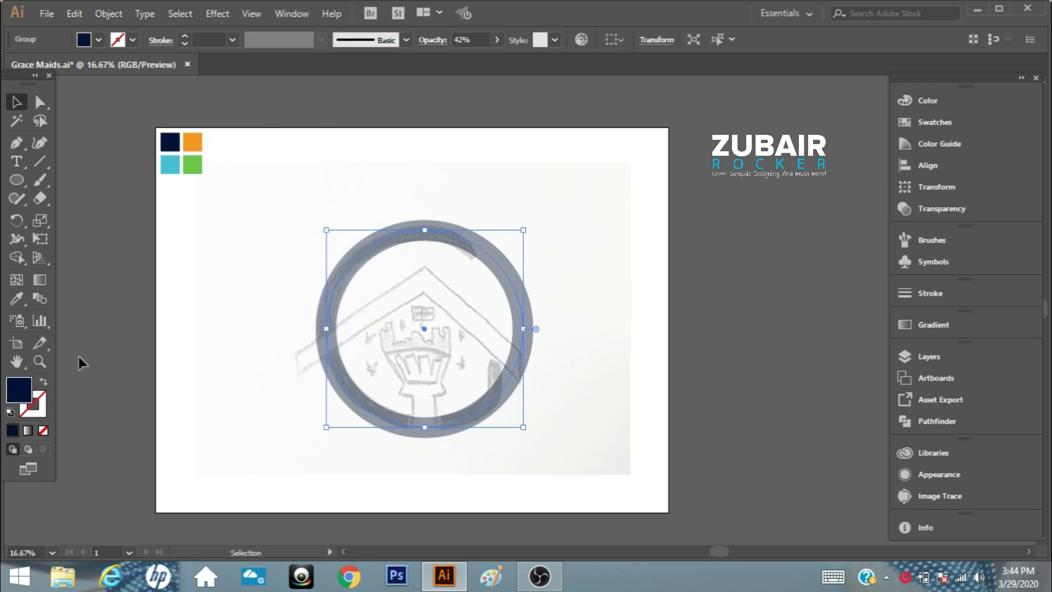
click(40, 361)
click(458, 326)
click(15, 104)
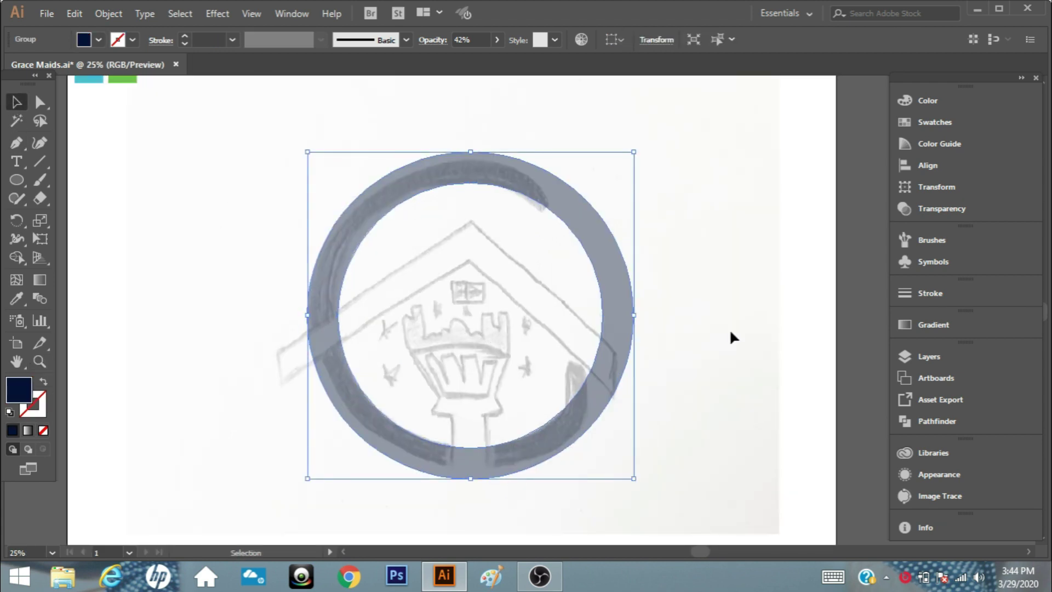
drag(634, 149, 626, 157)
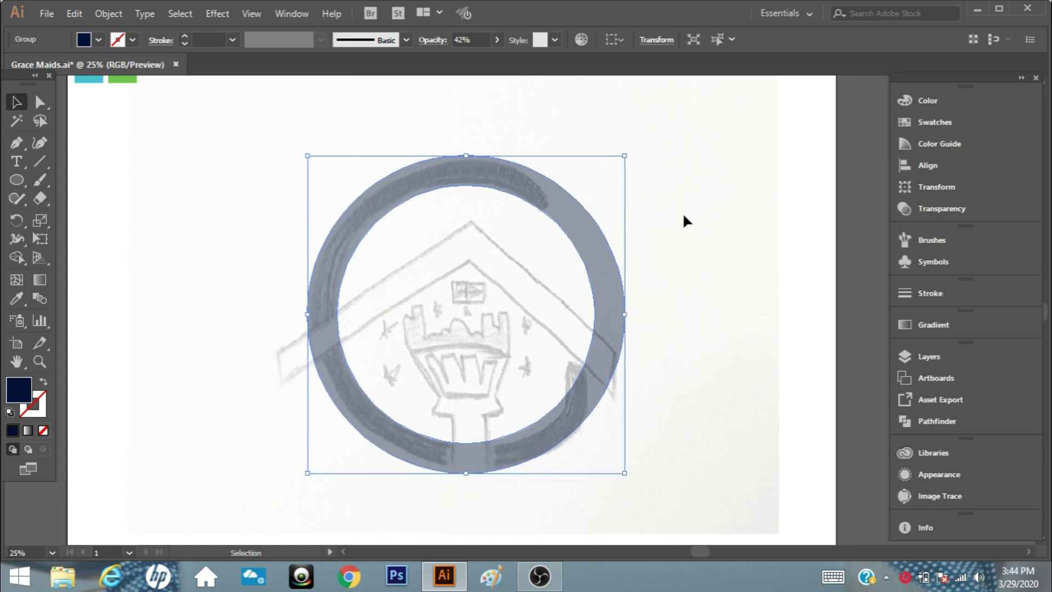
click(528, 228)
click(40, 161)
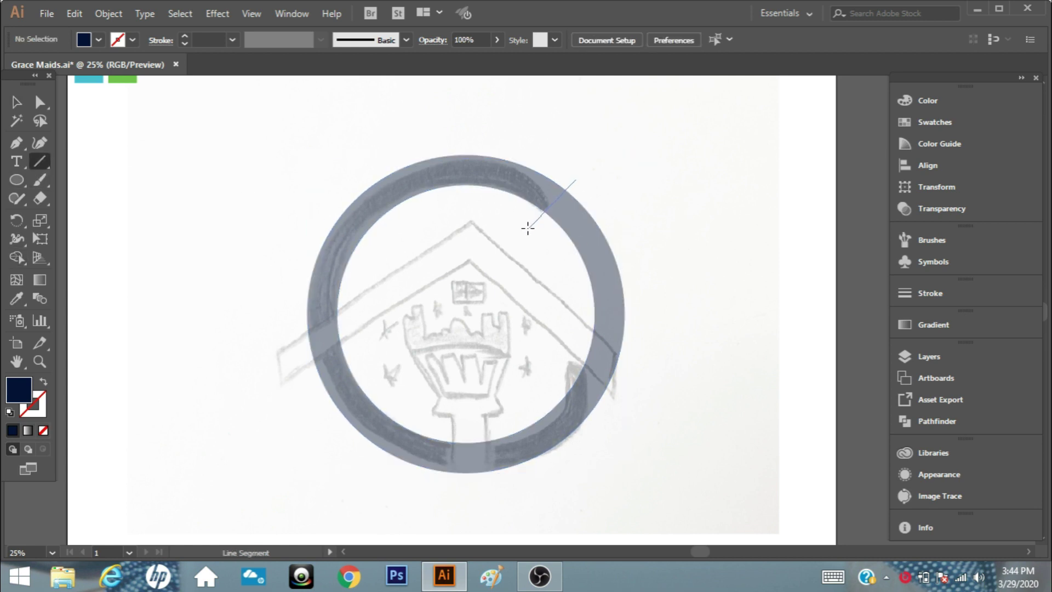
Slice the ring with two cutting lines at upper-right and lower-right using Divide Objects Below.
drag(528, 228, 530, 227)
click(108, 14)
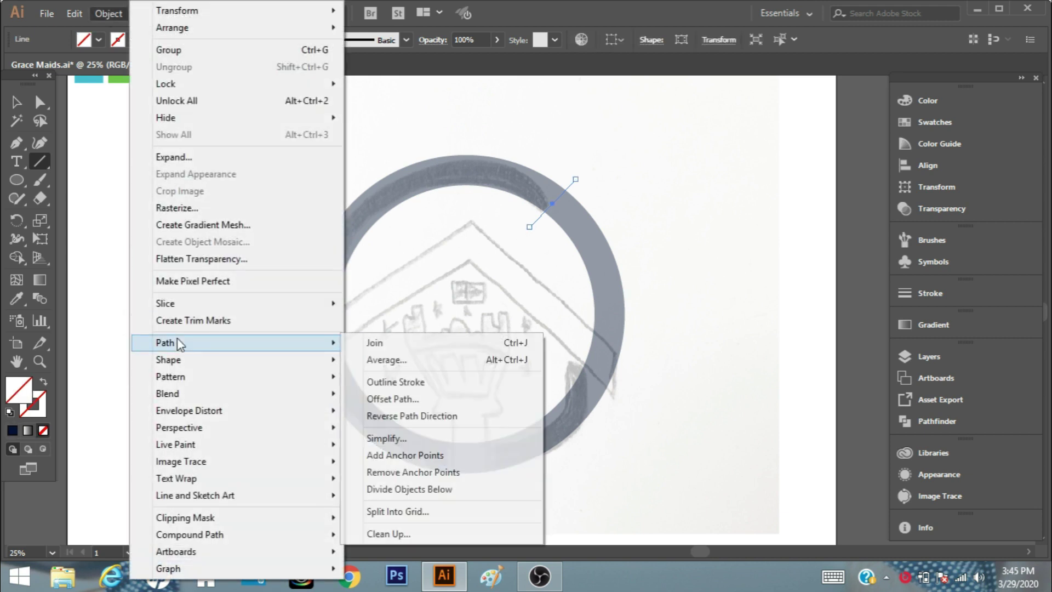
click(428, 489)
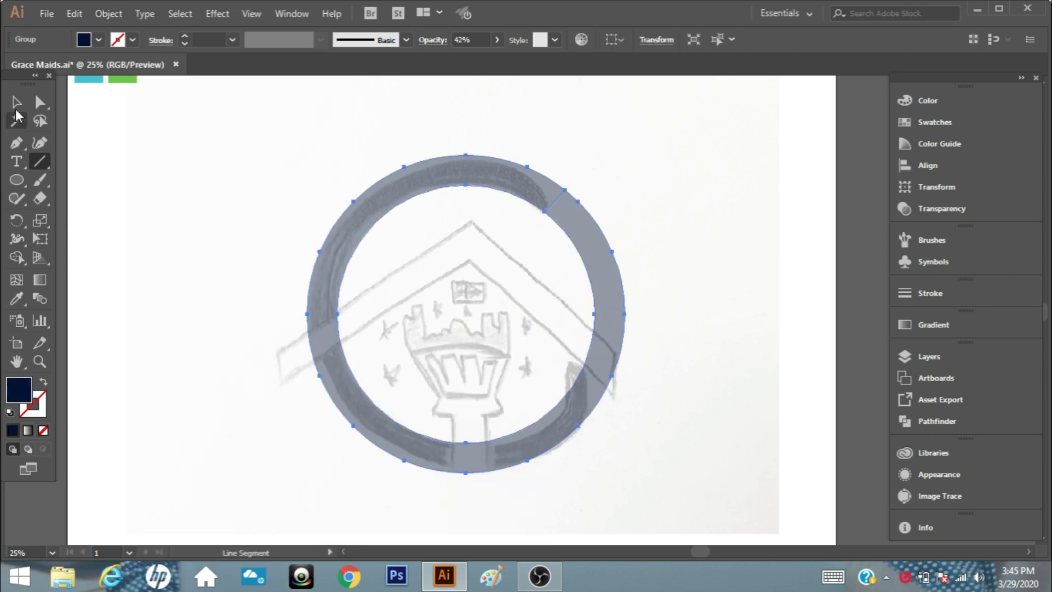
key(ctrl+shift+a)
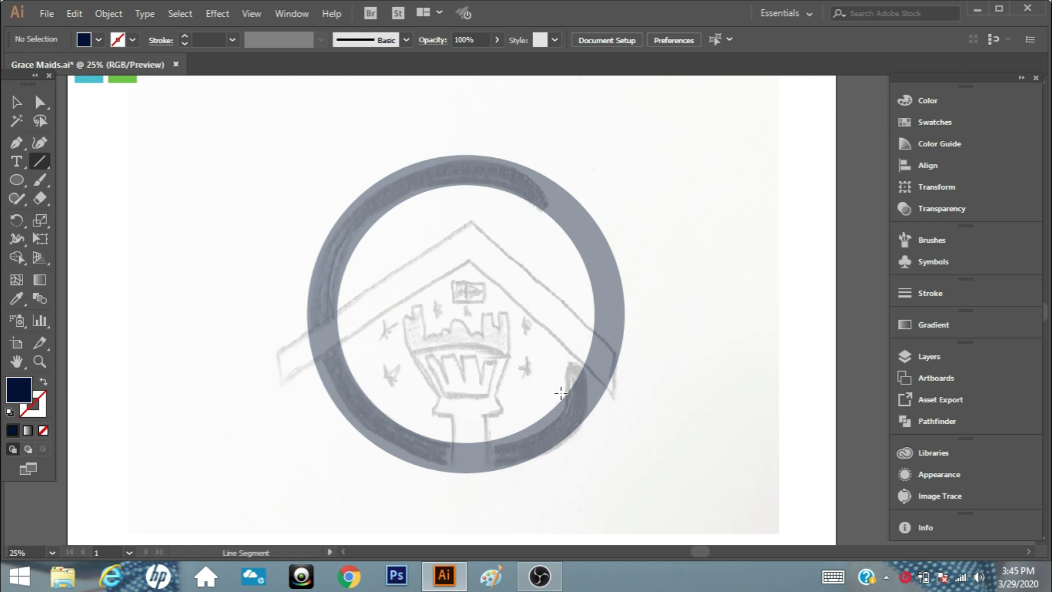
drag(643, 389, 652, 391)
click(108, 14)
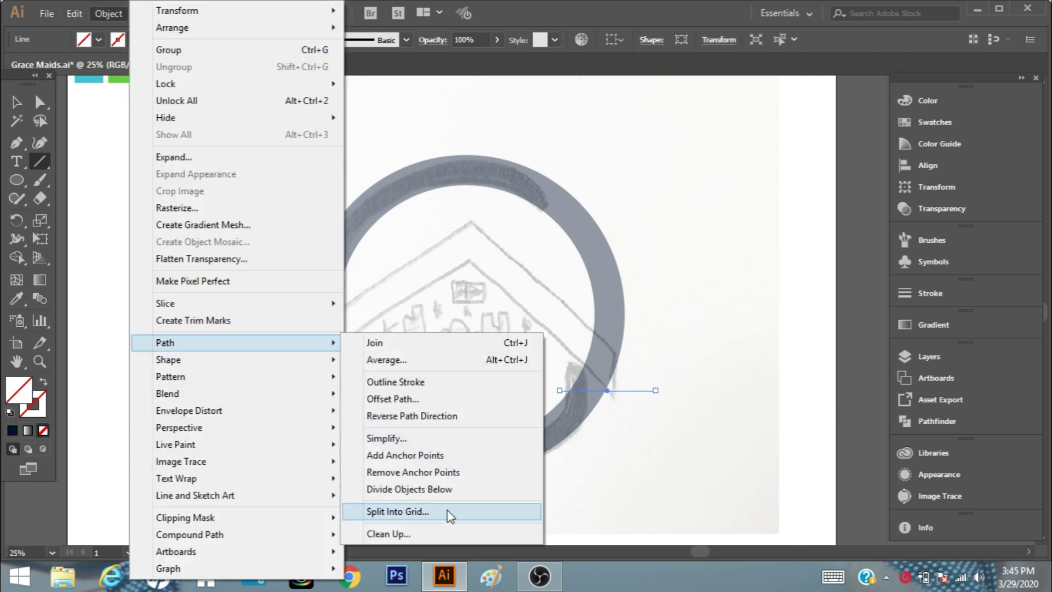
click(413, 490)
key(v)
key(ctrl+shift+a)
Delete the ring's right piece inside the group, leaving an open G arc.
double_click(596, 246)
drag(596, 247, 674, 247)
key(Delete)
key(Escape)
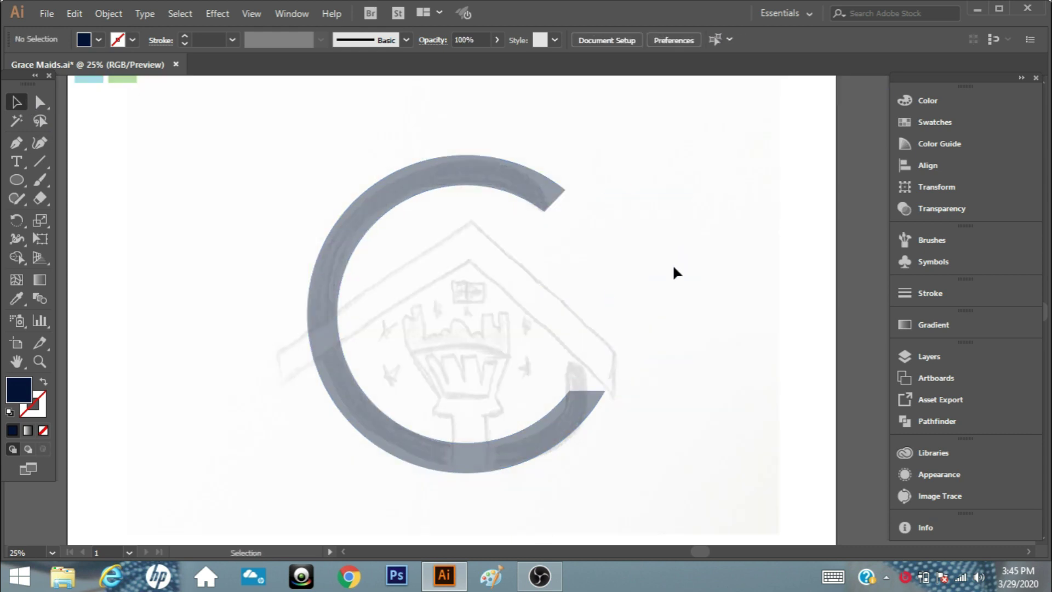
key(z)
click(519, 362)
Draw a navy end block at the G ring's lower-right end with the Pen tool.
click(16, 143)
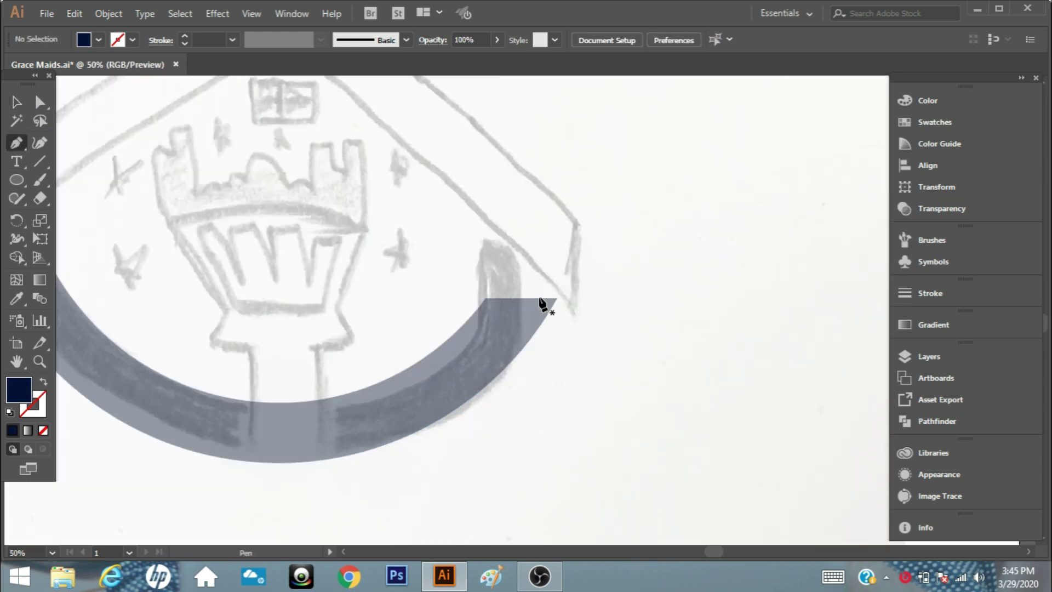
drag(543, 319, 542, 245)
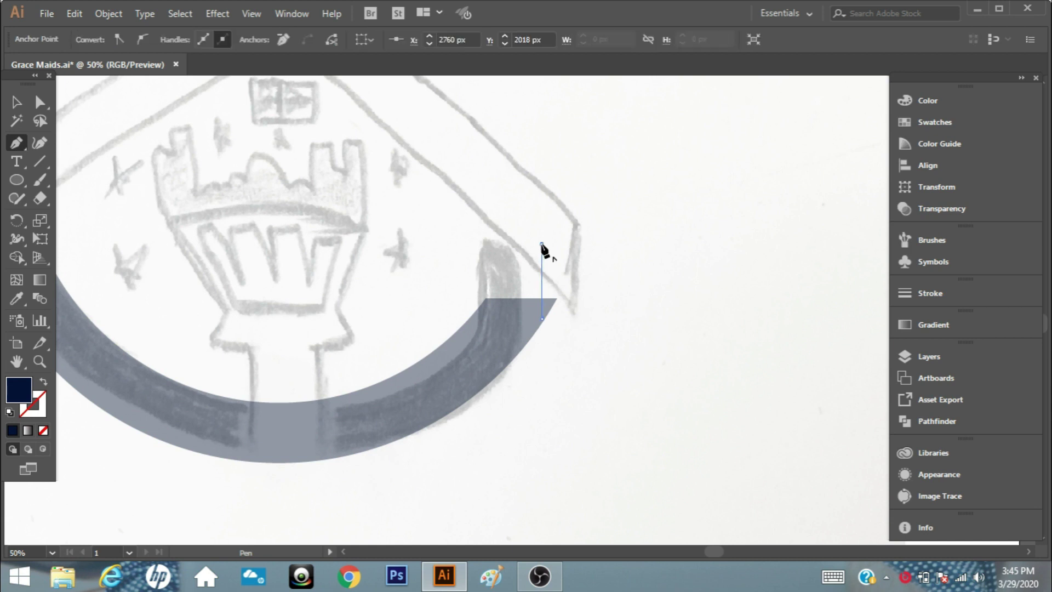
click(481, 208)
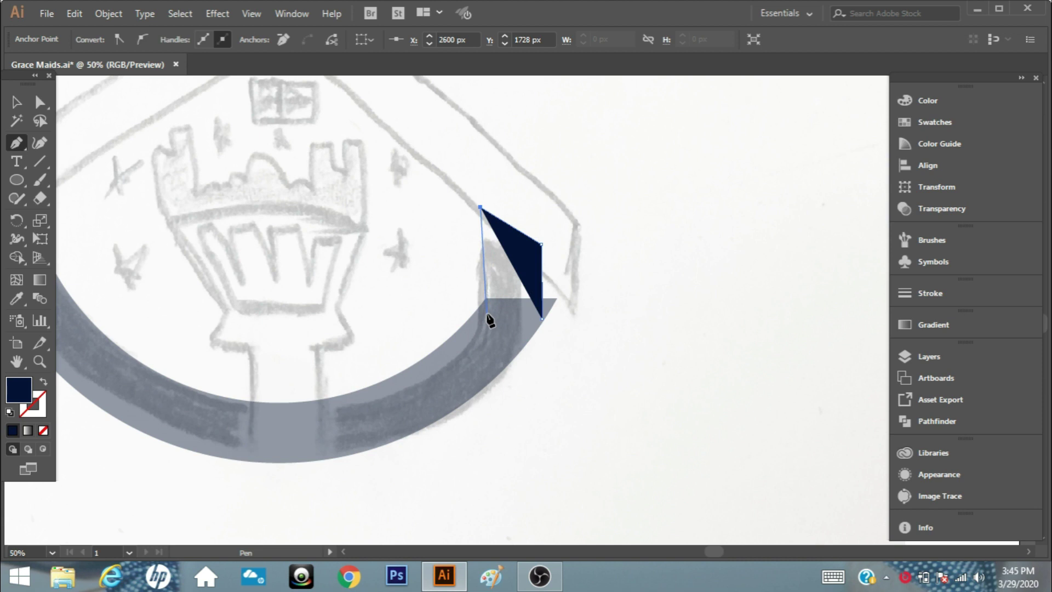
click(487, 314)
click(40, 103)
click(89, 227)
Draw a vertical line along the end block's right edge and nudge it right.
click(40, 165)
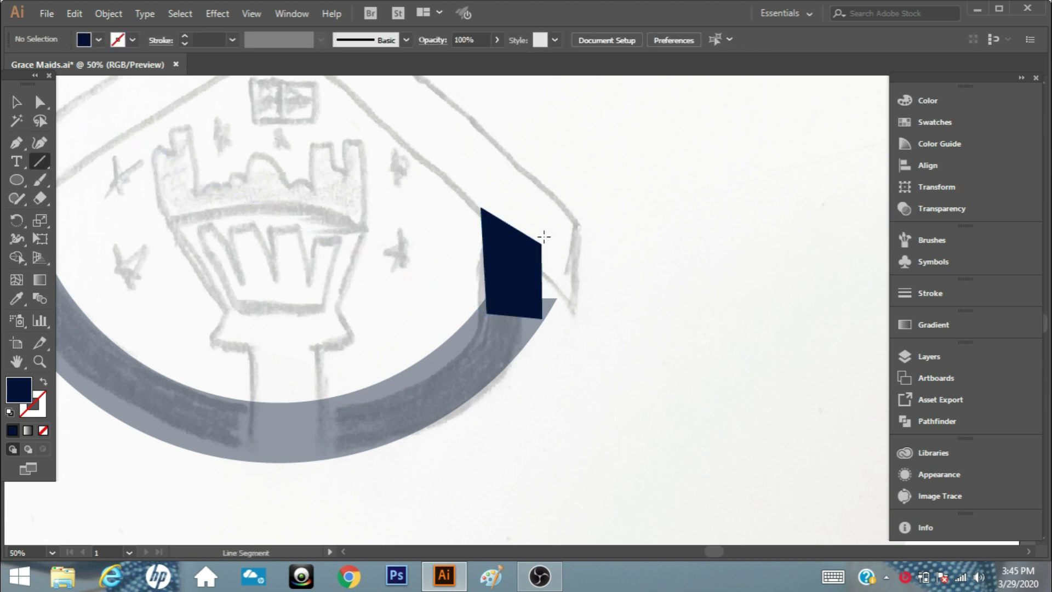
drag(541, 334, 541, 349)
key(z)
click(564, 324)
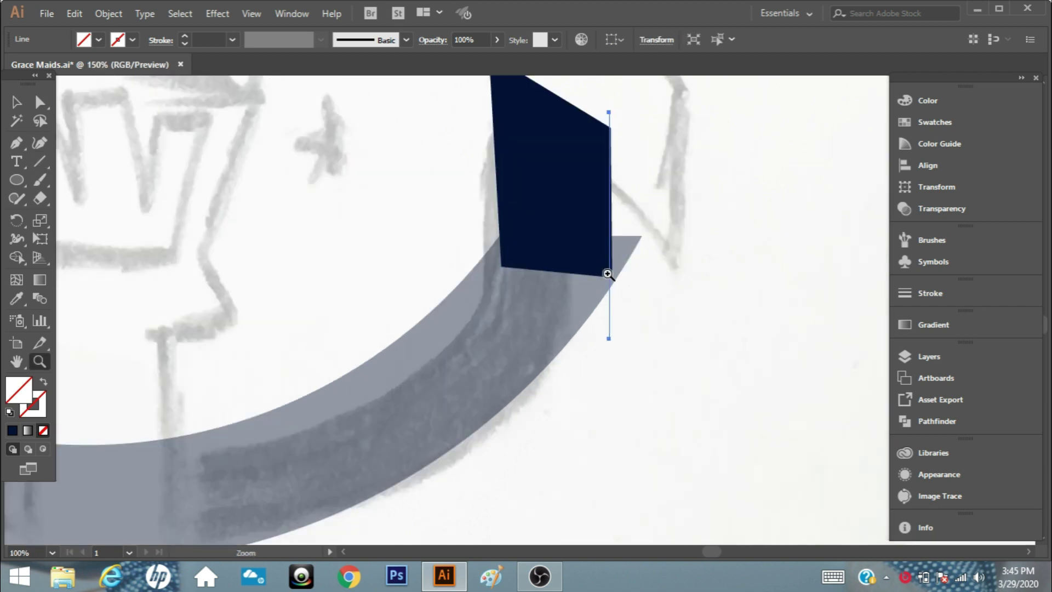
click(603, 279)
key(v)
click(601, 465)
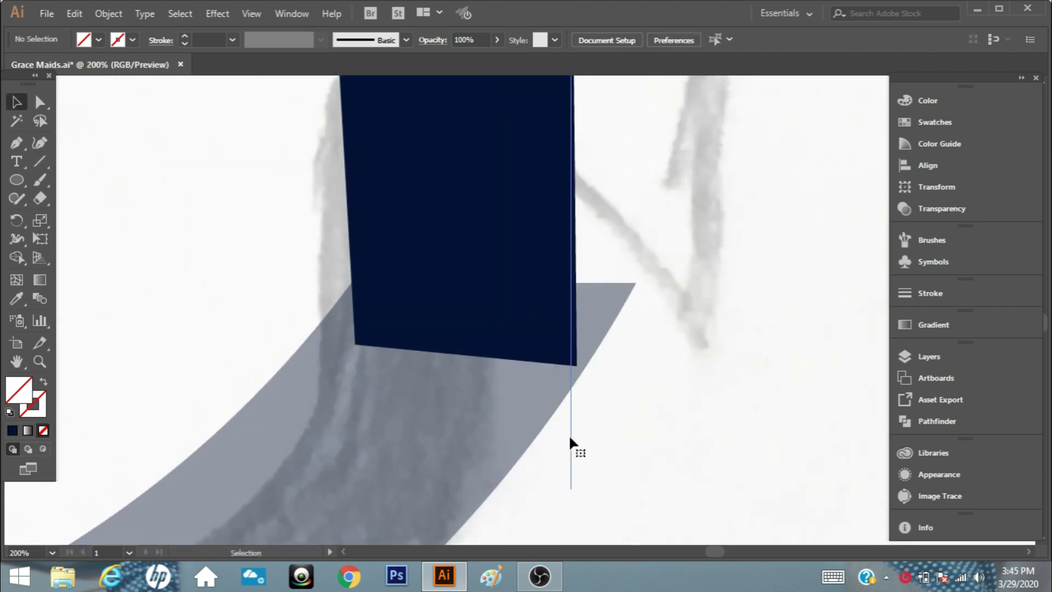
drag(571, 447, 578, 440)
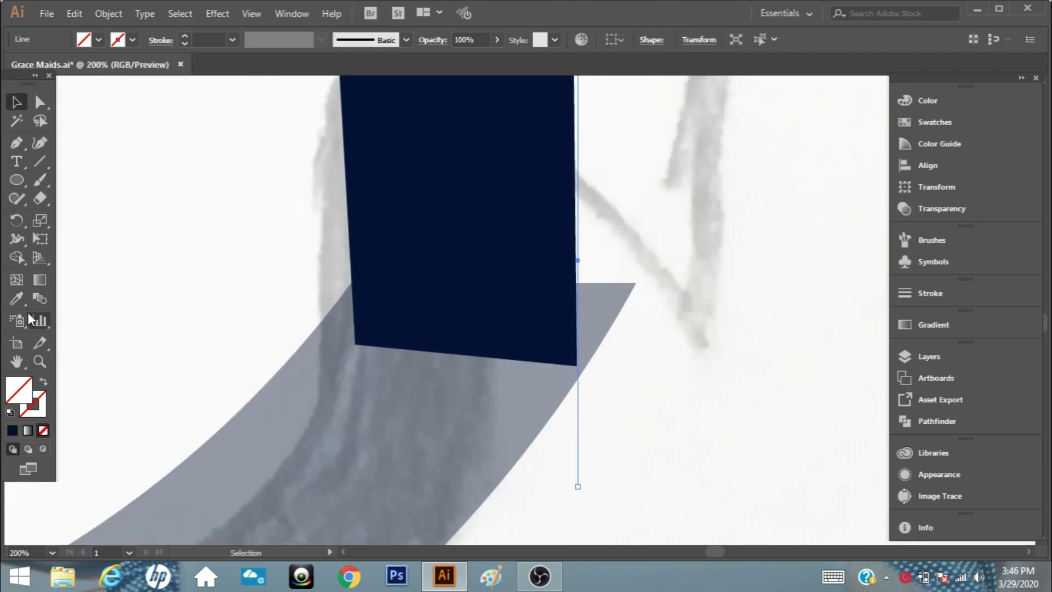
Use Shape Builder to remove the ring sliver right of the vertical line.
drag(663, 312, 603, 291)
shift+click(522, 254)
click(17, 257)
alt+click(610, 321)
key(v)
click(596, 394)
scroll(665, 418, up, 2)
scroll(666, 418, up, 1)
Check the end block's top-right anchor, then zoom out to the whole G.
click(39, 102)
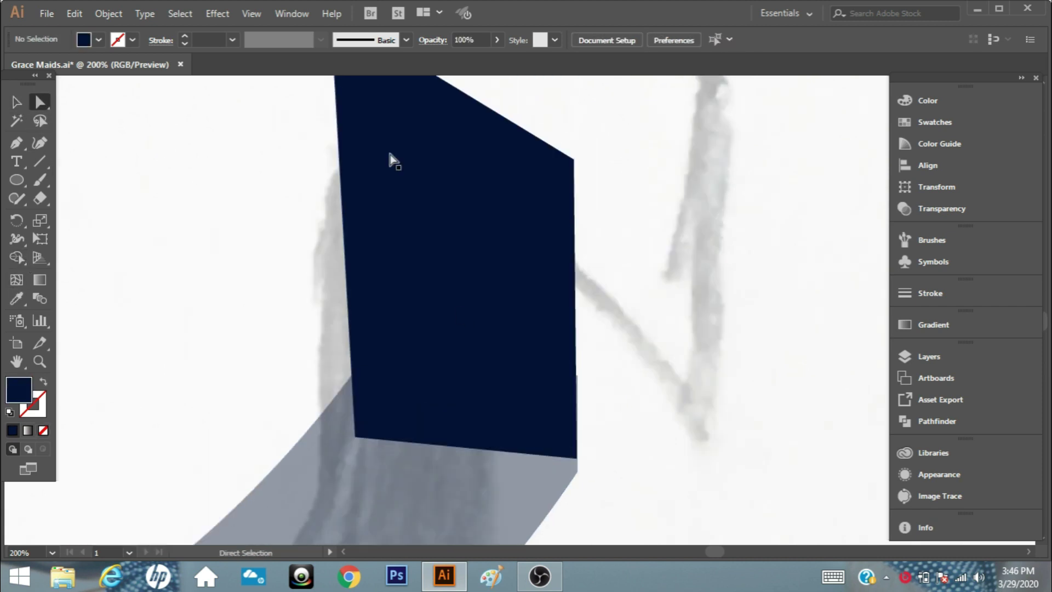
click(574, 160)
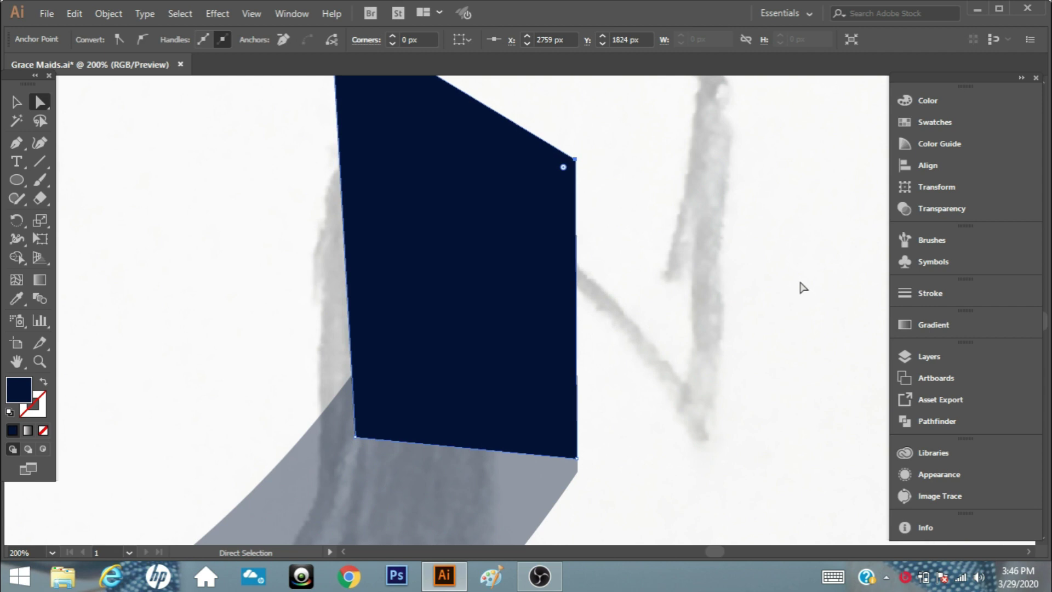
click(804, 288)
alt+click(463, 344)
alt+click(517, 324)
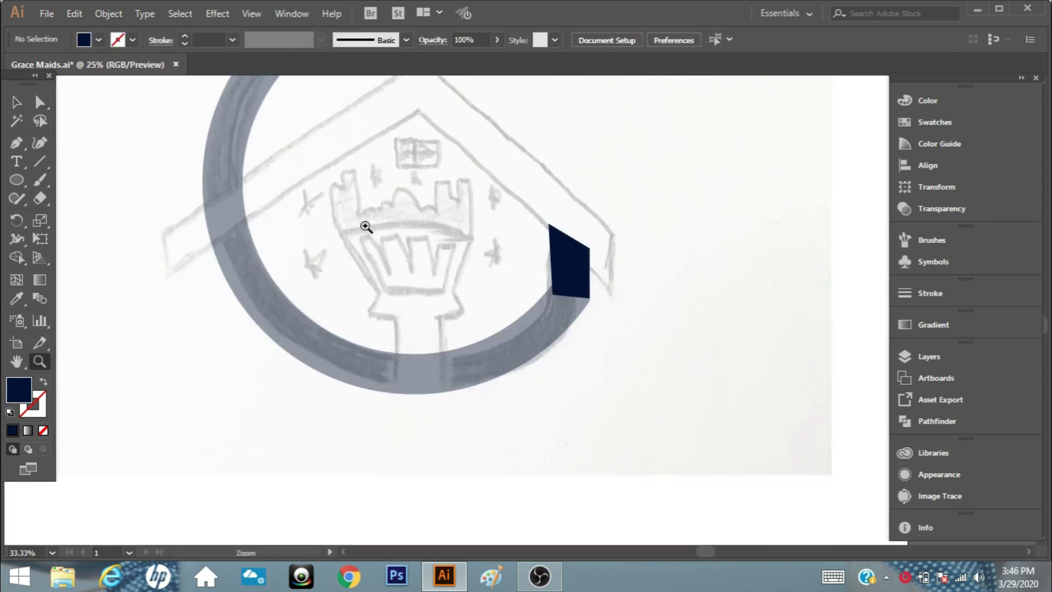
alt+click(493, 244)
Raise the G ring's opacity to 100%.
key(v)
click(496, 134)
click(497, 40)
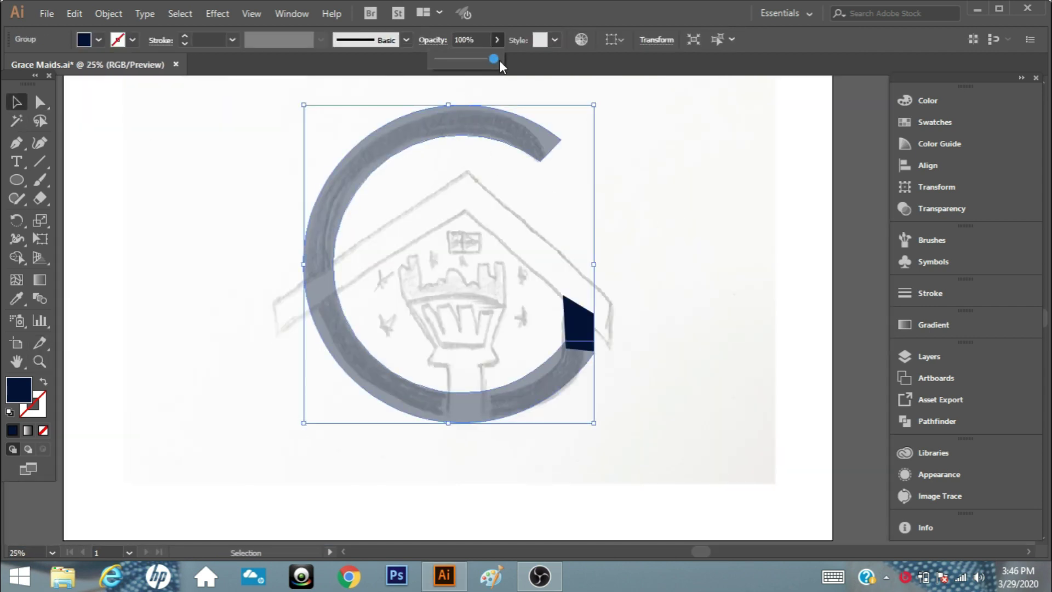
drag(461, 61, 505, 61)
click(617, 328)
Merge the lower-right piece and the G into one path with Pathfinder Merge.
click(580, 329)
shift+click(350, 204)
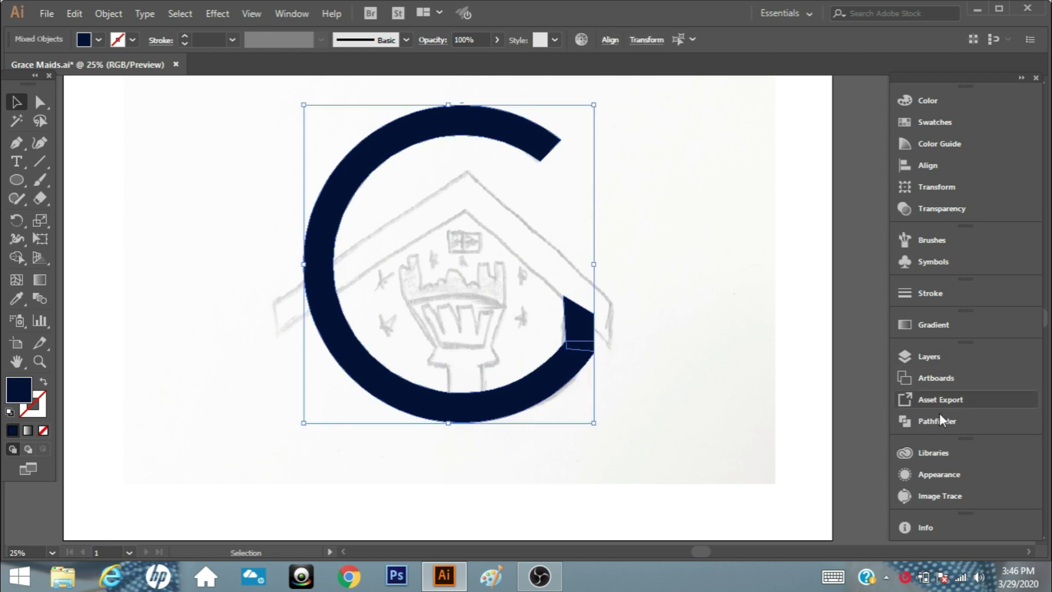
click(937, 421)
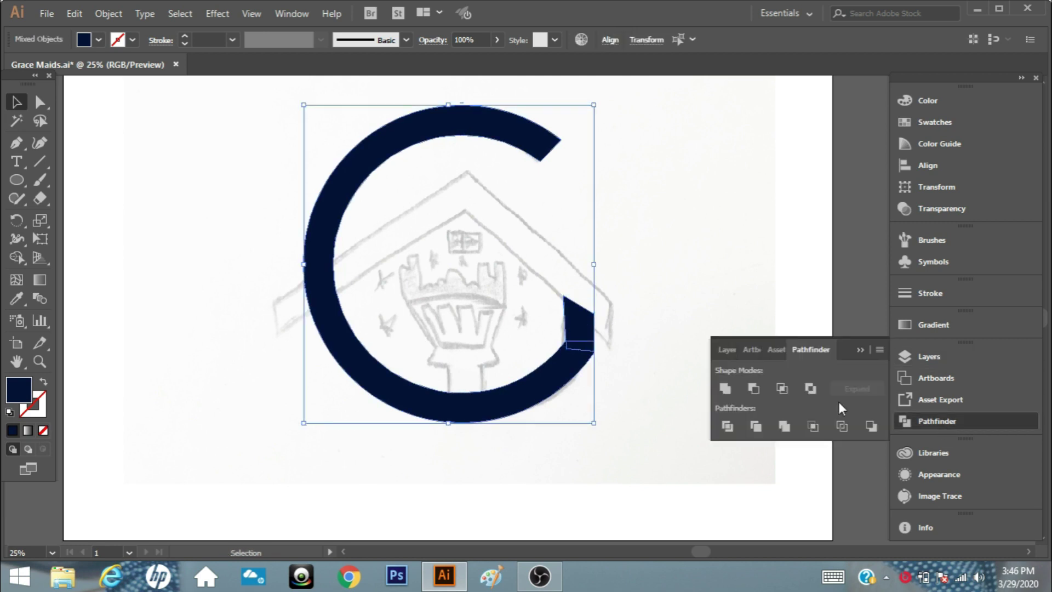
click(784, 428)
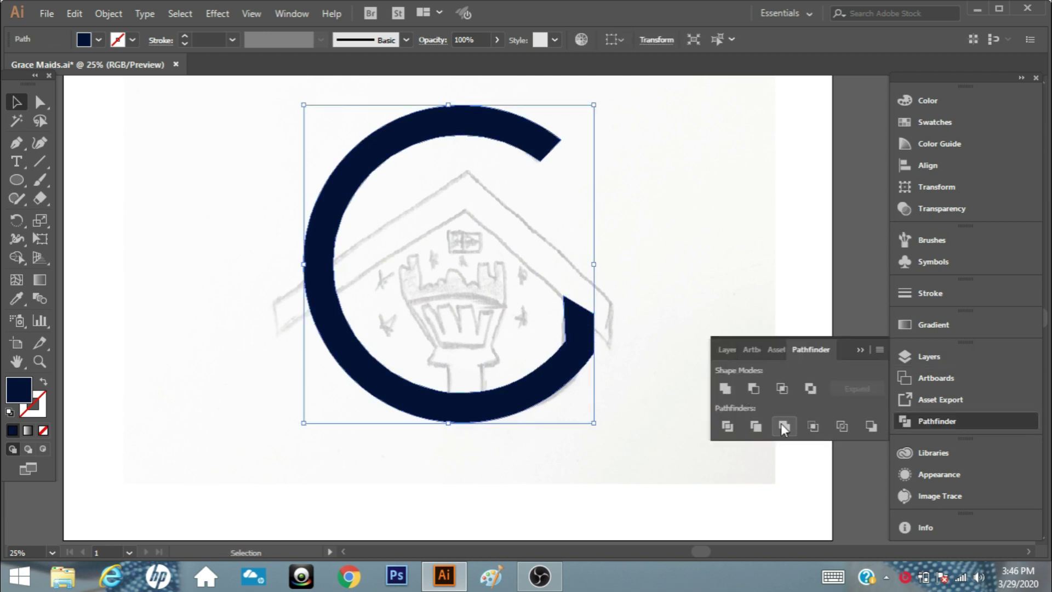
click(868, 352)
click(768, 275)
key(z)
click(496, 288)
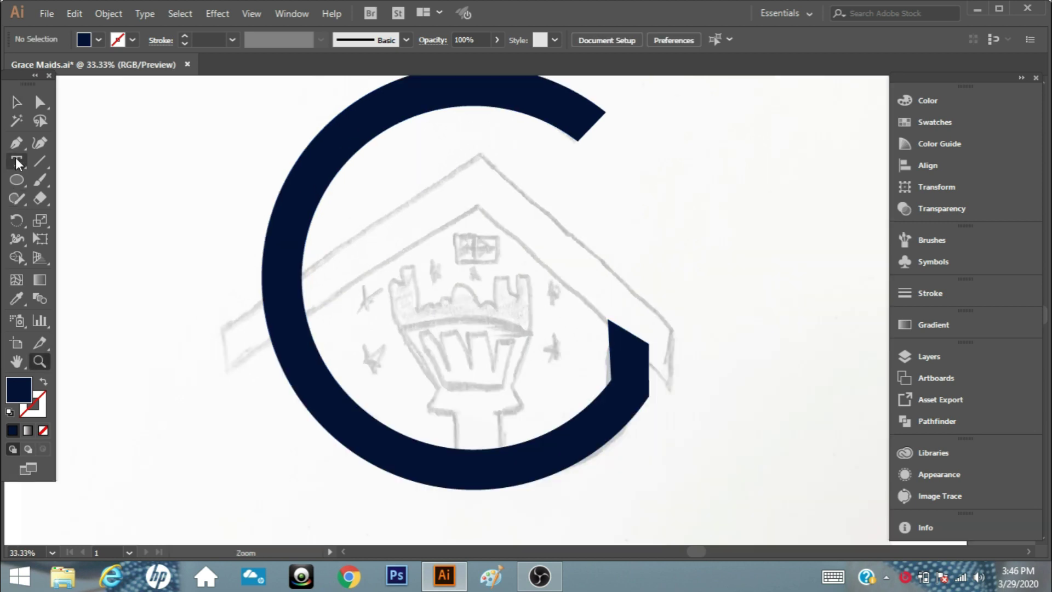
Pen-draw a closed navy chevron roof across the G following the sketch.
click(17, 143)
click(698, 364)
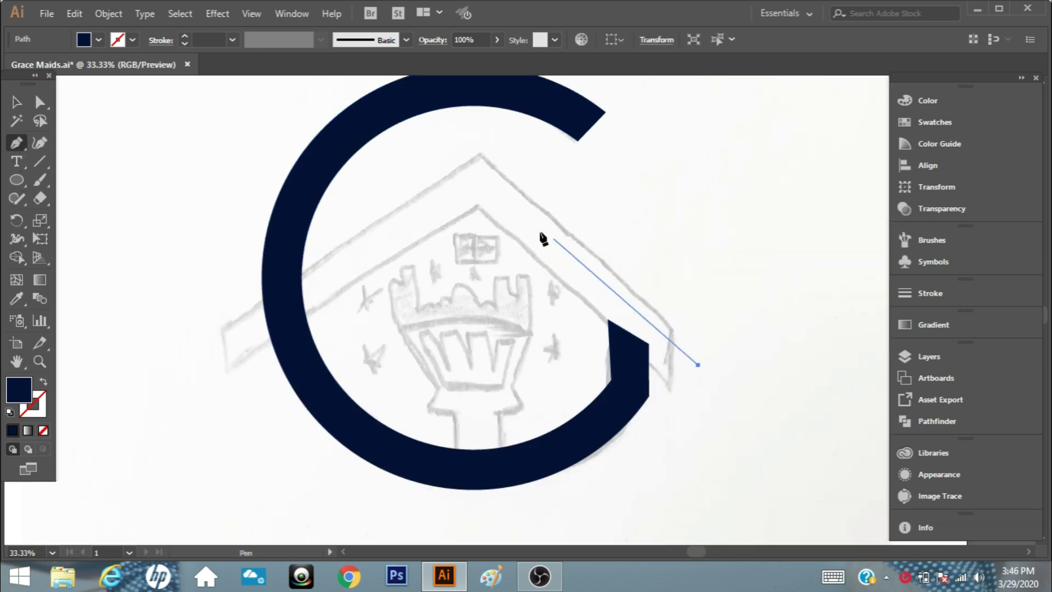
click(478, 205)
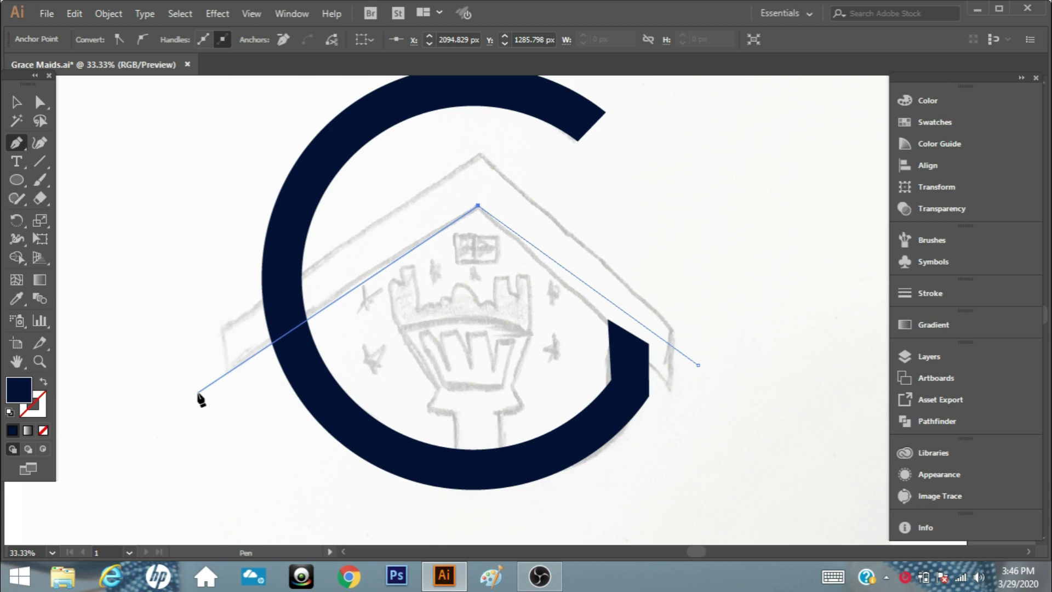
click(197, 392)
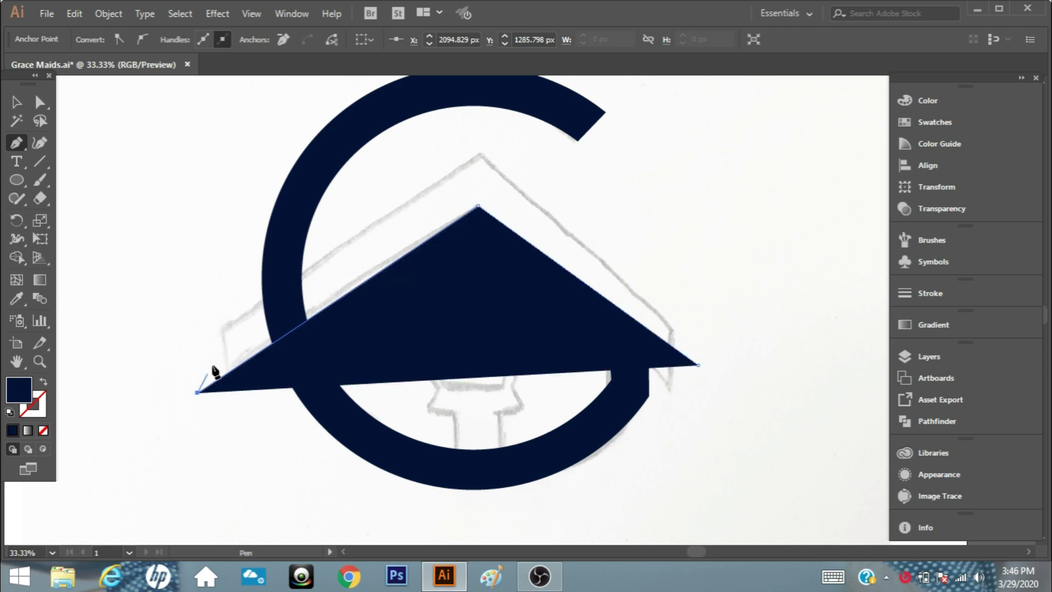
click(207, 337)
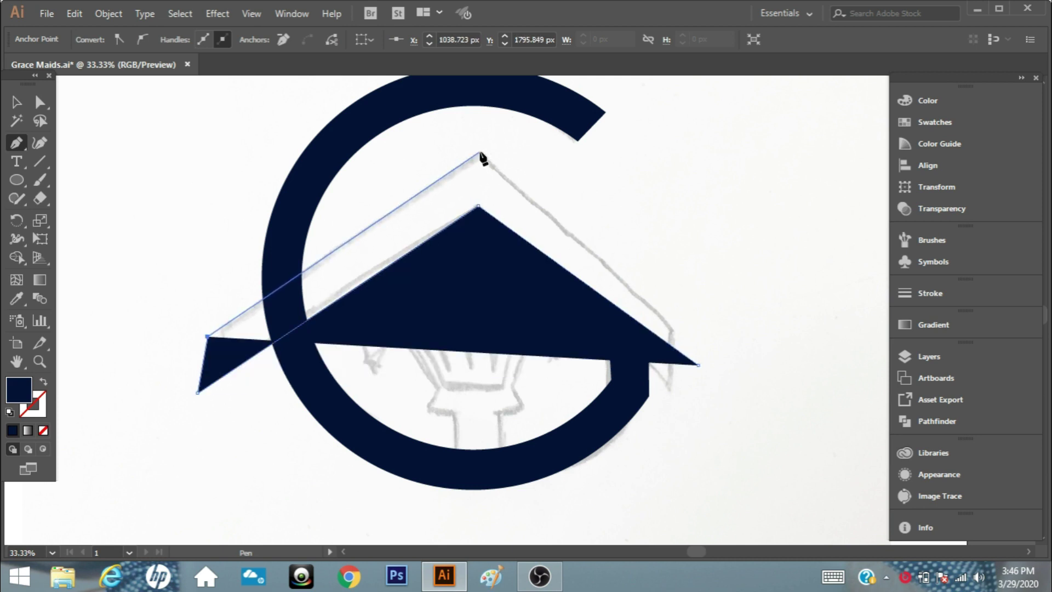
click(480, 153)
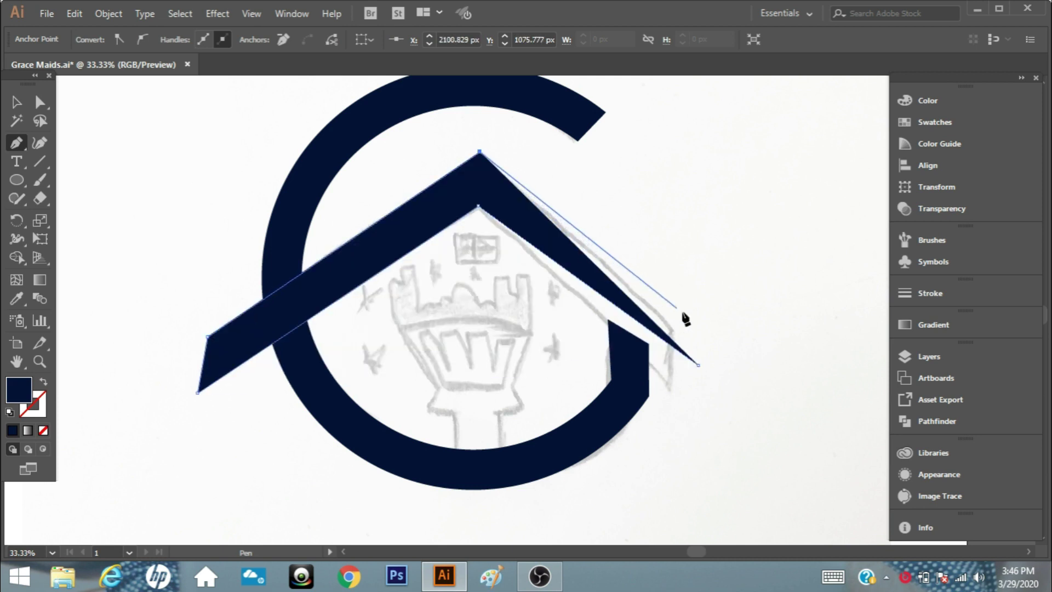
click(717, 337)
click(707, 332)
click(698, 364)
Nudge the roof's lower-right anchor down with Direct Selection and Shift+Down.
key(z)
alt+click(493, 264)
key(v)
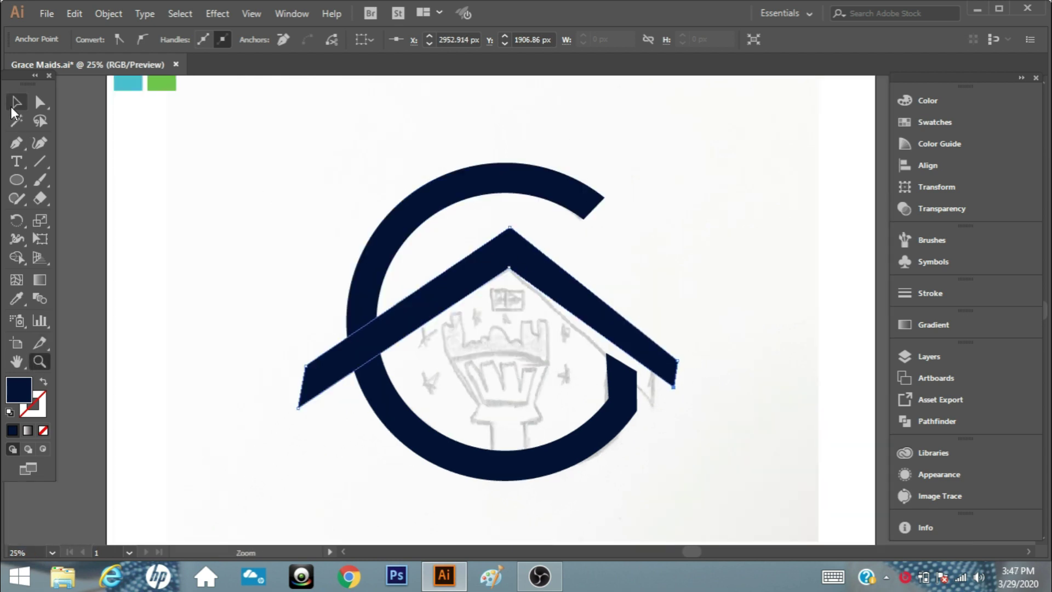
click(650, 192)
key(a)
click(674, 388)
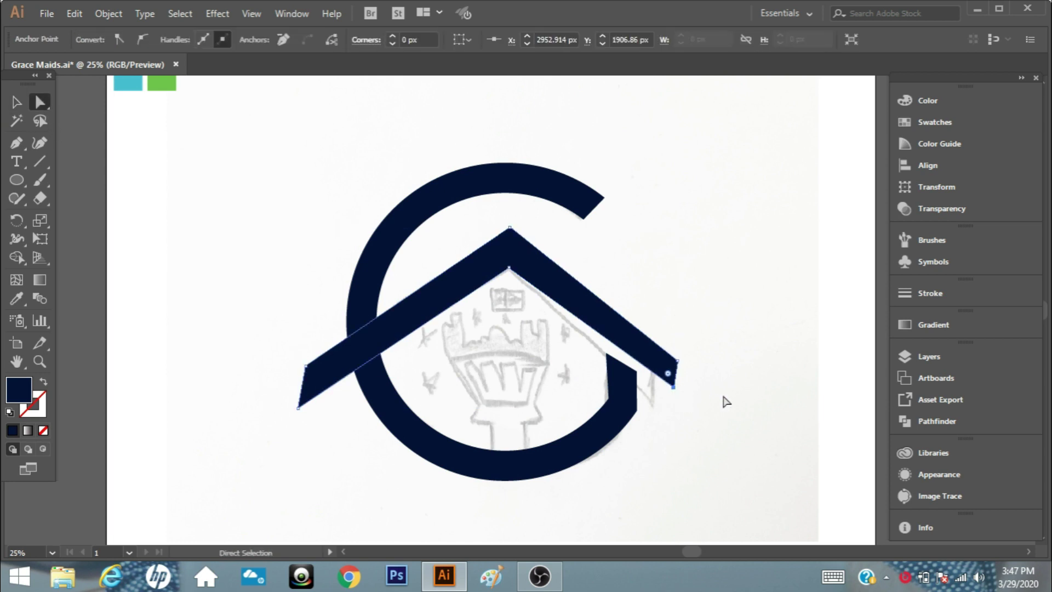
click(677, 393)
key(shift+Down)
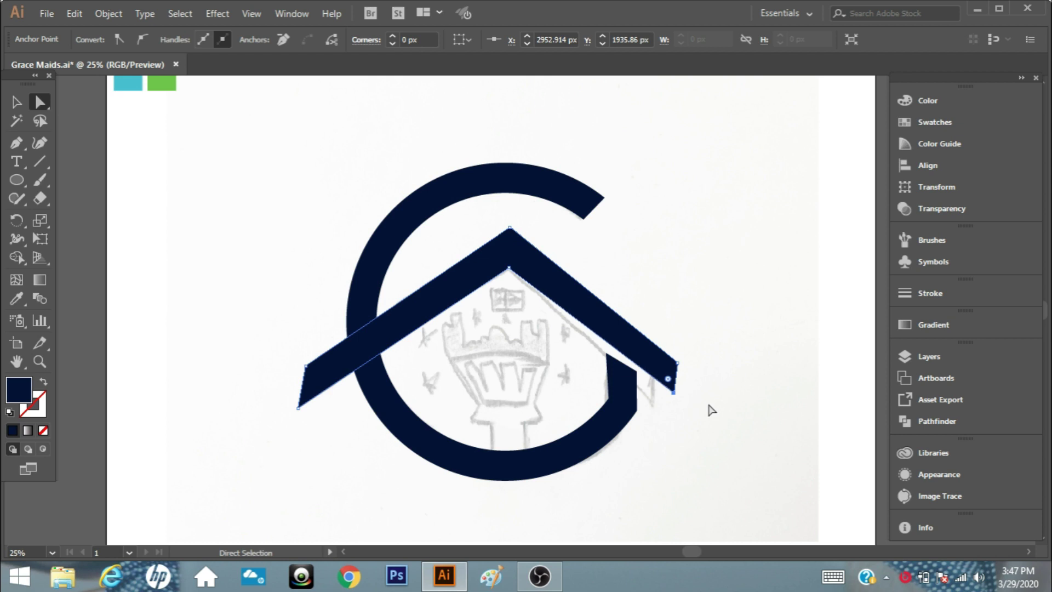
click(712, 411)
click(607, 355)
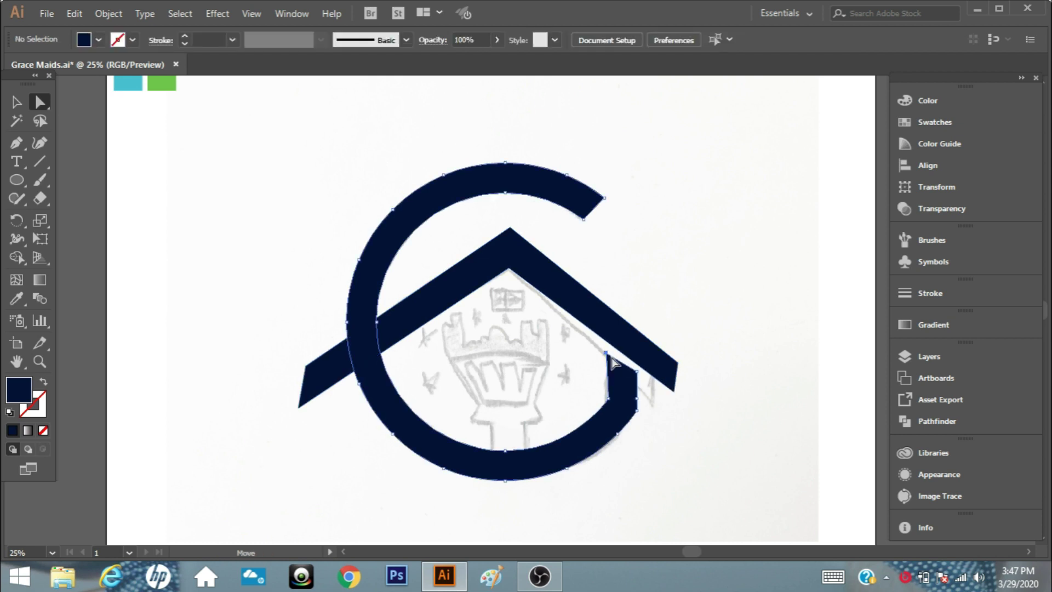
click(708, 397)
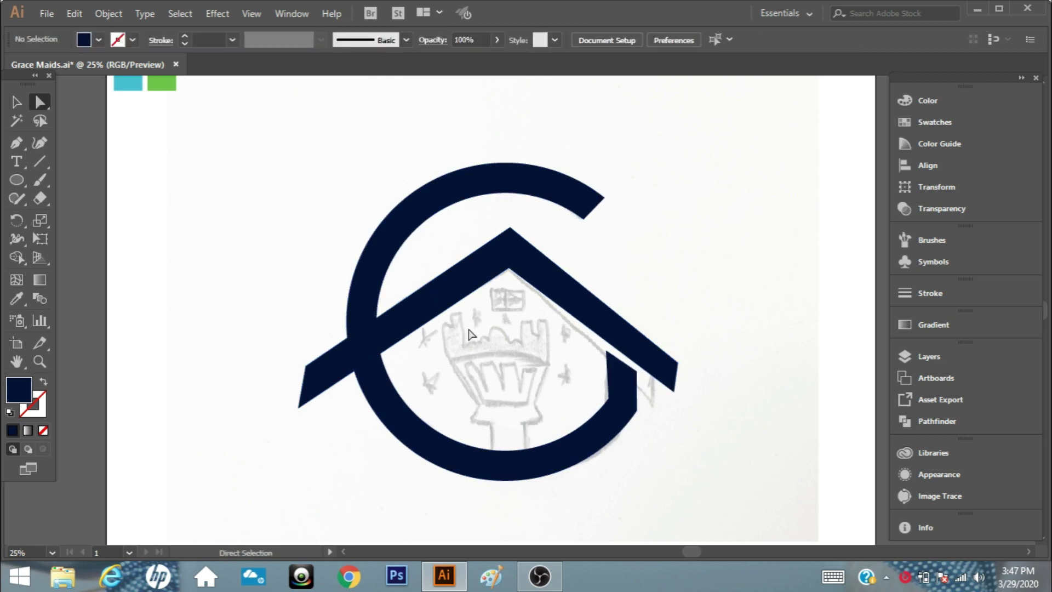
key(v)
scroll(727, 323, up, 2)
Start tracing the brush handle's corners from the ring bottom with the Pen tool.
scroll(639, 404, down, 3)
click(48, 361)
click(539, 364)
click(14, 146)
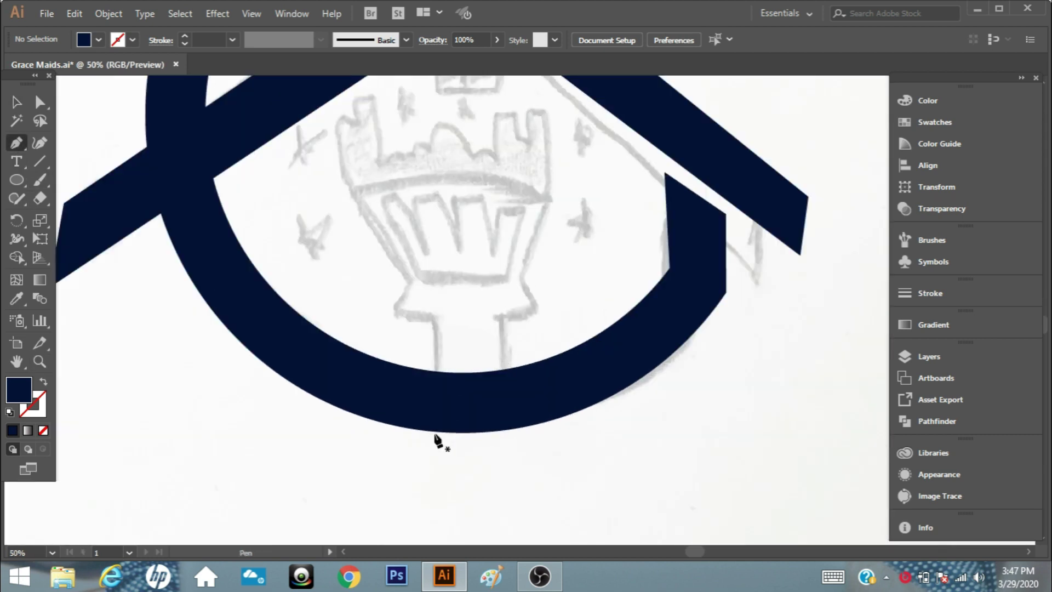
click(433, 430)
key(ctrl+z)
click(439, 430)
click(440, 317)
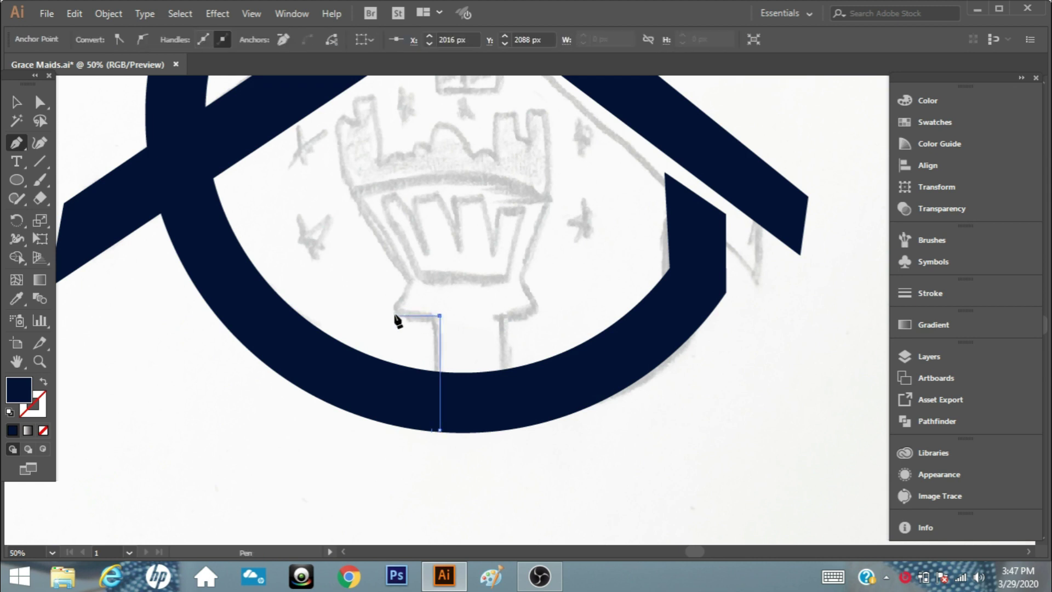
click(394, 316)
click(410, 281)
Set fill to none and trace the brush head with a curved top edge.
scroll(383, 296, up, 3)
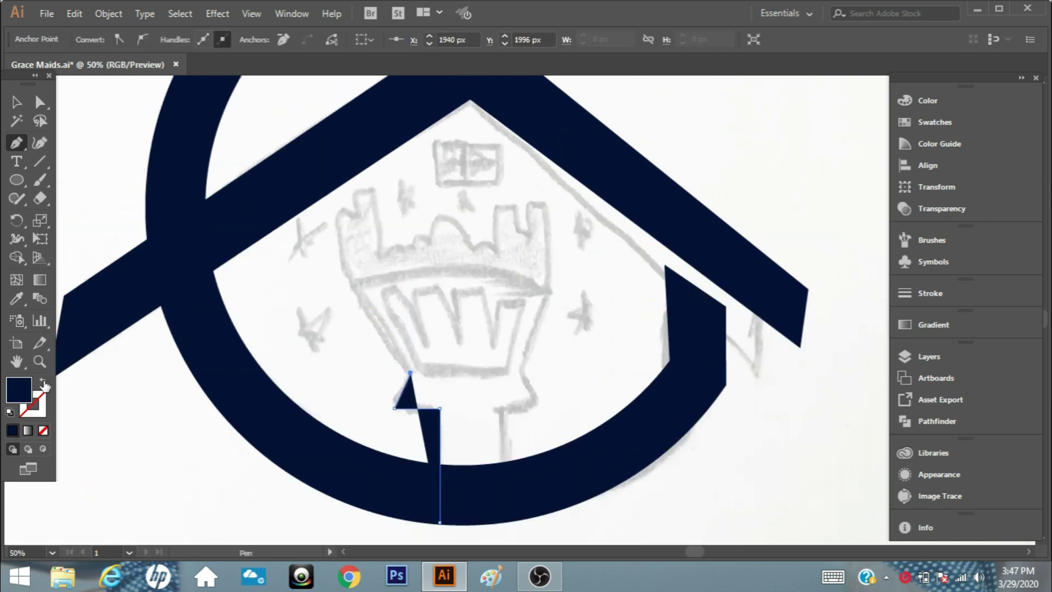
key(shift+x)
click(351, 283)
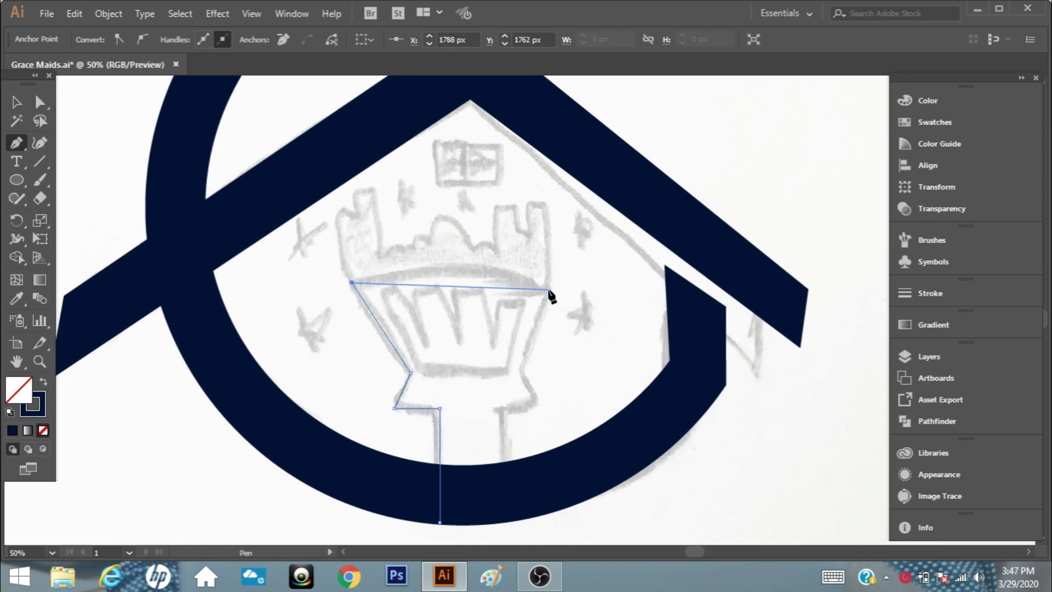
drag(545, 283, 646, 322)
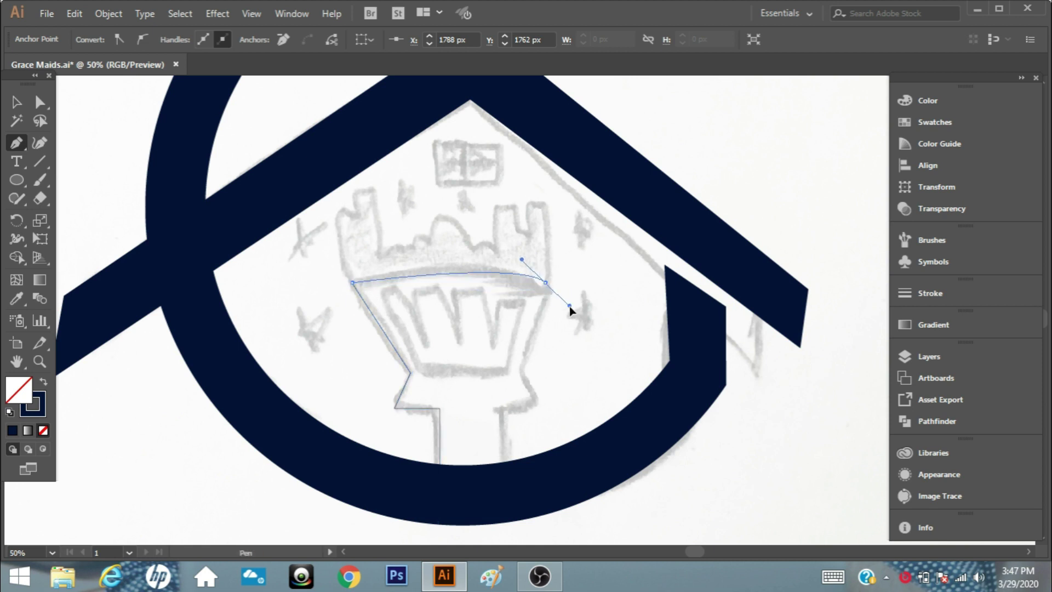
click(545, 283)
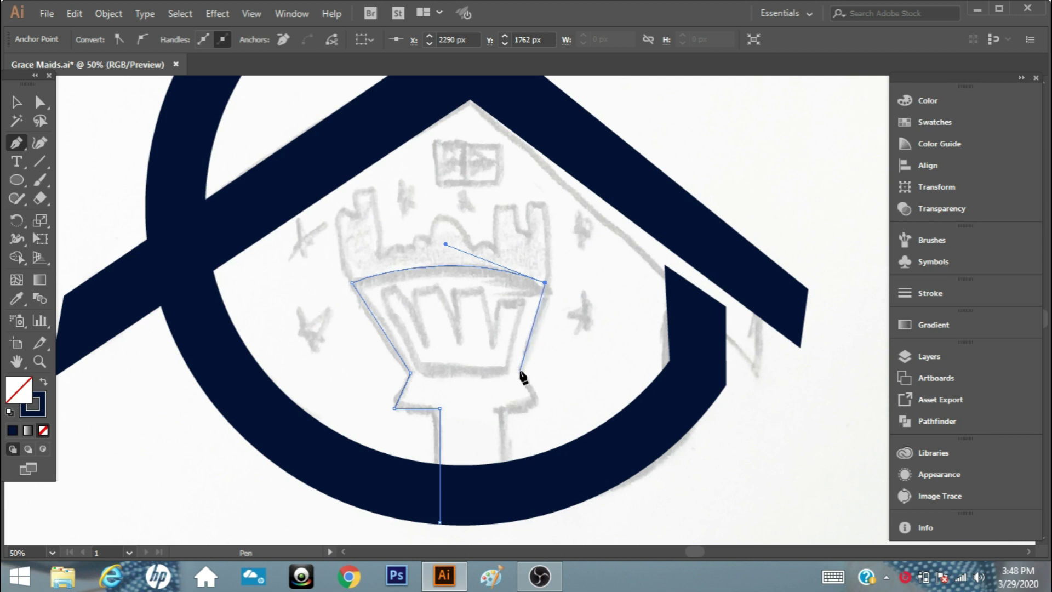
click(519, 372)
click(502, 409)
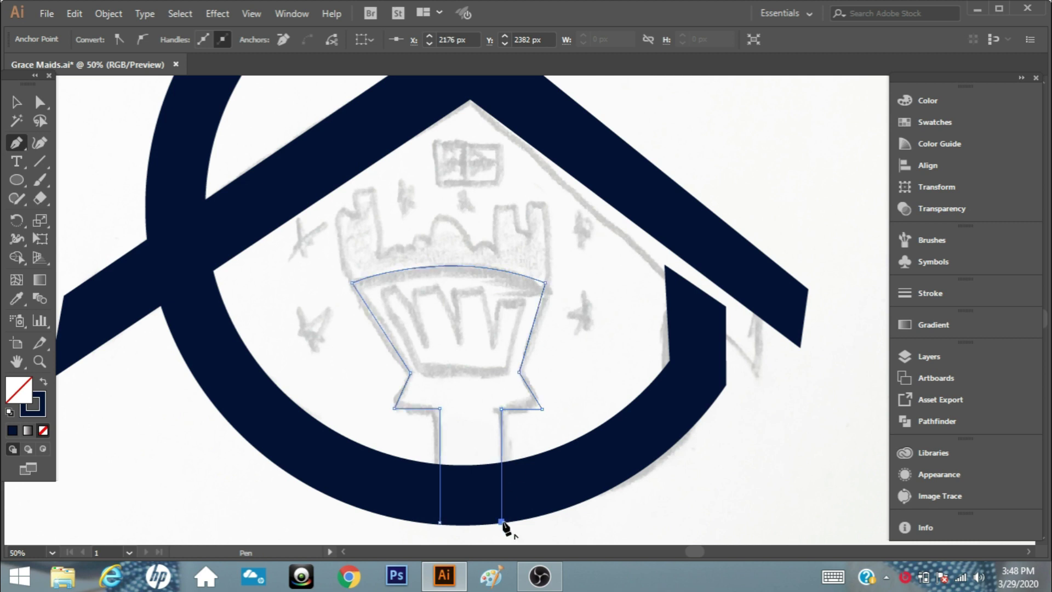
click(16, 102)
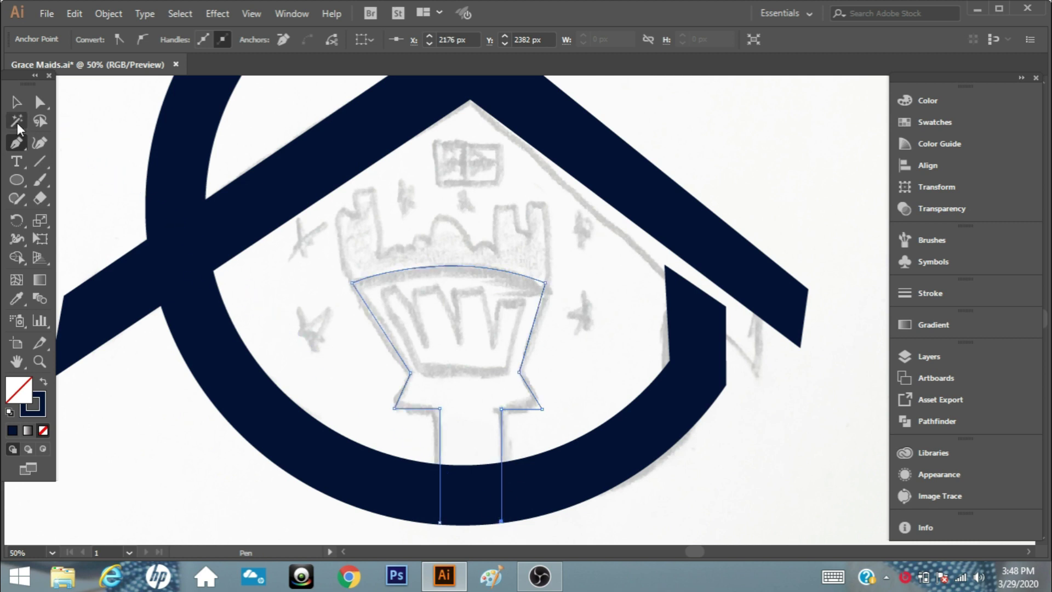
Inspect the brush head's curved top-right anchor and zoom in on the outline.
click(768, 466)
click(40, 102)
click(545, 283)
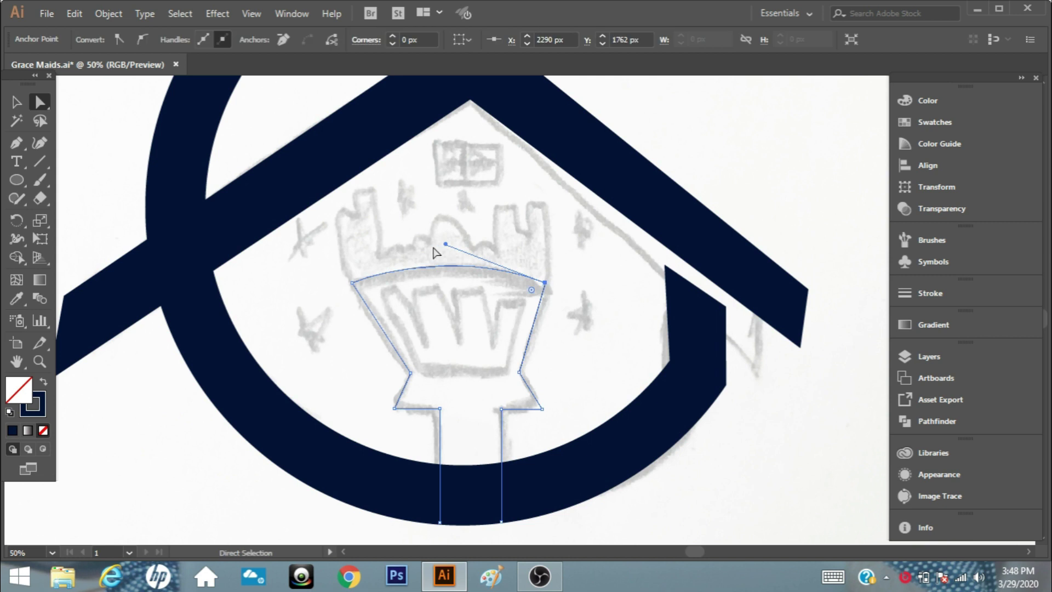
click(814, 448)
key(p)
key(ctrl+plus)
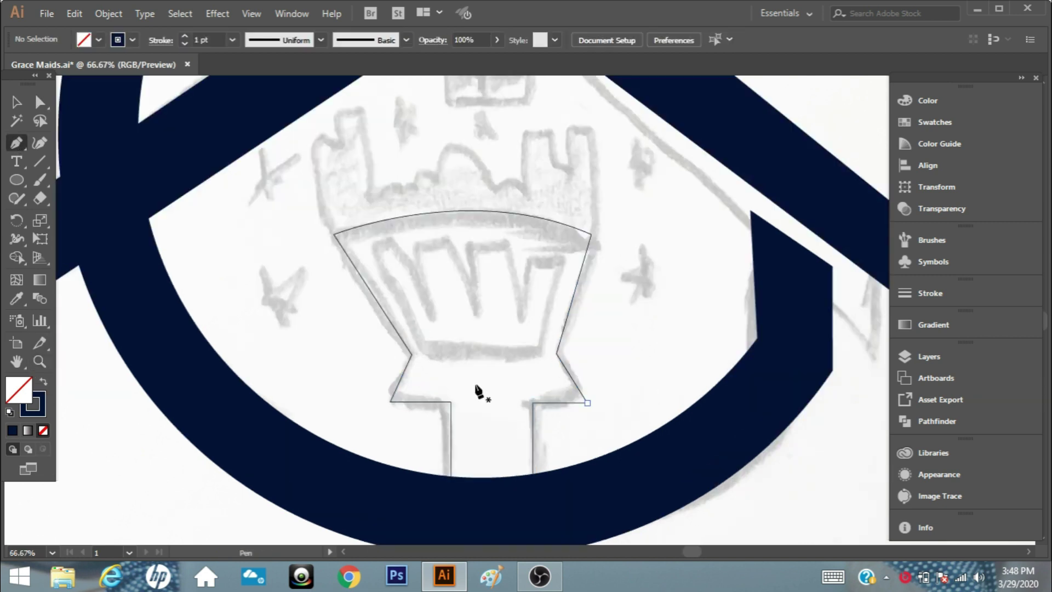
Trace the tapered bristle slot outlines inside the brush head with the Pen tool.
click(541, 352)
click(575, 246)
click(526, 240)
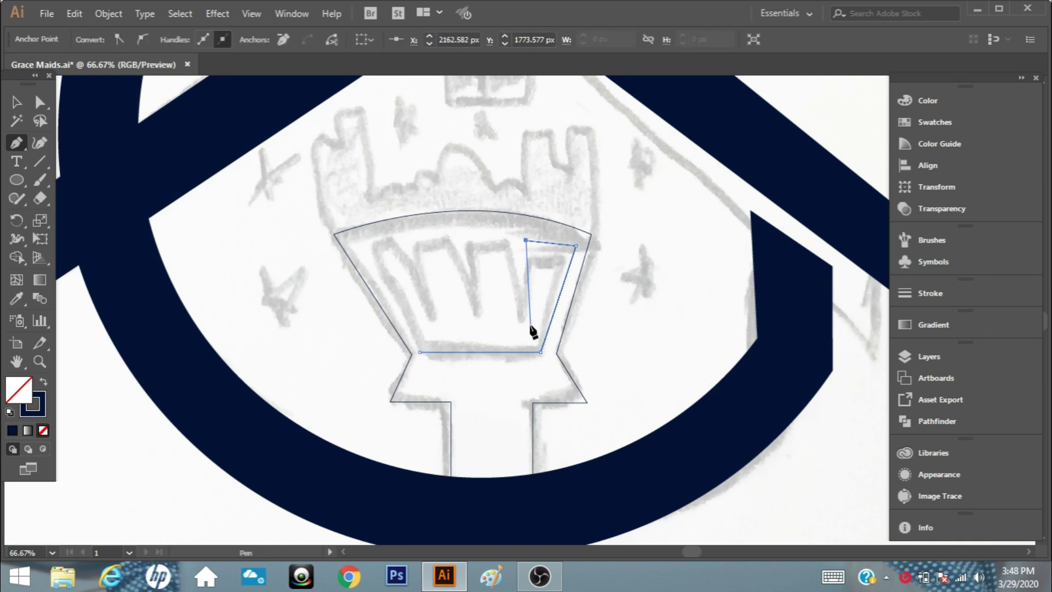
click(516, 324)
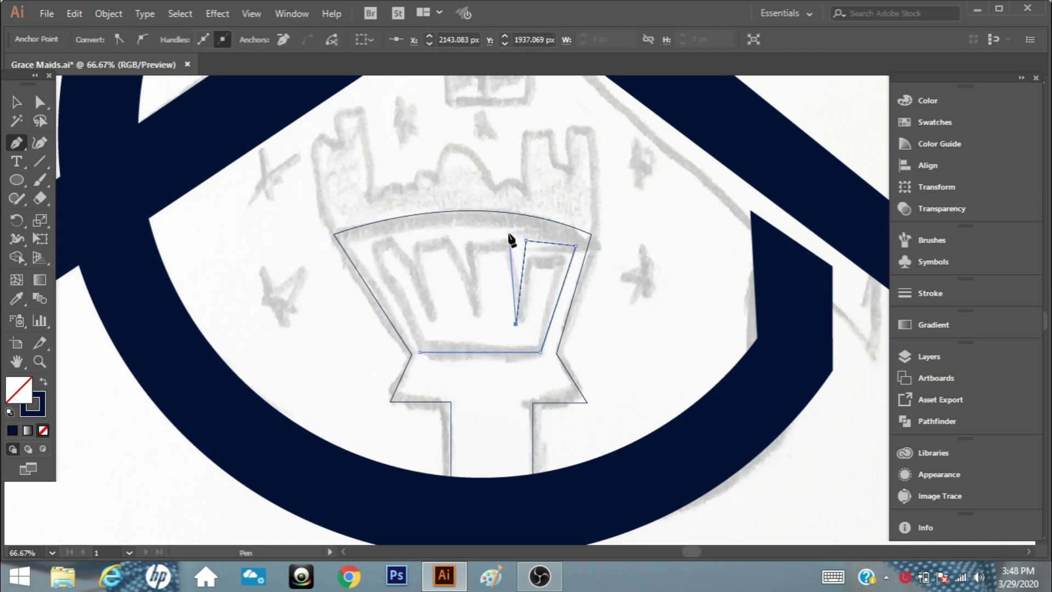
click(476, 318)
click(445, 233)
click(406, 238)
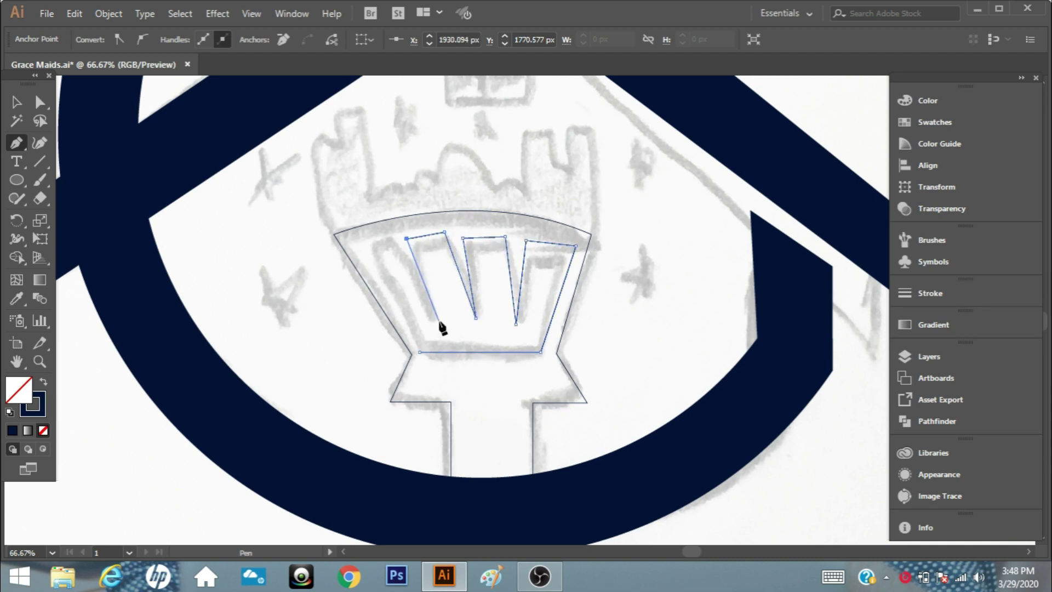
click(436, 321)
click(384, 239)
click(420, 352)
Shift the second gap's top edge right and raise the fourth gap's top edge slightly.
key(a)
click(384, 239)
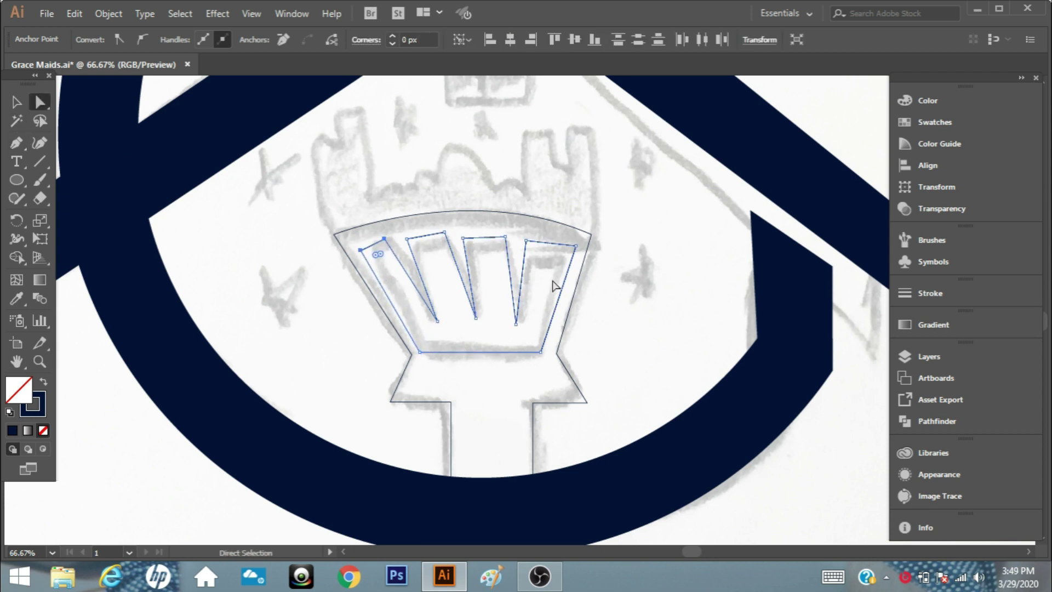
click(422, 236)
drag(422, 236, 469, 237)
click(465, 241)
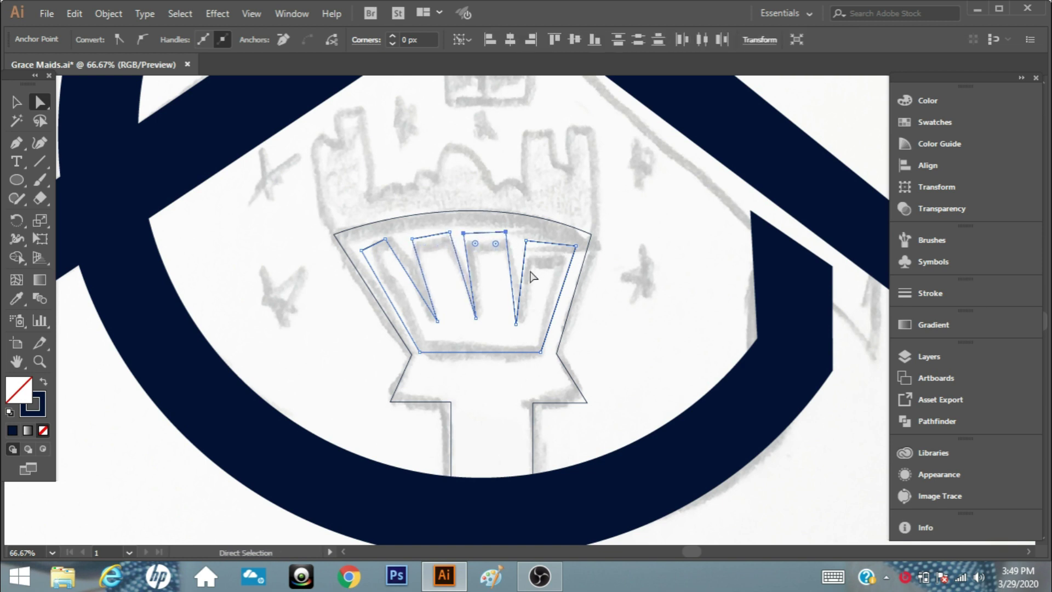
click(551, 244)
drag(550, 243, 551, 240)
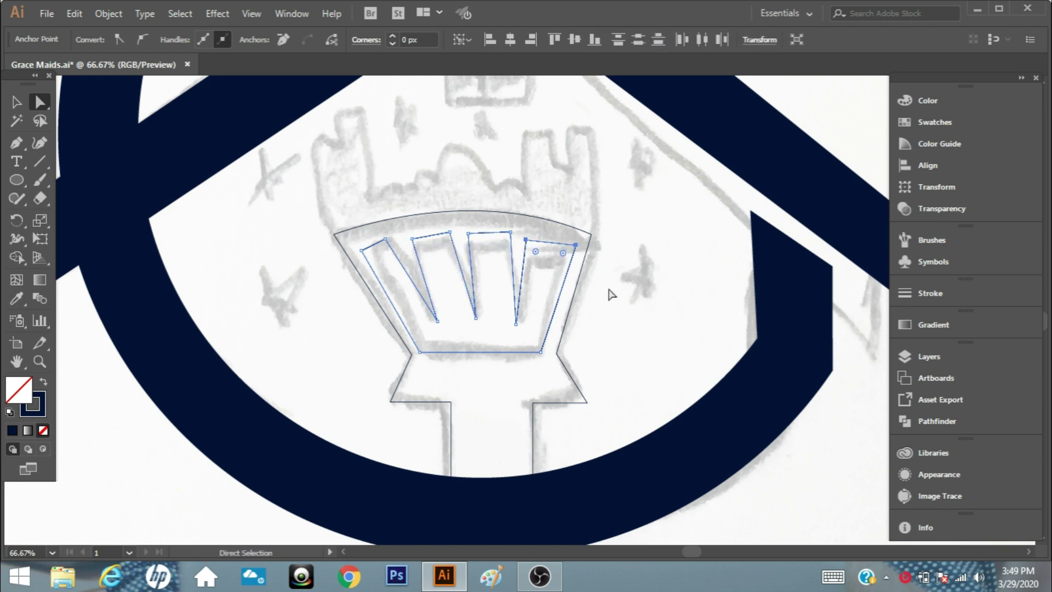
key(Right)
key(Right)
Nudge the third, second and first gaps' top edges right, the first also down.
click(509, 233)
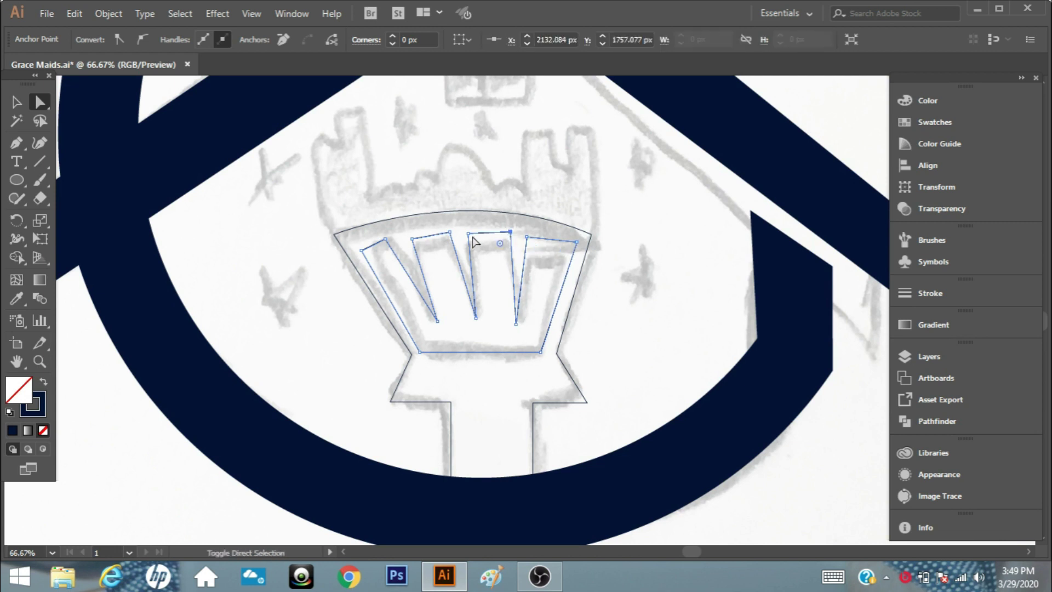
key(Right)
key(Right)
key(Right)
click(458, 241)
click(413, 246)
key(Right)
key(Right)
key(Right)
click(366, 247)
key(Right)
key(Right)
key(Right)
key(Right)
key(Right)
key(Right)
key(Right)
key(Right)
key(Right)
key(Down)
key(Down)
key(Down)
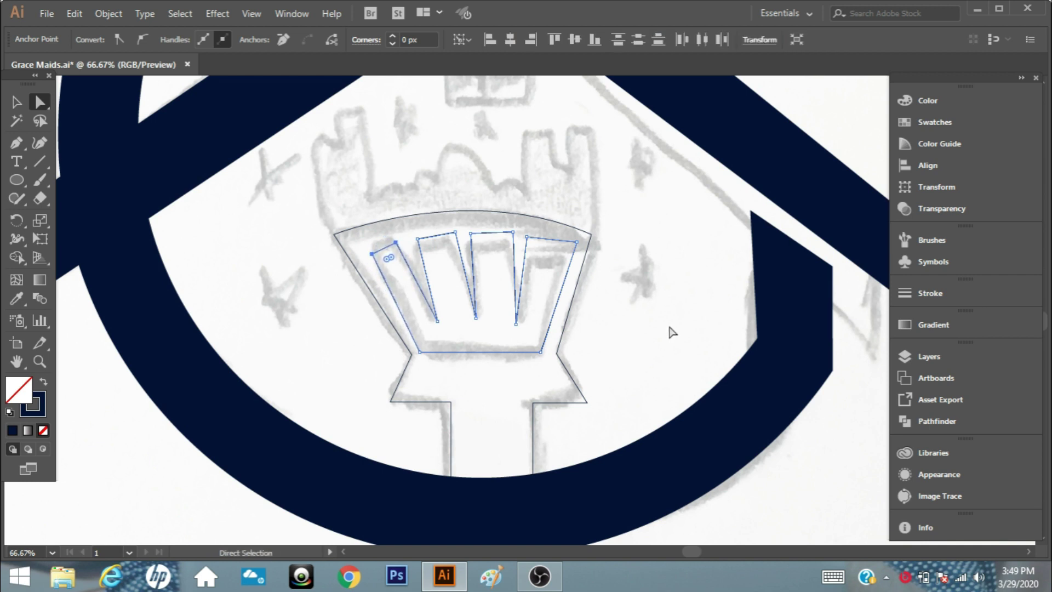
click(640, 335)
key(z)
click(364, 119)
Trace the skyline's left edge, the tall left tower and the small hills beside it.
key(p)
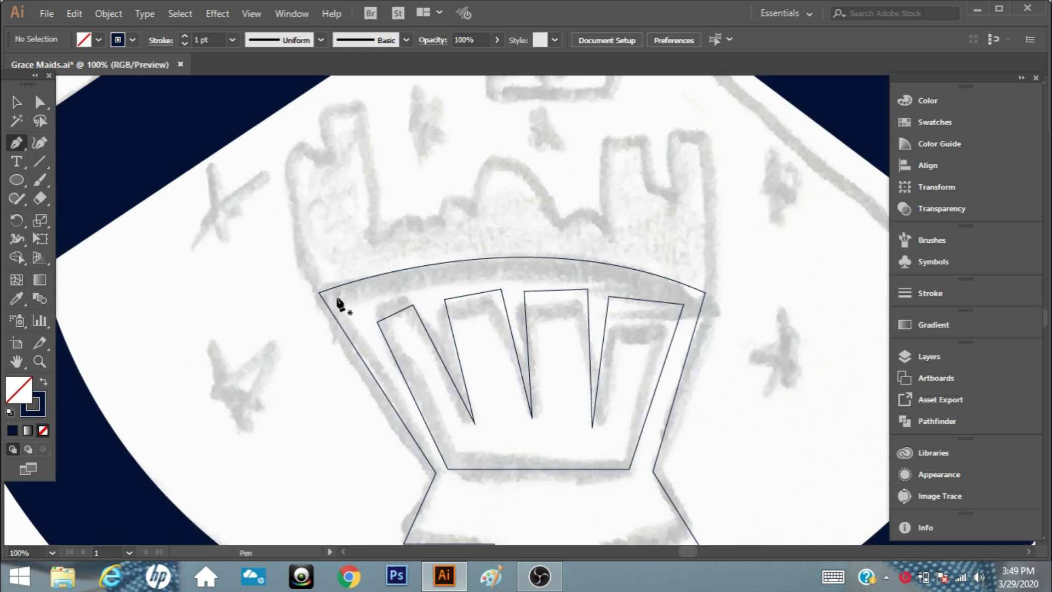
click(318, 292)
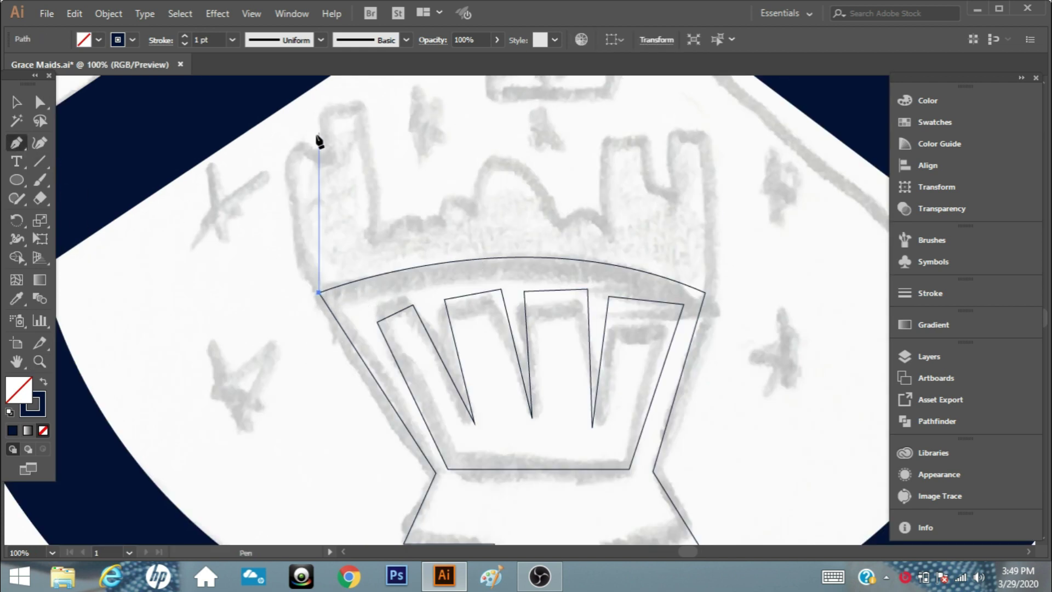
click(319, 136)
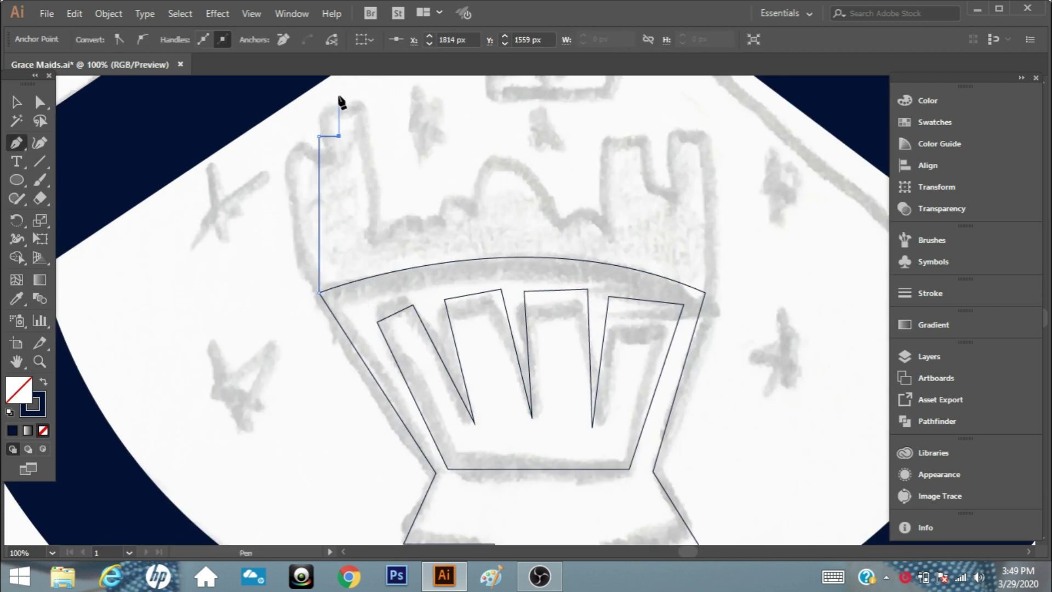
click(369, 95)
click(368, 243)
mouse_move(421, 233)
mouse_down()
mouse_move(431, 257)
mouse_move(460, 239)
mouse_move(498, 247)
mouse_up()
Trace the large arched hill, the right tower and the small bump inside its notch.
drag(559, 226, 615, 332)
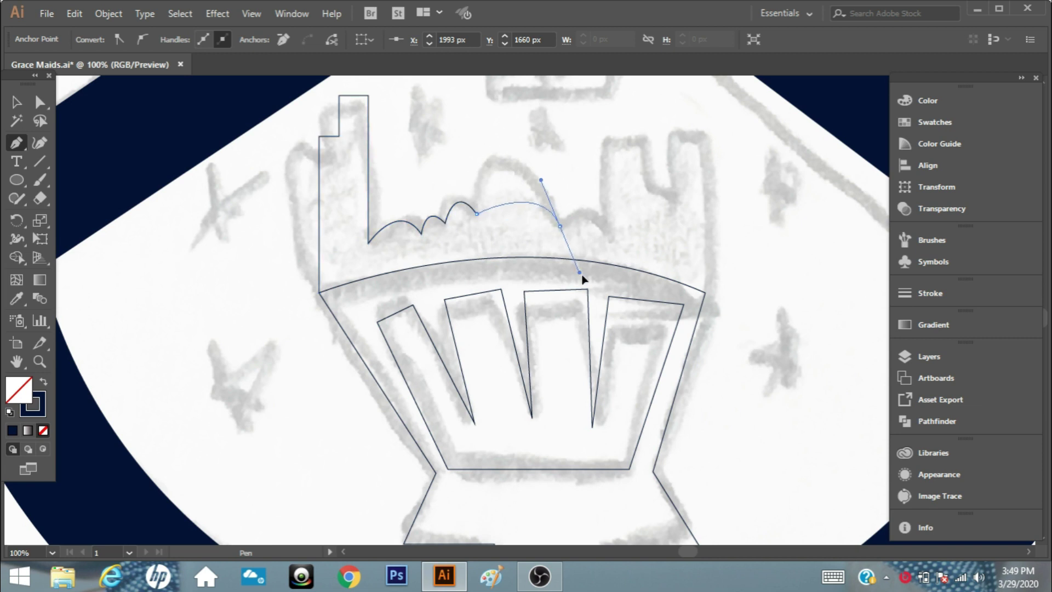
drag(607, 233, 616, 246)
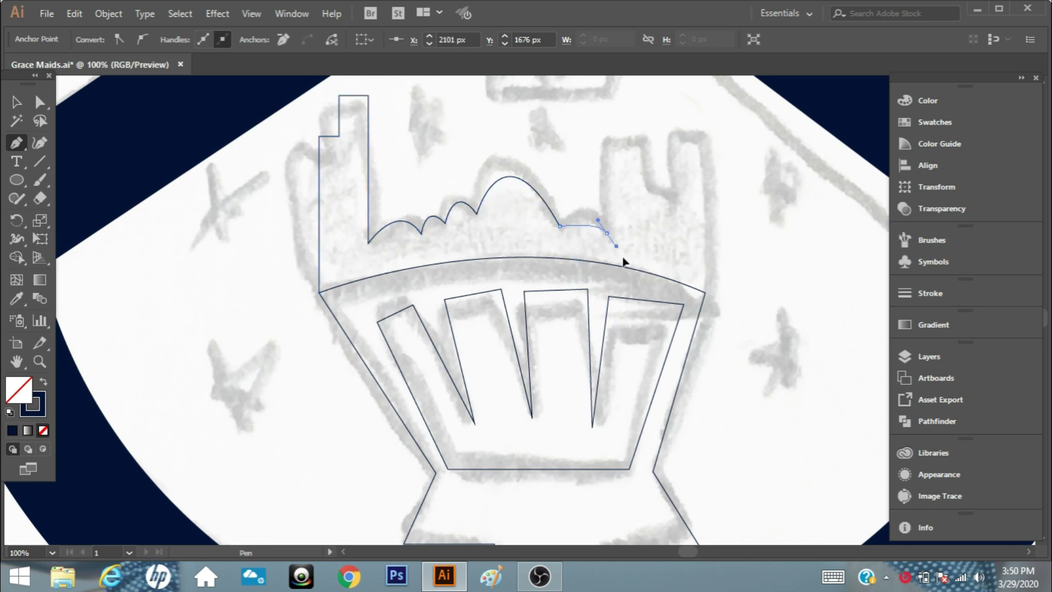
drag(625, 283, 628, 279)
click(606, 233)
click(607, 128)
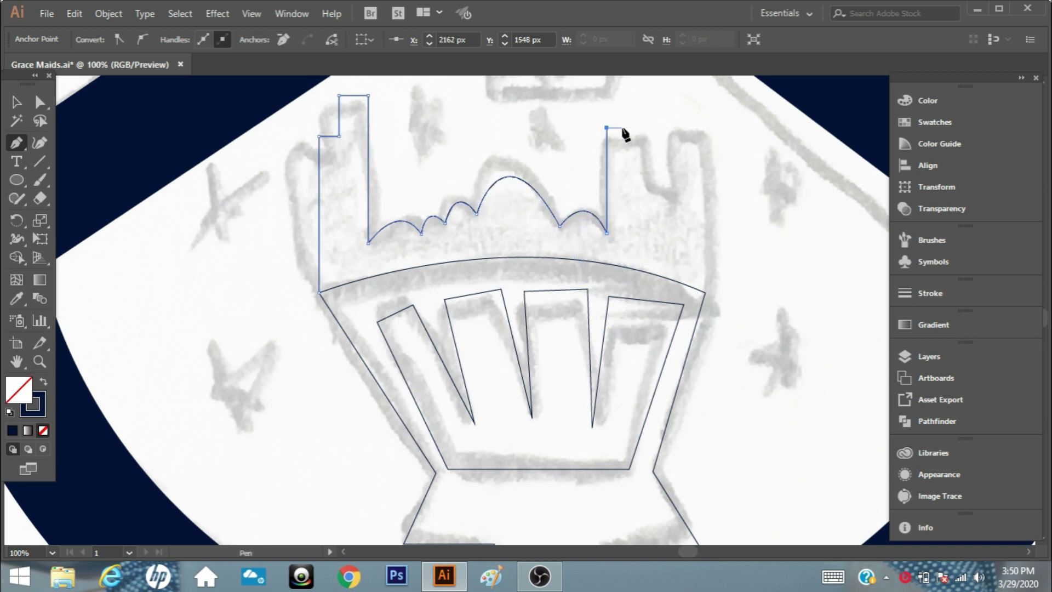
click(636, 163)
drag(650, 163, 658, 173)
click(649, 188)
Add the rightmost tower's top and close the skyline path along the brush top.
click(704, 127)
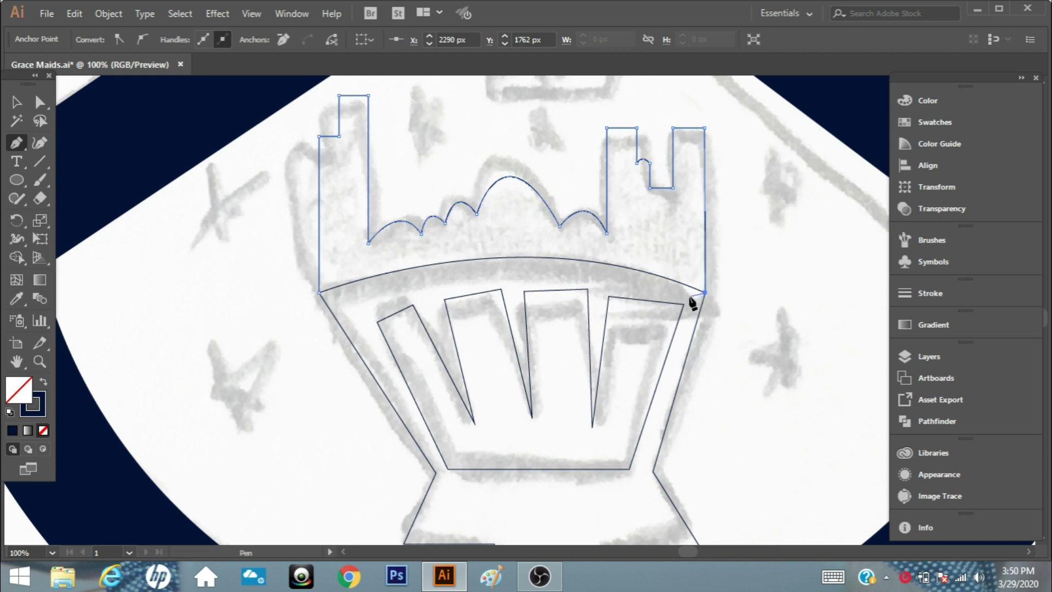
click(320, 293)
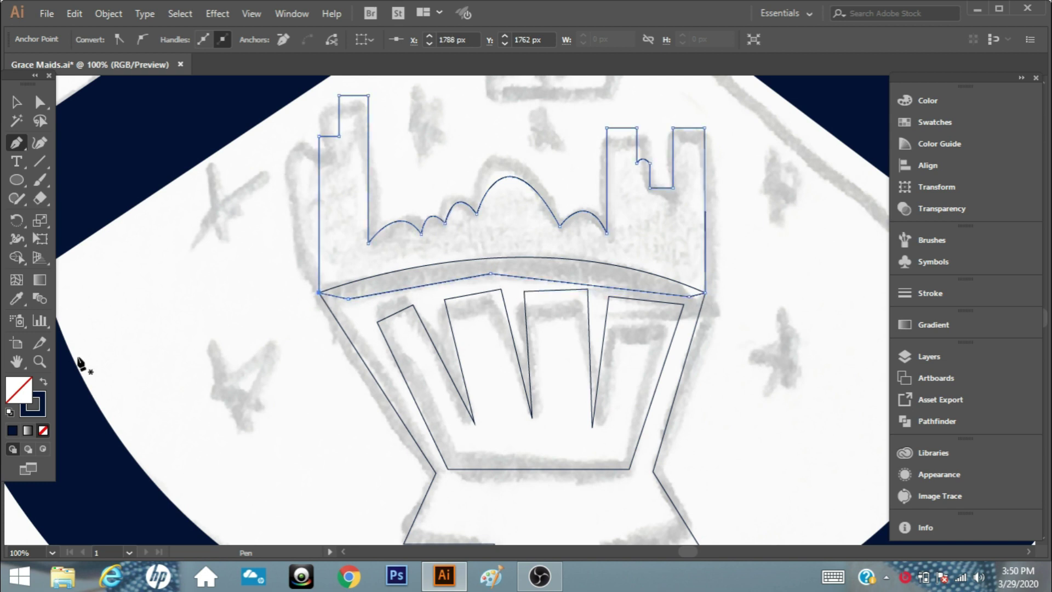
click(108, 13)
click(371, 98)
key(z)
alt+click(589, 314)
ctrl+click(68, 307)
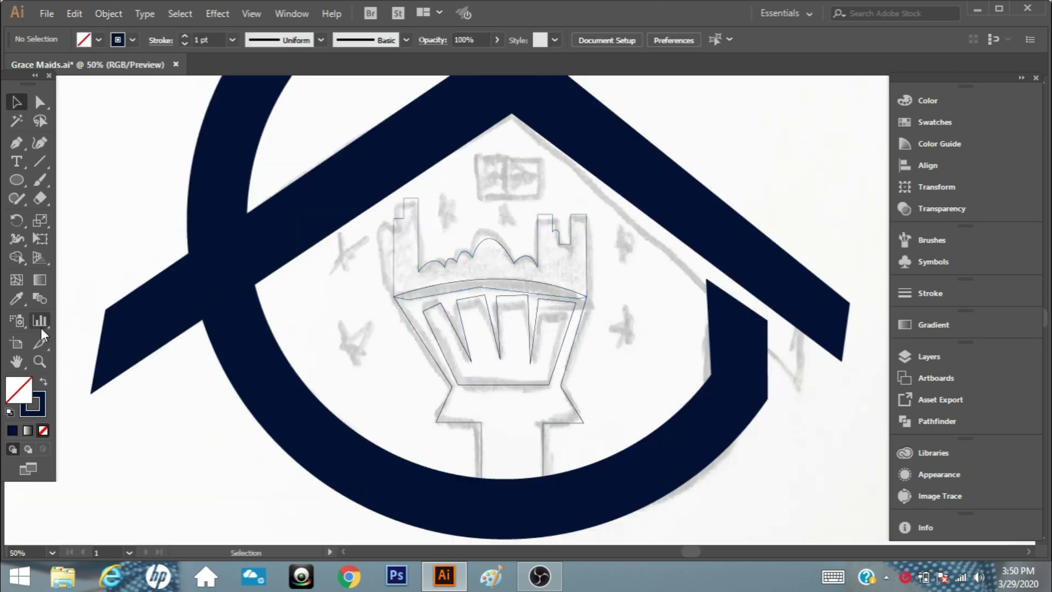
click(503, 289)
click(503, 289)
Draw a navy, stroke-free square pane and duplicate it to the right as the top row.
drag(18, 183, 114, 179)
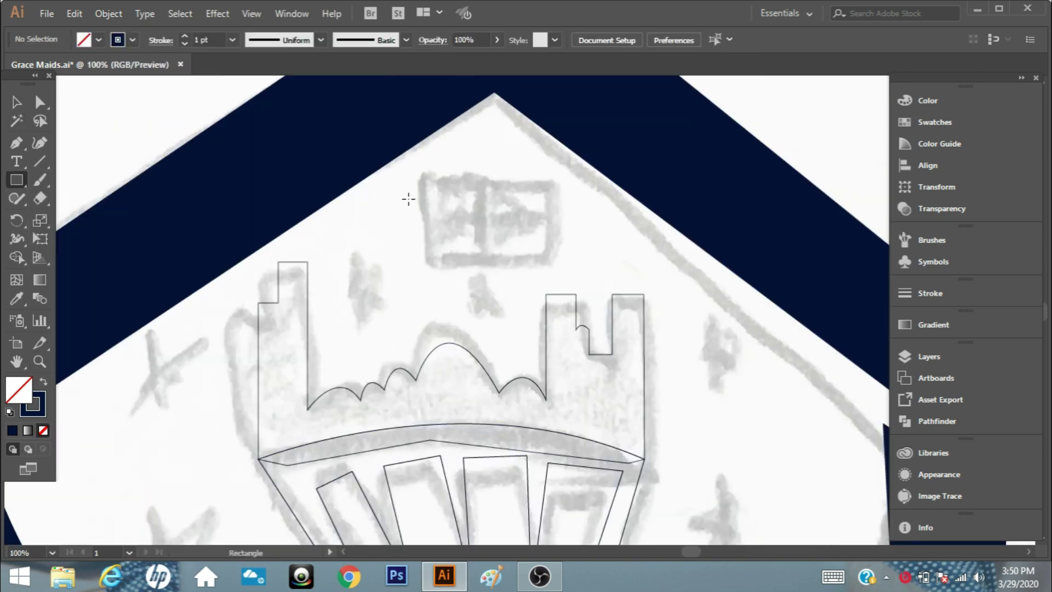
drag(443, 236, 440, 226)
key(shift+x)
key(v)
drag(458, 207, 465, 202)
drag(464, 203, 498, 205)
shift+click(459, 206)
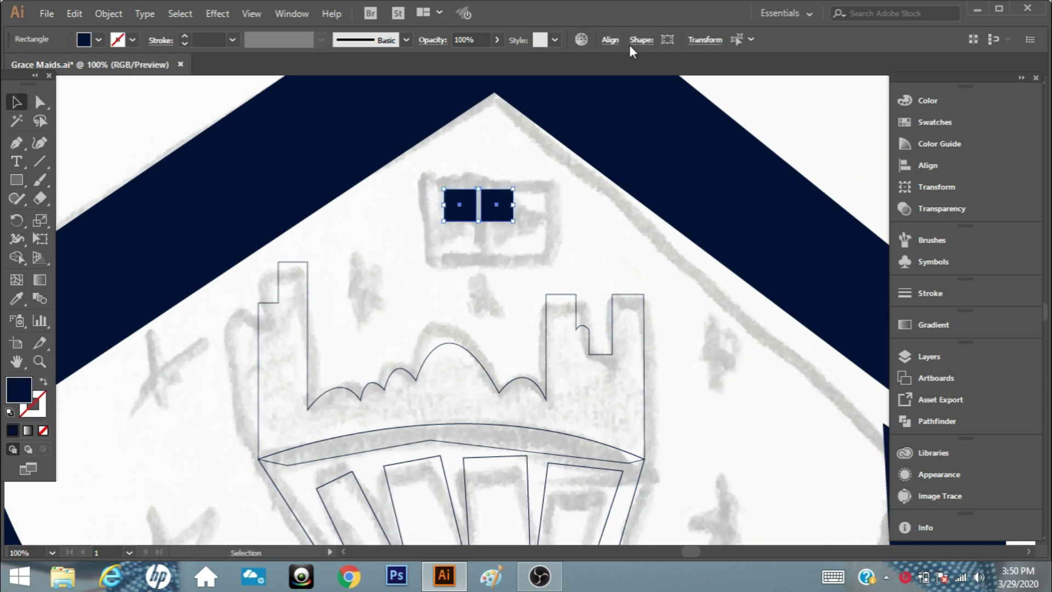
click(610, 40)
Copy the top panes down into a 2x2 grid and align the left and right columns.
drag(498, 206, 499, 244)
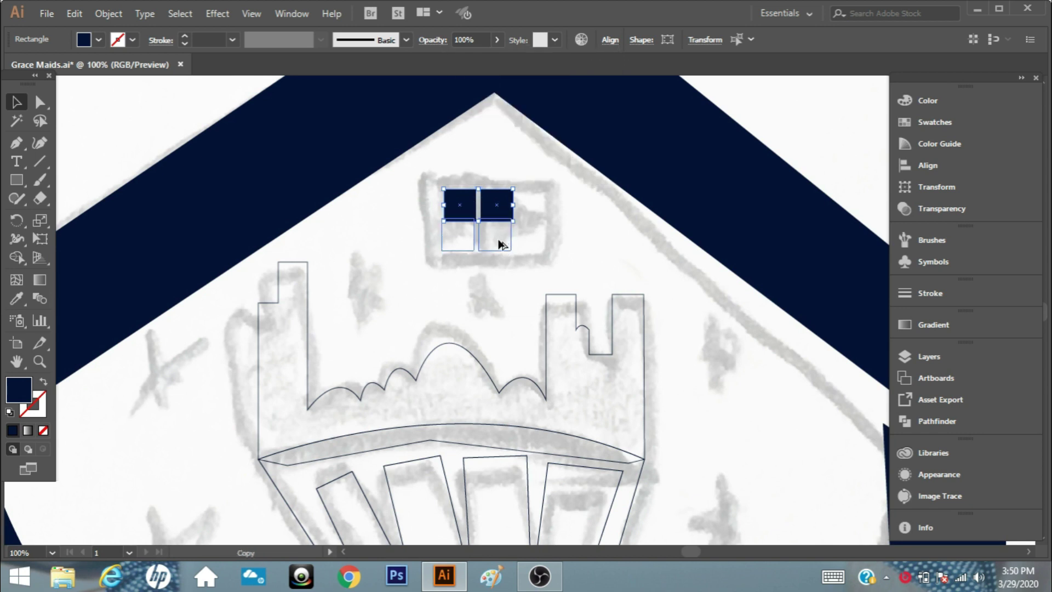
key(ctrl+shift+a)
click(509, 212)
shift+click(501, 246)
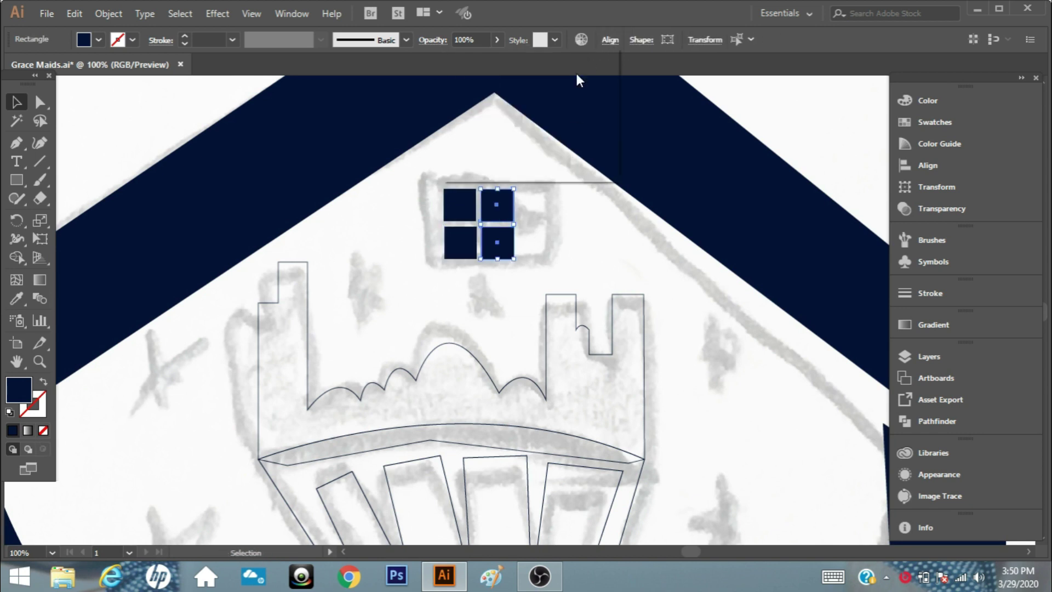
click(610, 39)
click(459, 208)
shift+click(460, 241)
click(610, 39)
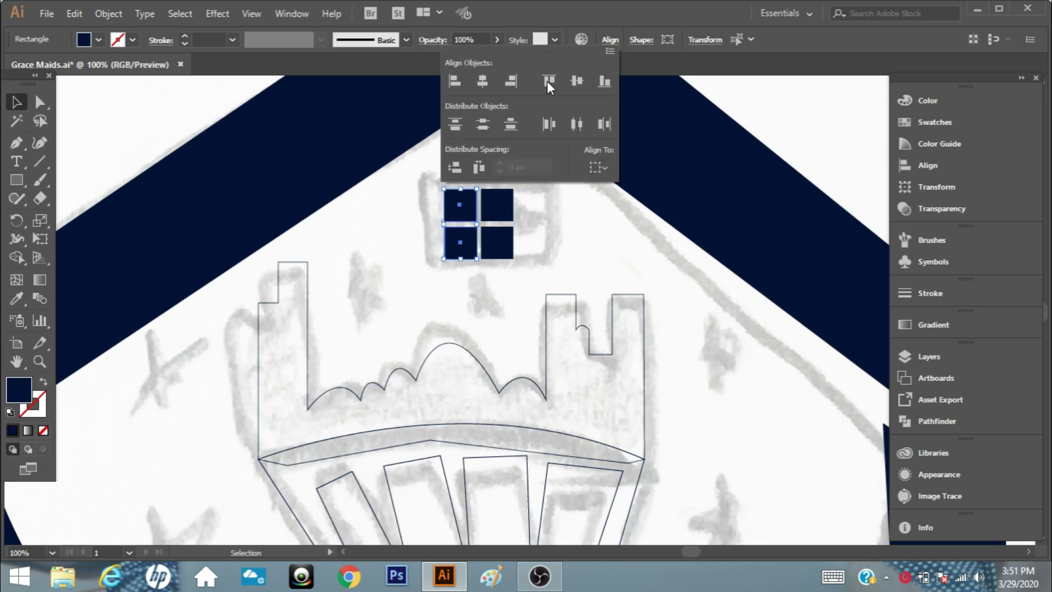
click(530, 226)
Enlarge the four-pane window around its centre and shift it slightly right.
shift+click(496, 205)
shift+click(496, 242)
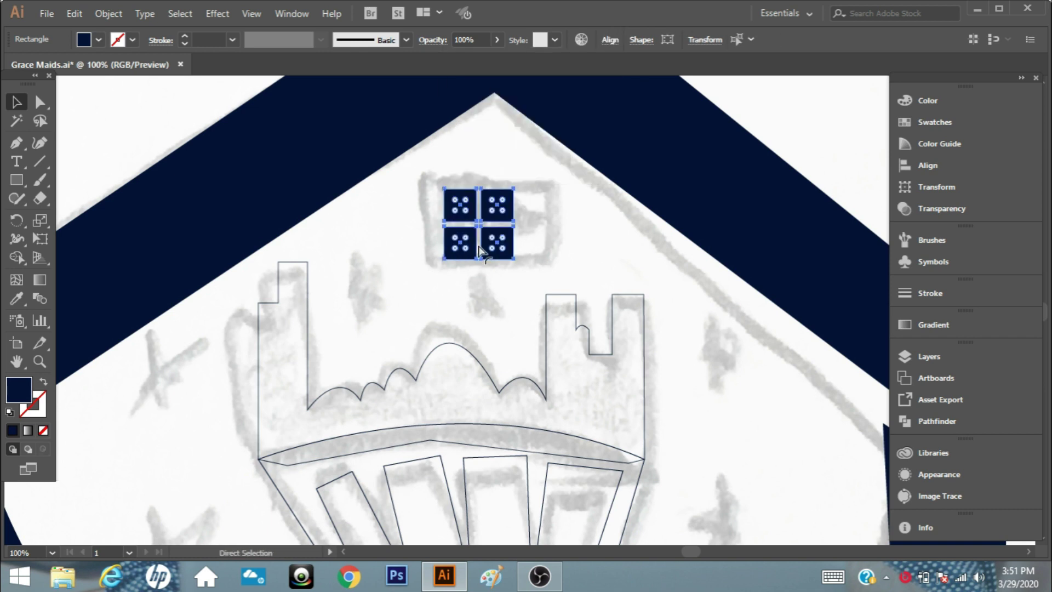
drag(515, 258, 520, 266)
drag(497, 208, 505, 208)
click(187, 307)
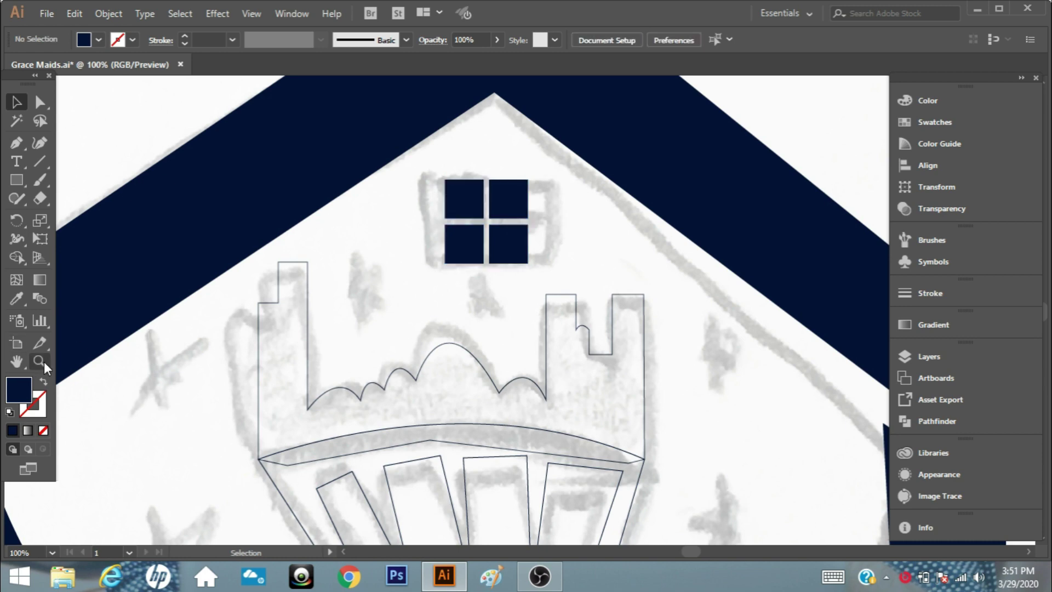
key(ctrl+minus)
key(ctrl+minus)
key(ctrl+minus)
key(ctrl+minus)
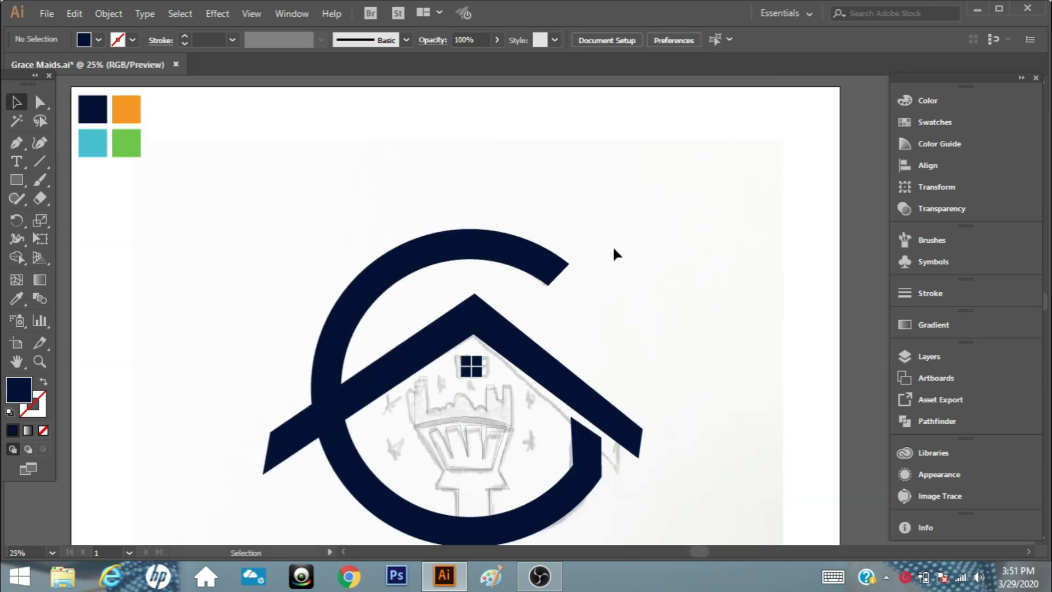
Draw two cutting lines along the roof bar's upper and lower edges.
click(40, 361)
click(285, 517)
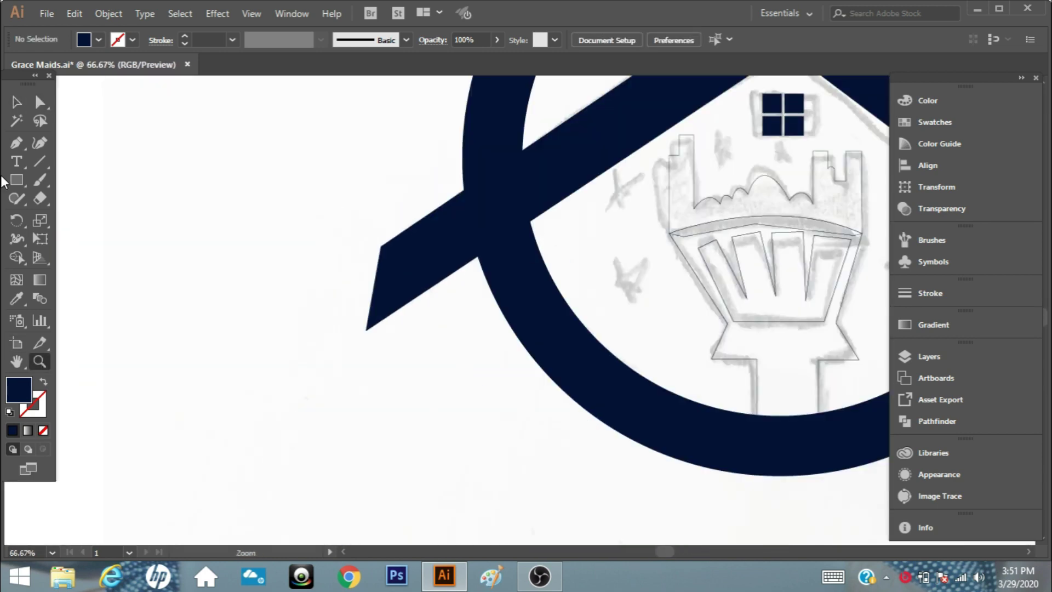
click(39, 161)
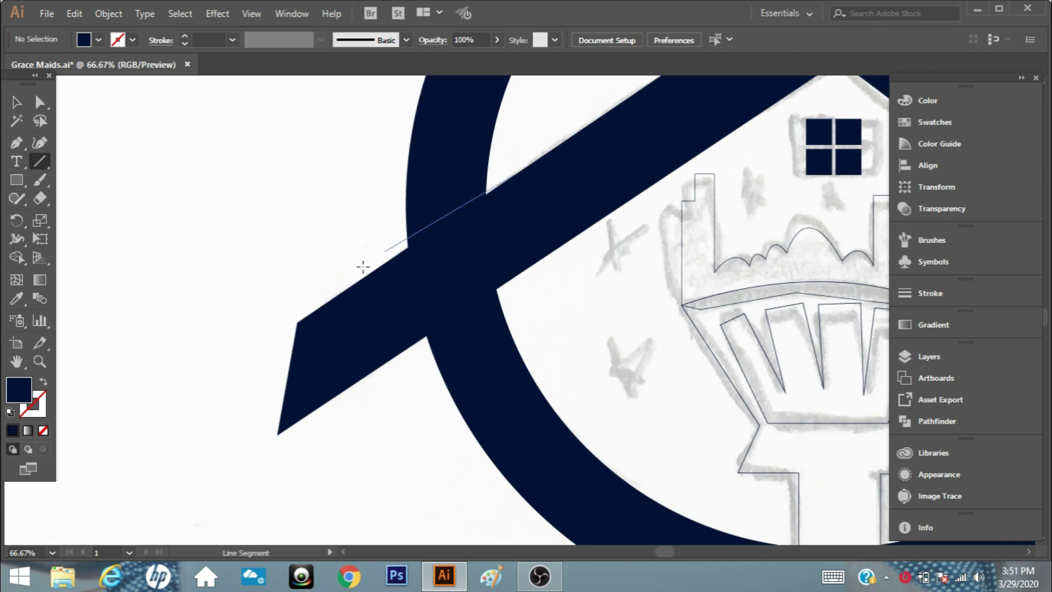
drag(362, 267, 350, 285)
key(v)
drag(448, 225, 434, 216)
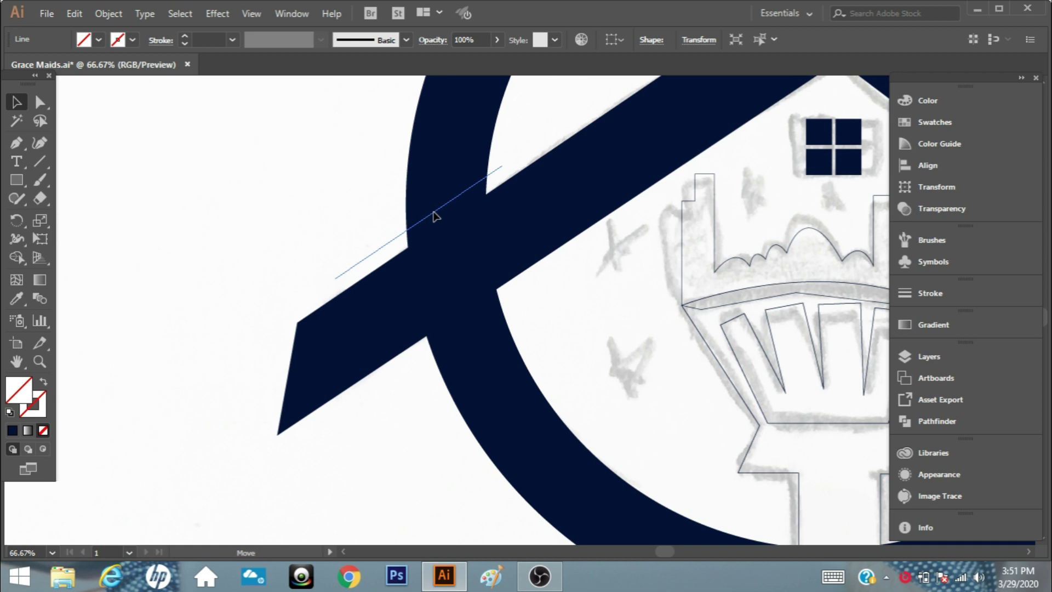
drag(395, 241, 444, 347)
Remove the ring pieces beside the roof bar with Shape Builder and delete the leftover line.
key(ctrl+a)
key(shift+m)
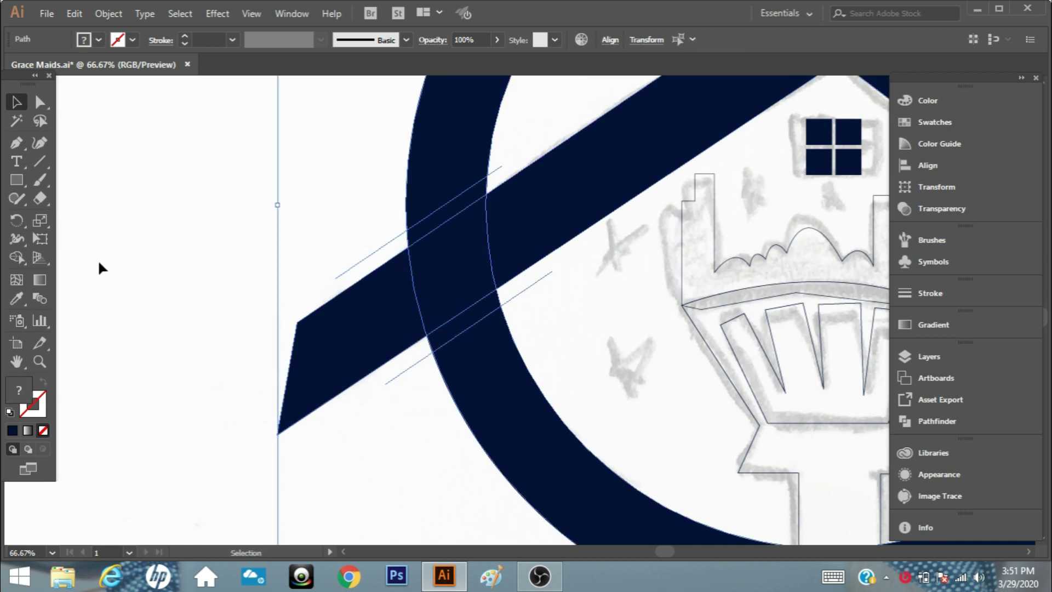
alt+click(446, 216)
alt+click(461, 329)
key(v)
click(366, 264)
key(Delete)
click(436, 358)
click(365, 415)
Fill the brush outline with navy.
key(slash)
click(39, 361)
alt+click(543, 295)
key(v)
click(453, 241)
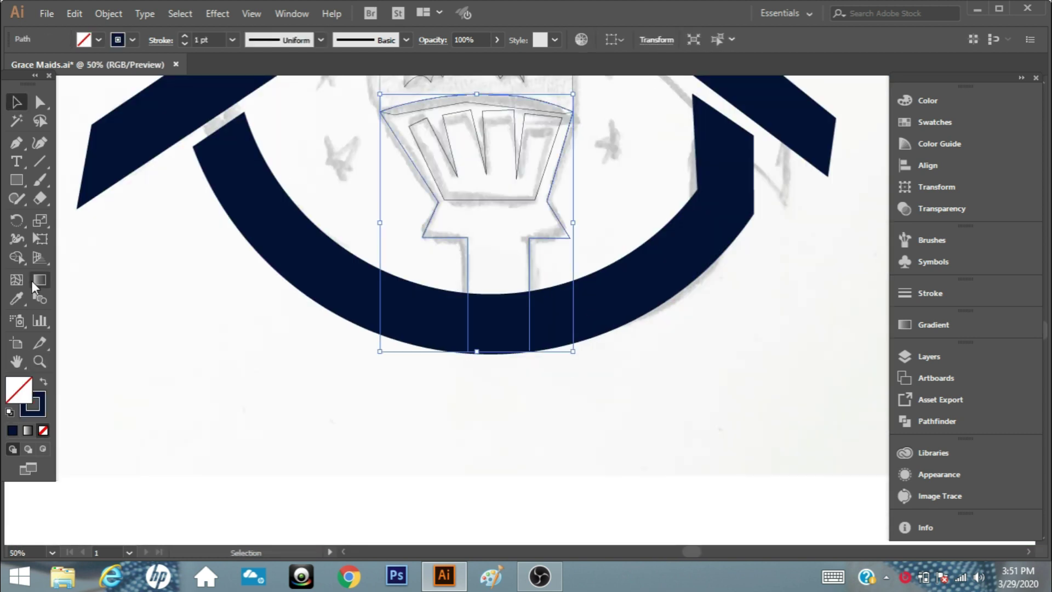
click(43, 384)
click(346, 383)
Draw a vertical cutting line beside the brush handle and select it with the ring and other line.
click(40, 162)
mouse_move(469, 375)
mouse_down()
mouse_move(468, 402)
mouse_move(456, 387)
mouse_move(536, 387)
mouse_up()
key(v)
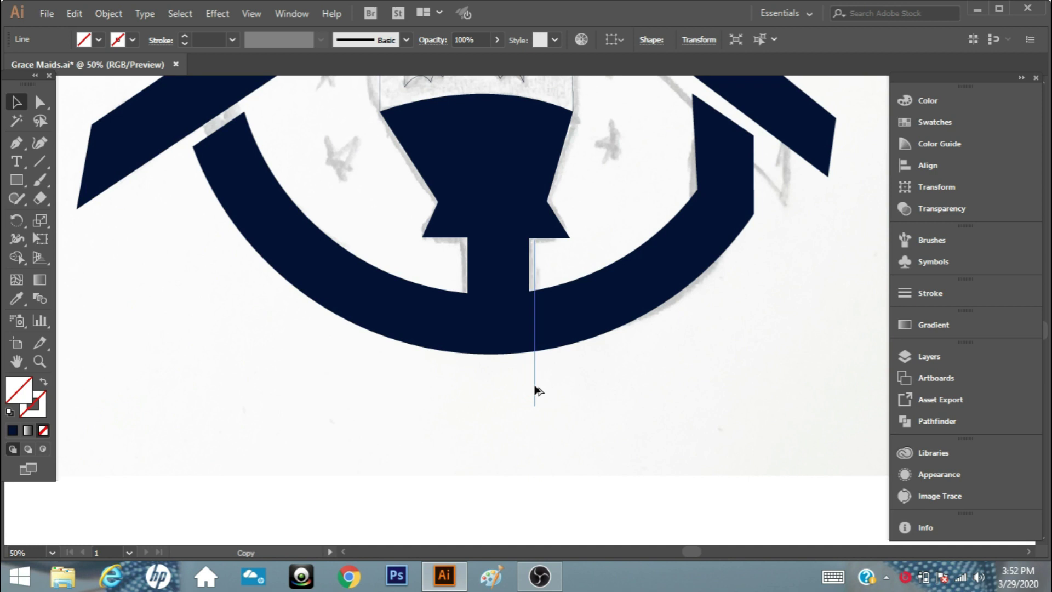
shift+click(530, 299)
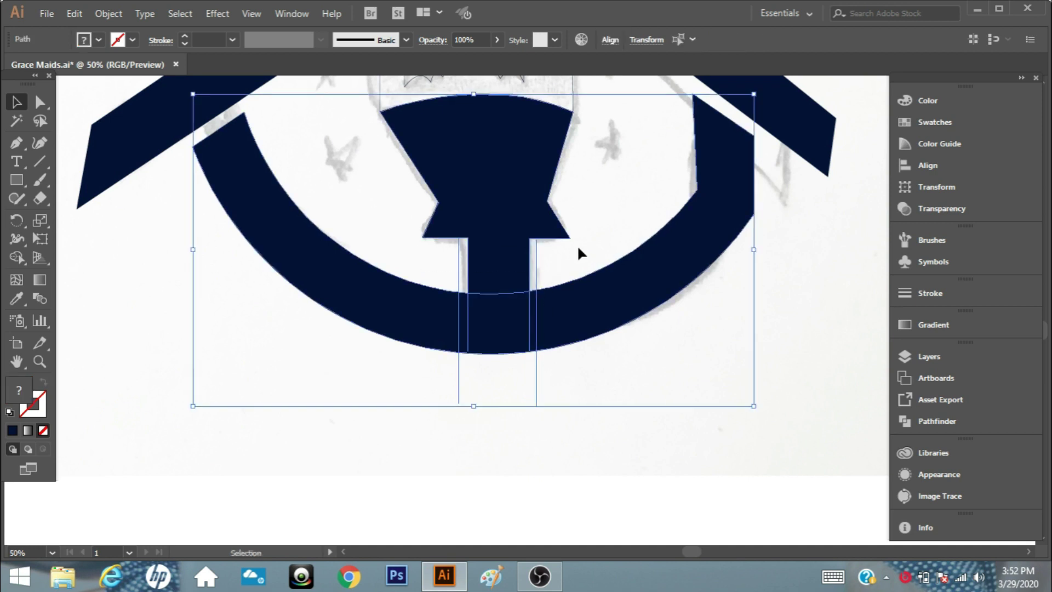
click(610, 463)
click(536, 408)
click(583, 447)
drag(466, 433, 548, 340)
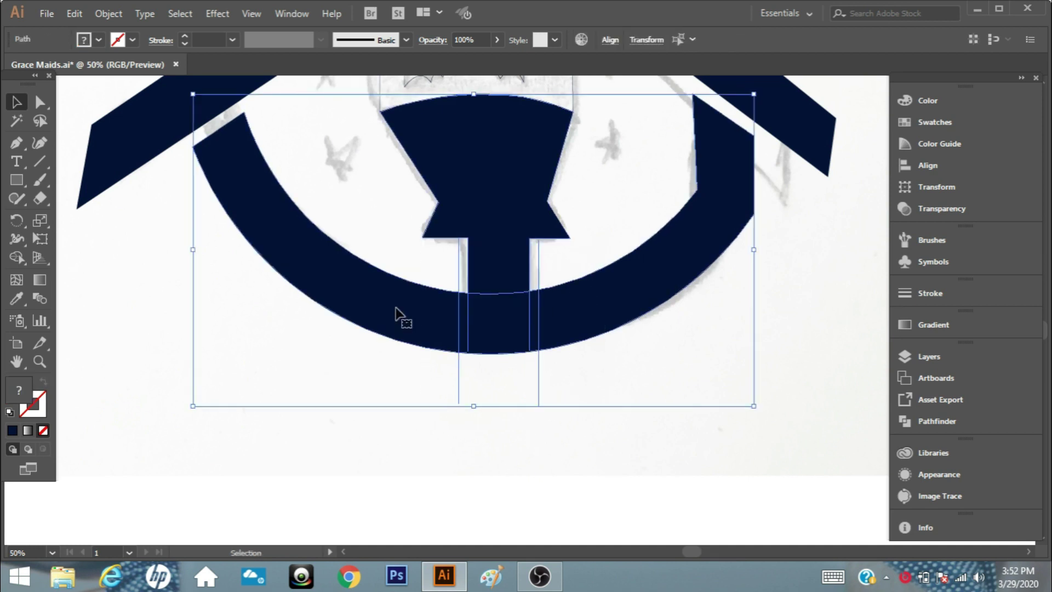
shift+click(400, 313)
Remove the ring section between the two vertical lines and delete both lines.
key(z)
click(517, 332)
key(shift+m)
alt+click(406, 294)
alt+click(424, 252)
alt+click(470, 275)
key(v)
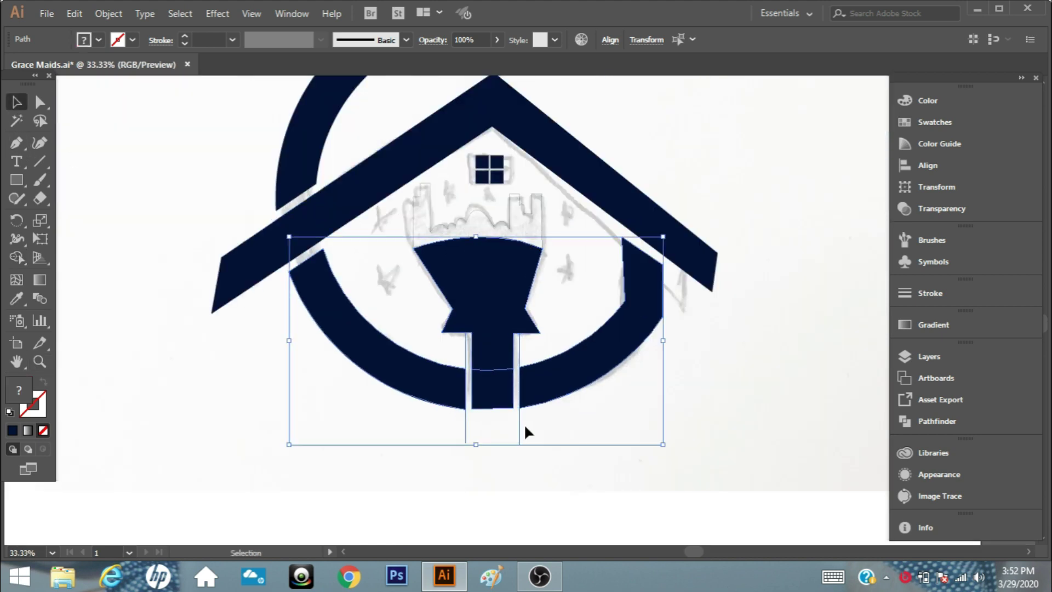
drag(550, 430, 418, 460)
key(Delete)
key(a)
scroll(548, 345, up, 2)
Nudge the brush head's lower-right corner anchor to the right.
scroll(543, 362, up, 1)
click(487, 280)
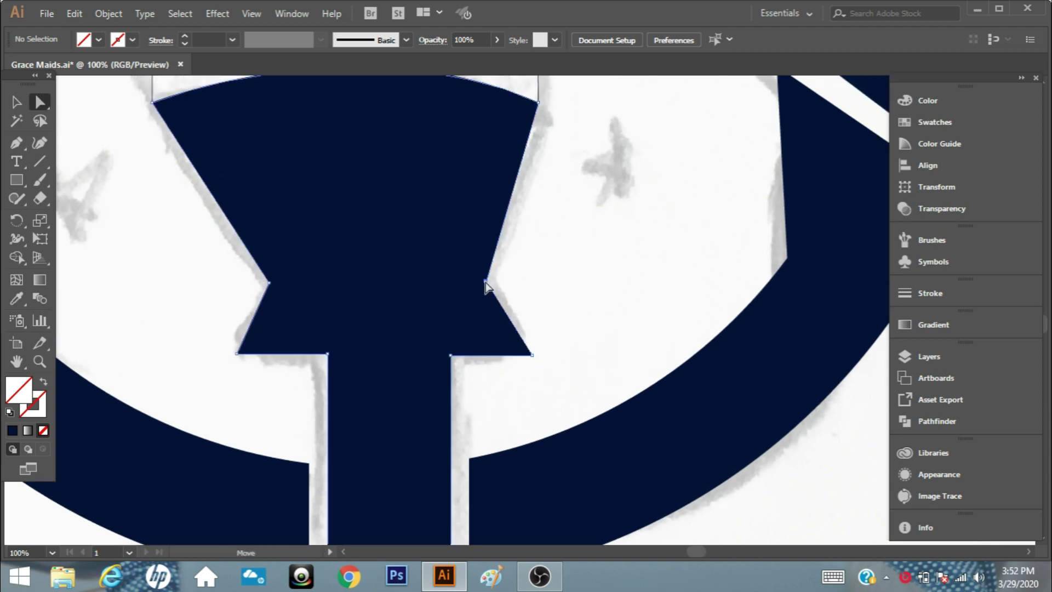
click(531, 356)
key(Right)
key(Right)
key(Right)
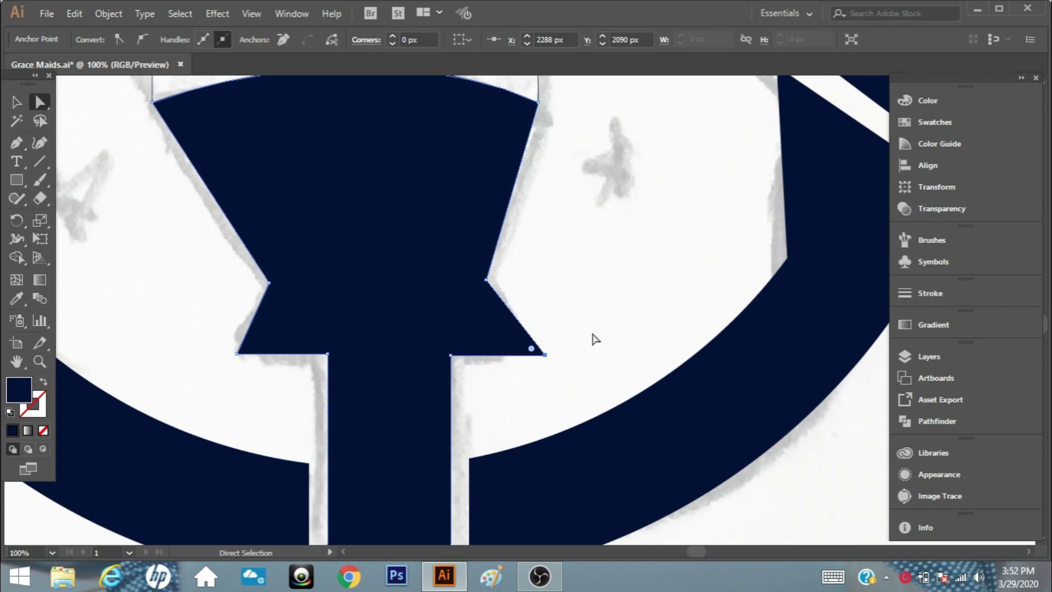
click(521, 308)
Nudge the brush head's inner right corner slightly right and select the bottom-right corner.
scroll(583, 298, up, 2)
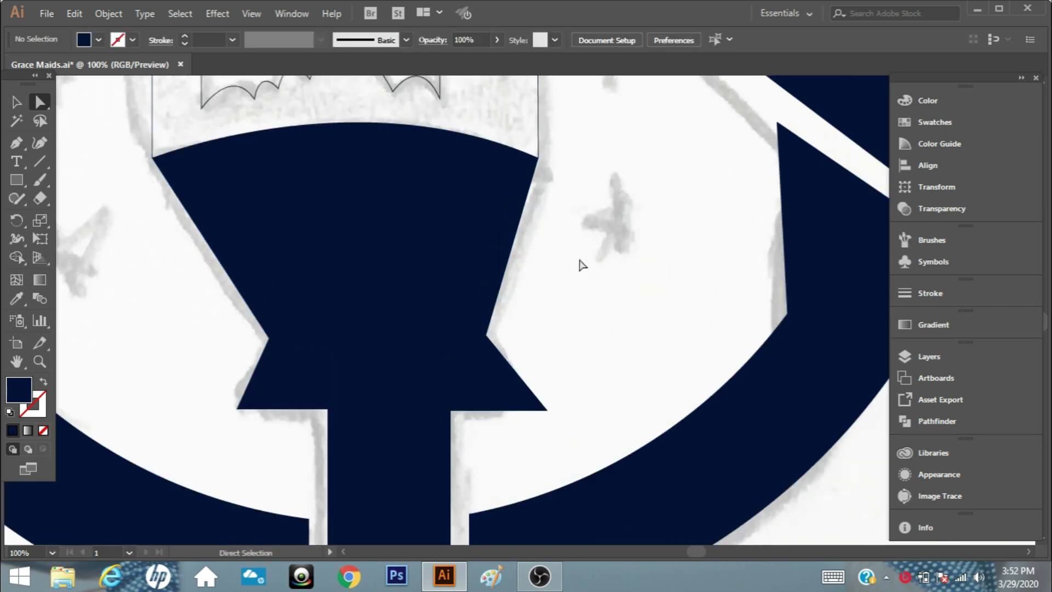
click(484, 333)
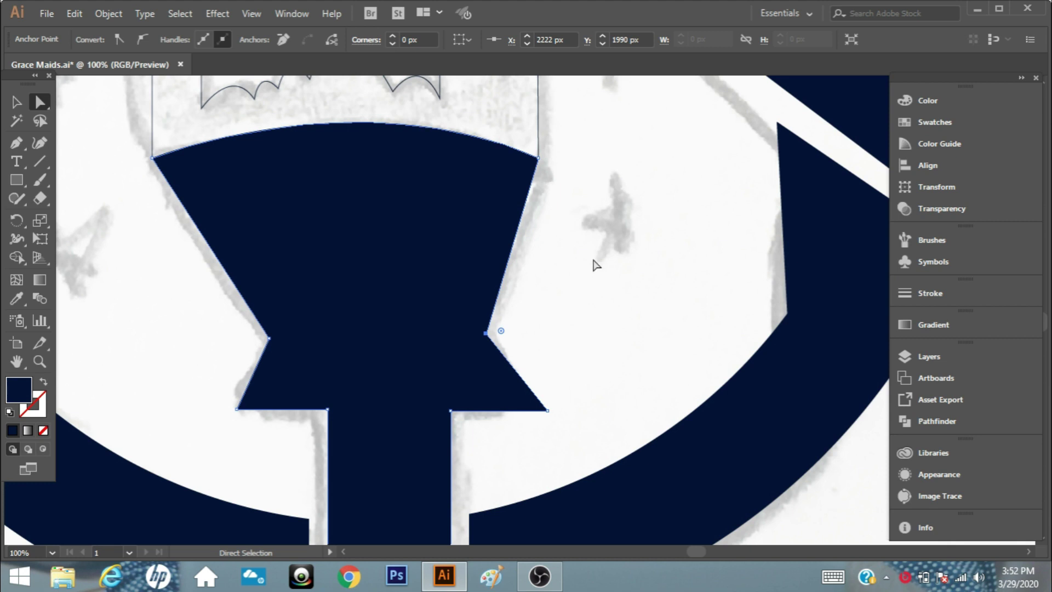
click(594, 263)
click(486, 333)
key(Right)
key(Right)
key(Right)
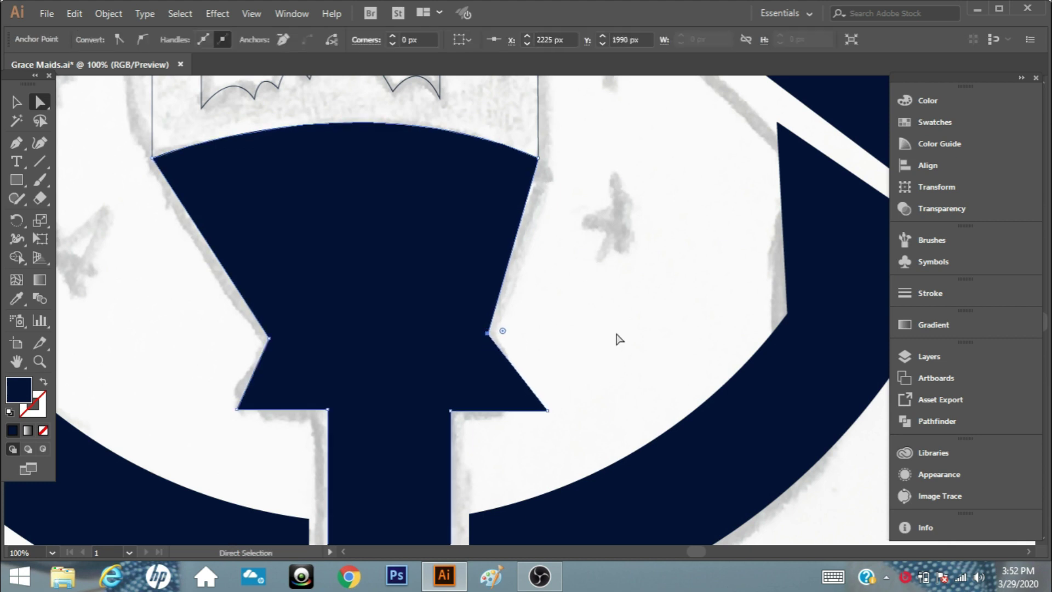
click(554, 409)
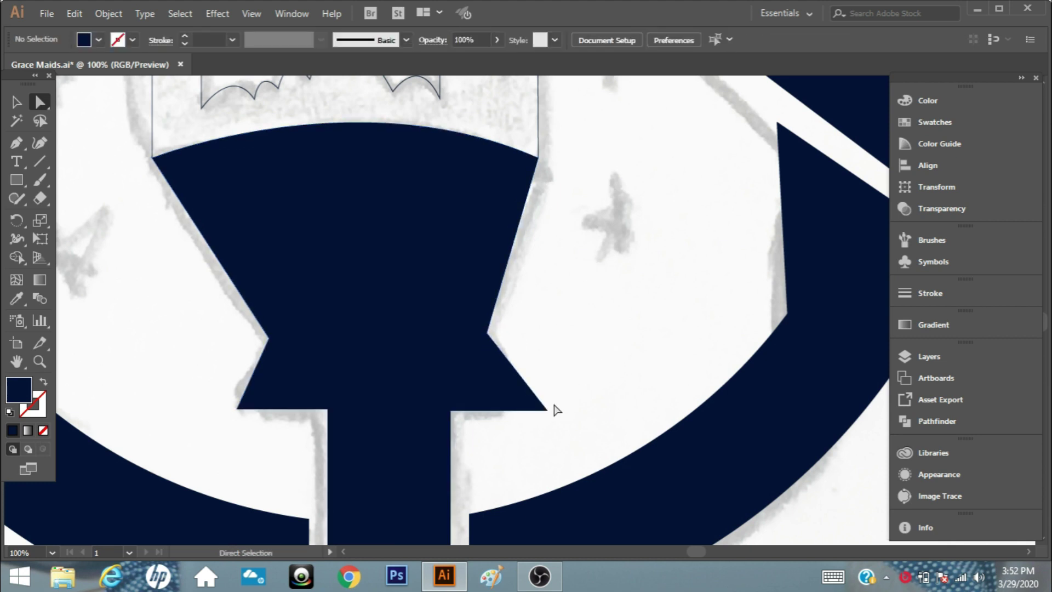
click(594, 382)
Select and check the brush head's top-right, lower-right, inner right and top-left points.
ctrl+alt+click(442, 324)
ctrl+alt+click(118, 159)
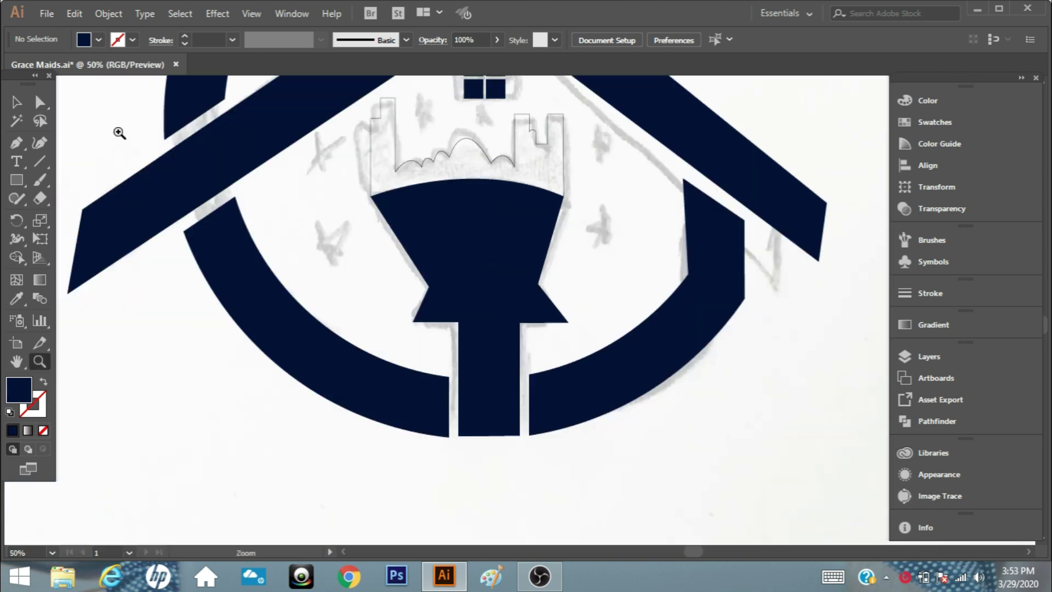
click(564, 196)
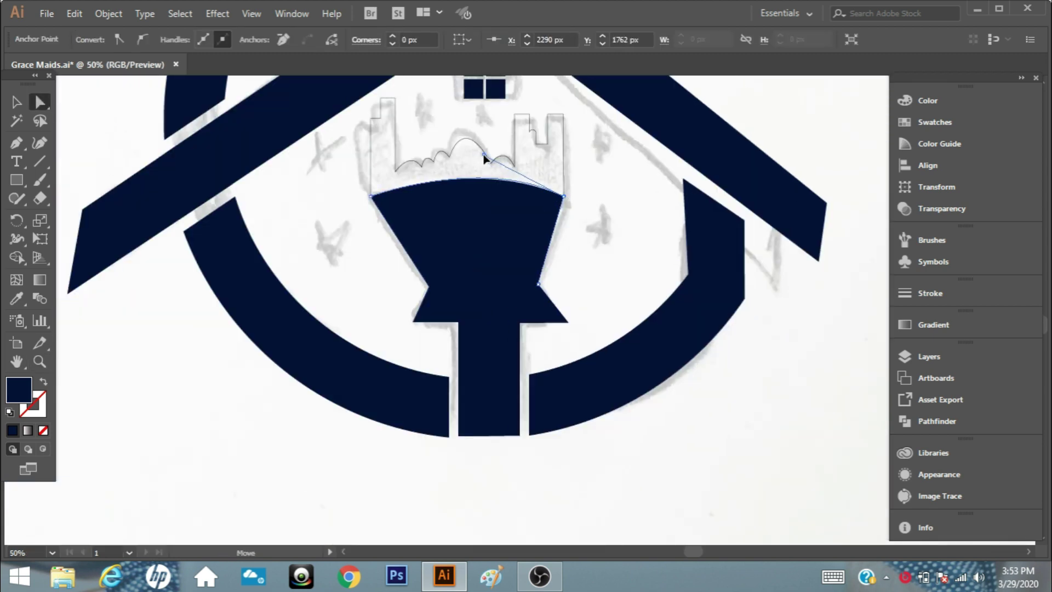
click(583, 331)
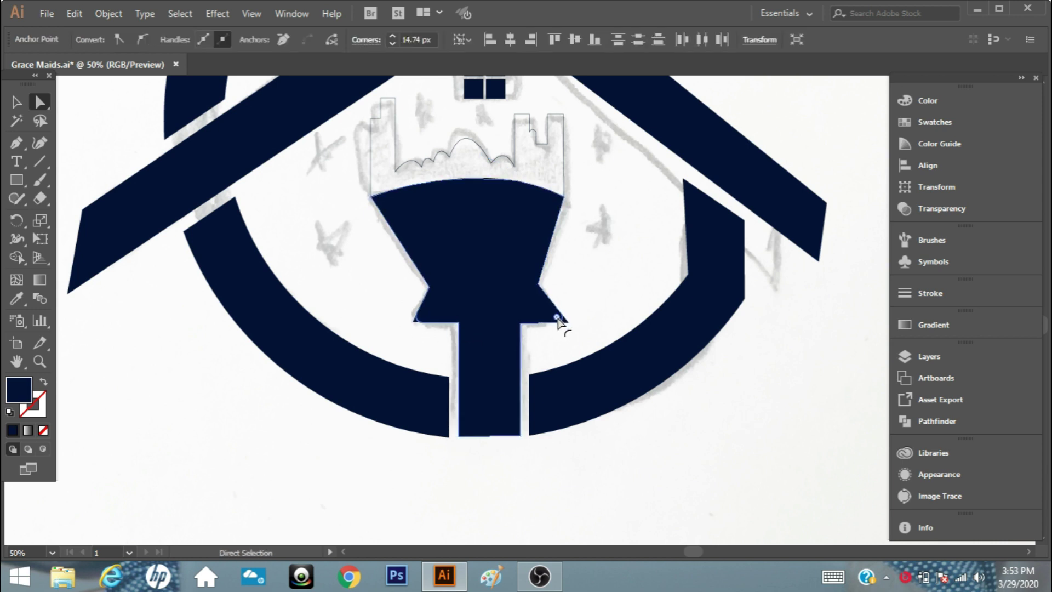
click(695, 471)
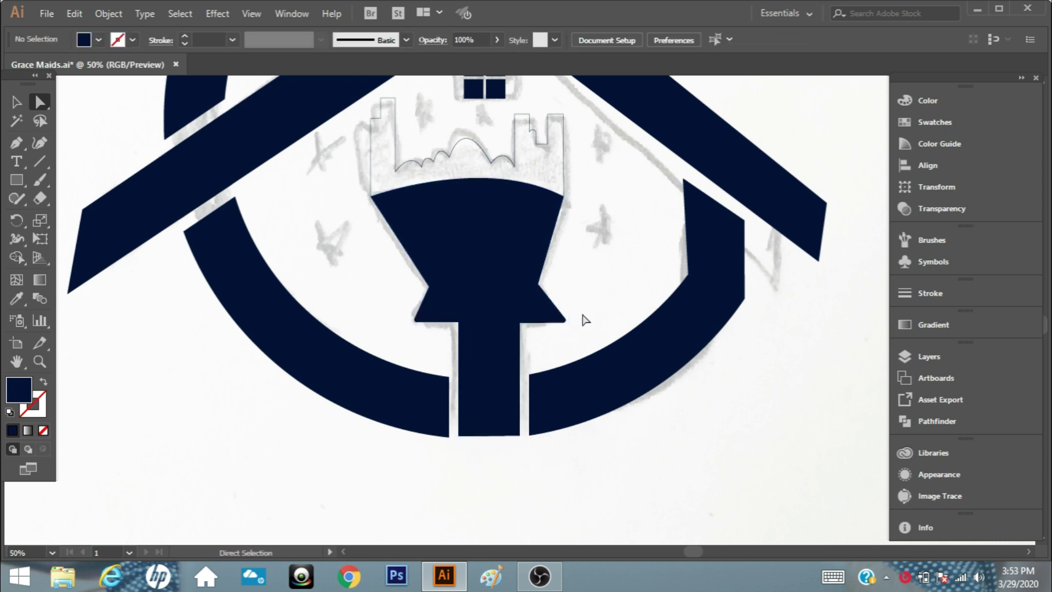
click(539, 283)
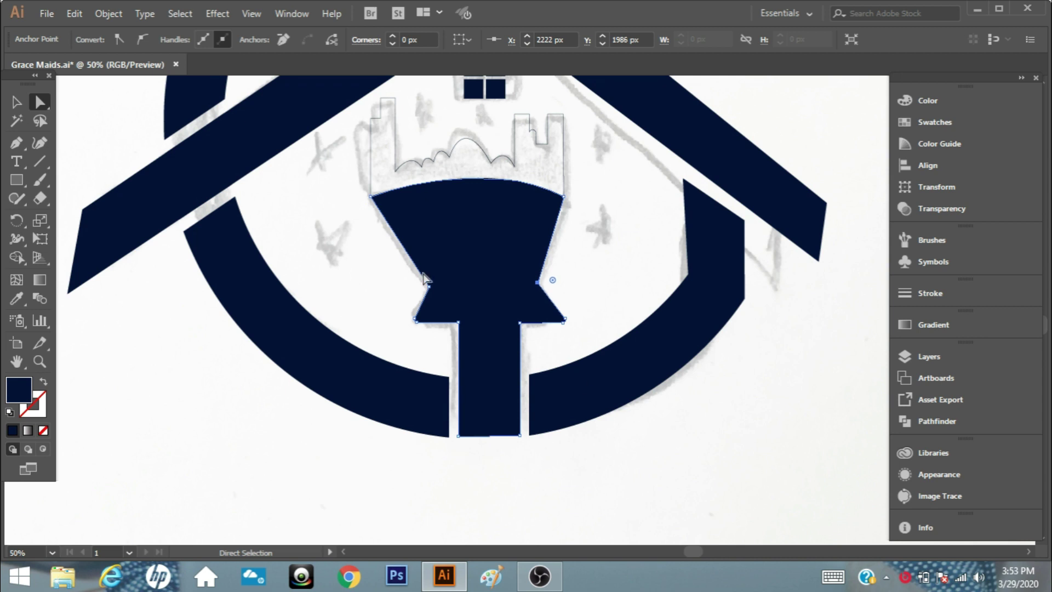
click(372, 198)
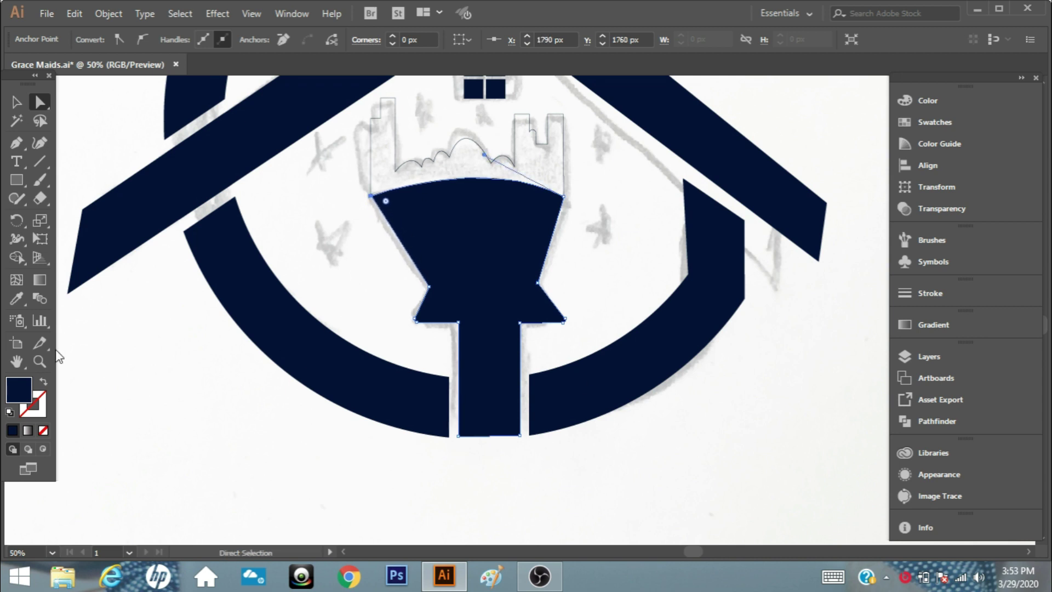
Zoom in on the brush head's top-left corner, then back out to the whole logo.
click(39, 361)
click(500, 285)
click(16, 102)
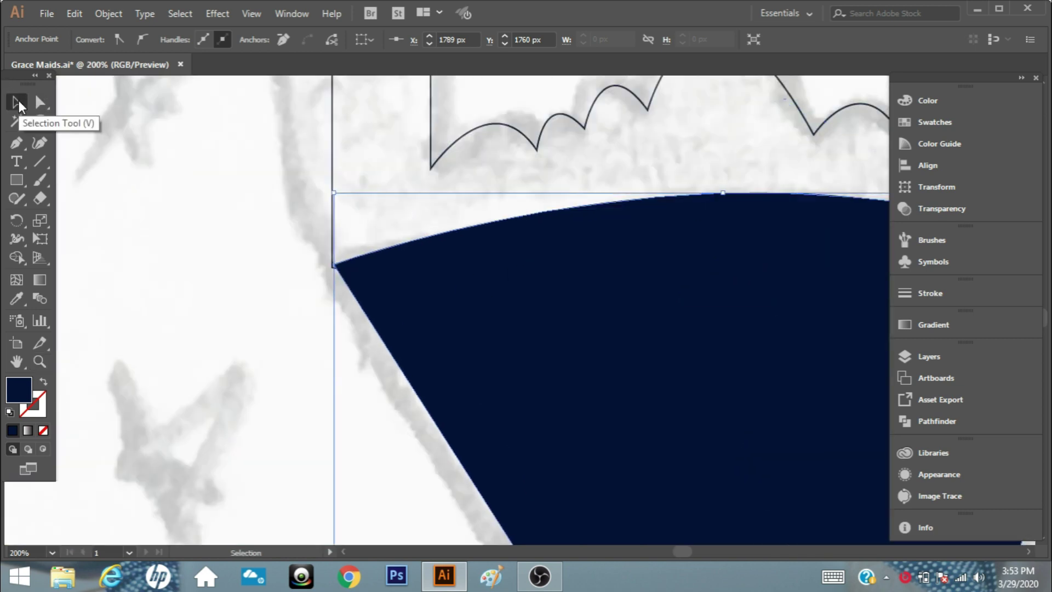
click(40, 361)
alt+click(695, 345)
alt+click(603, 310)
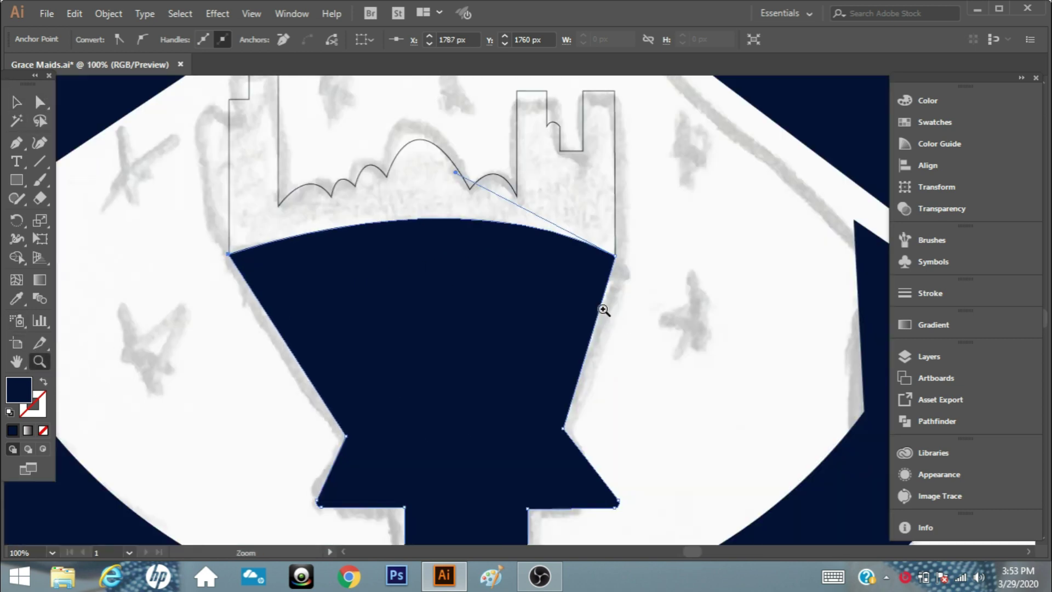
alt+click(445, 269)
Eyedropper the background's white onto the bristles and set their opacity to 100%.
key(v)
click(454, 296)
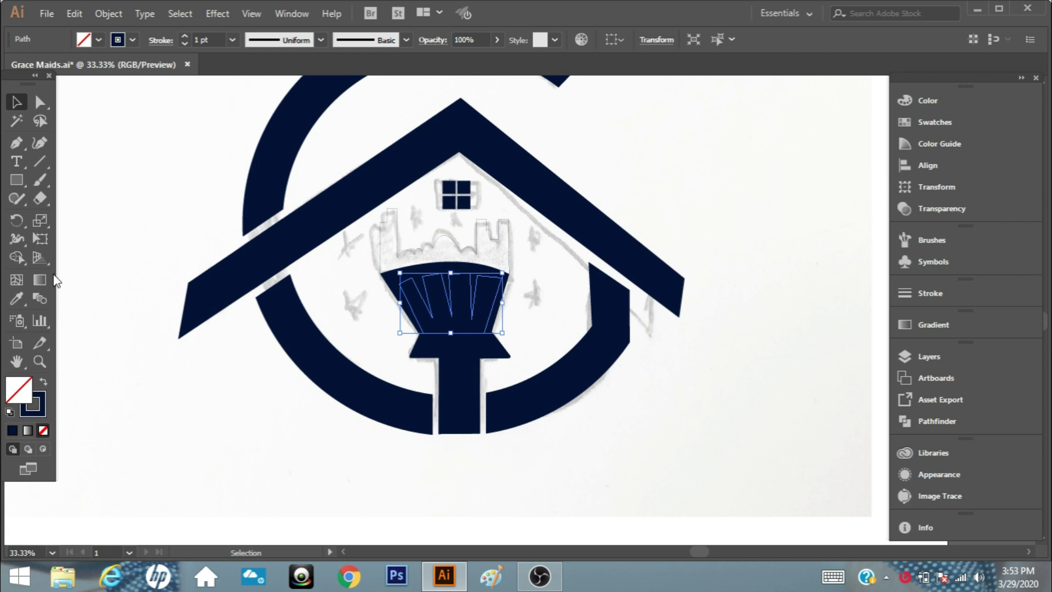
key(i)
click(151, 218)
click(497, 40)
drag(468, 58, 511, 61)
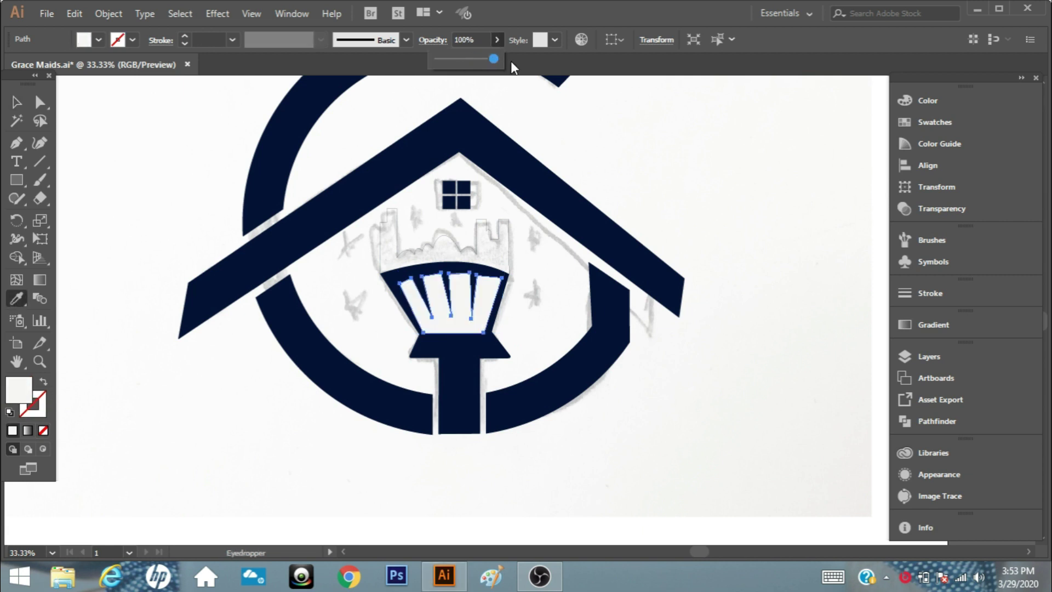
key(v)
click(681, 458)
Pull the left bristle's top corner up-left and adjust the collar's right corner.
scroll(486, 343, up, 1)
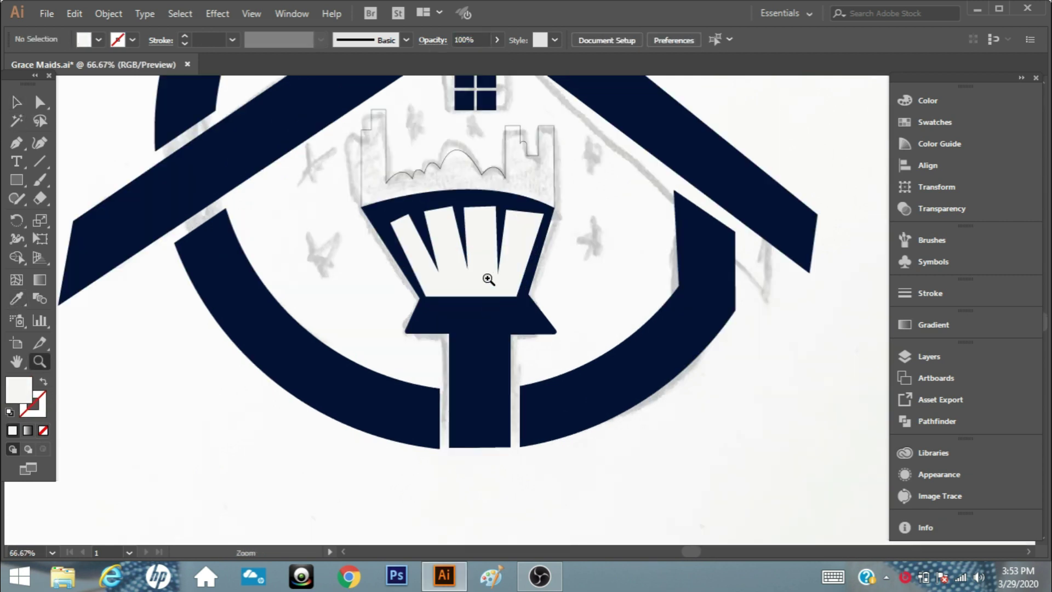
scroll(488, 280, up, 1)
click(41, 103)
drag(385, 236, 378, 235)
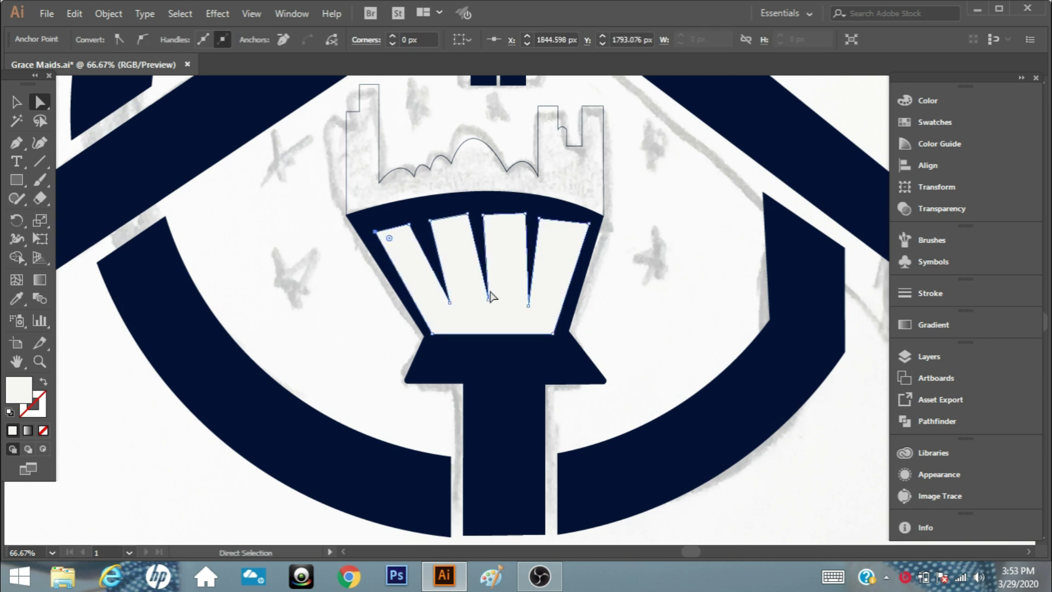
click(672, 332)
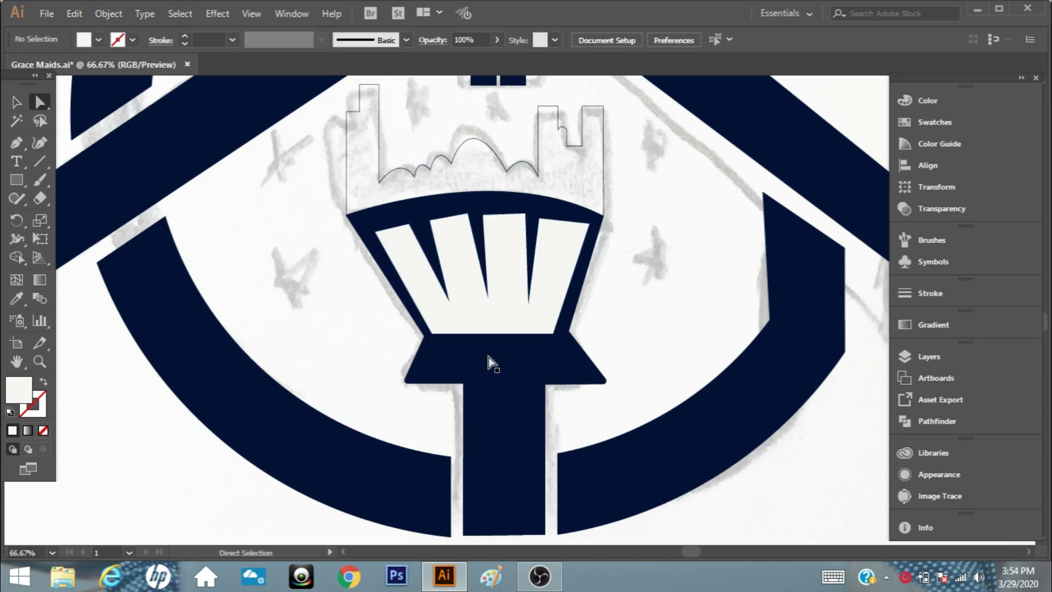
click(607, 381)
drag(608, 388, 597, 374)
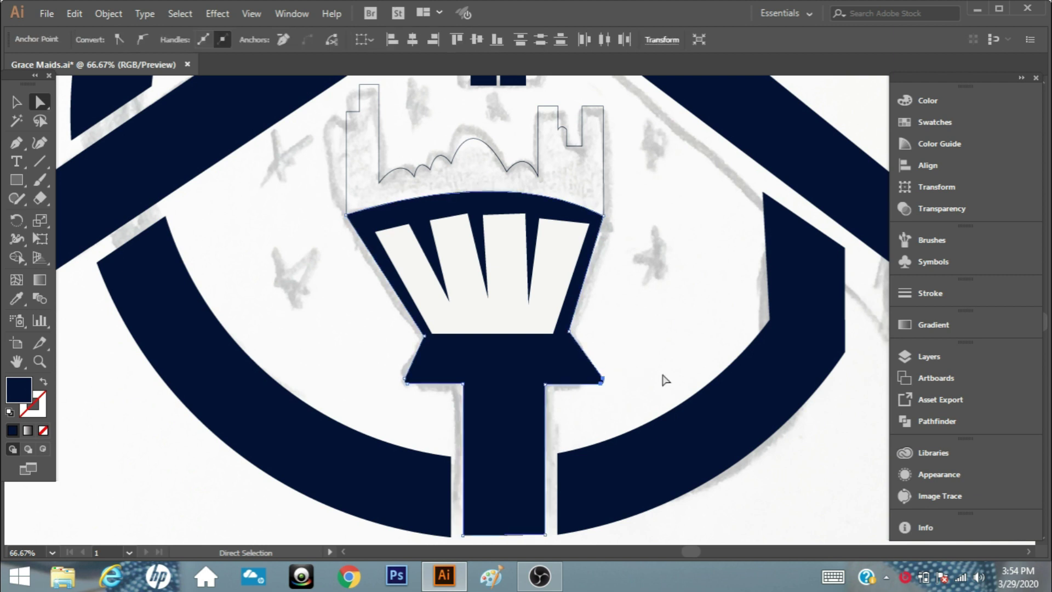
click(662, 376)
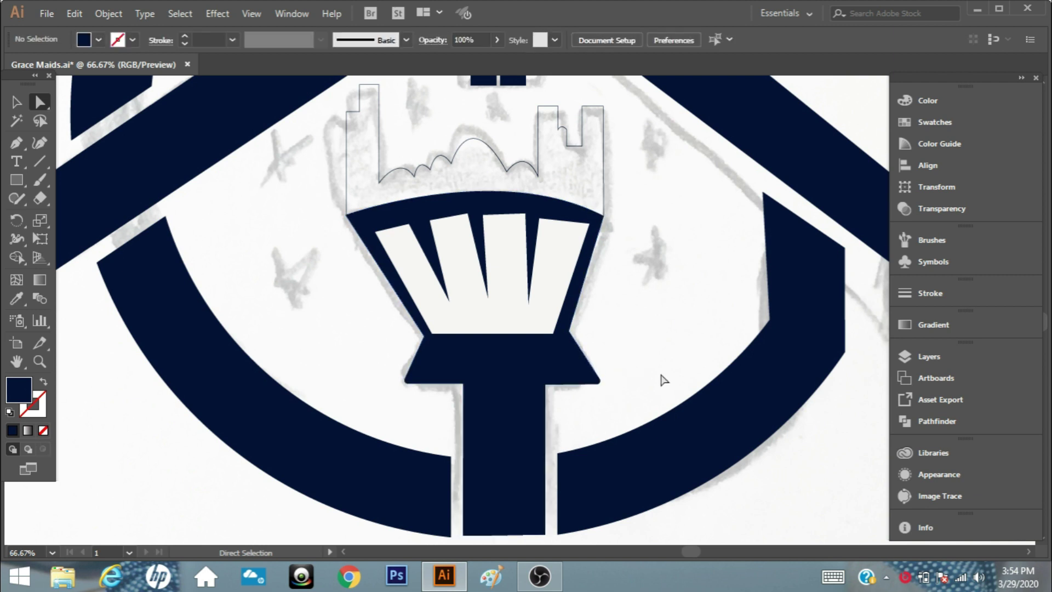
Check the bristles' bottom-left point and the brush head's top-right point.
click(432, 332)
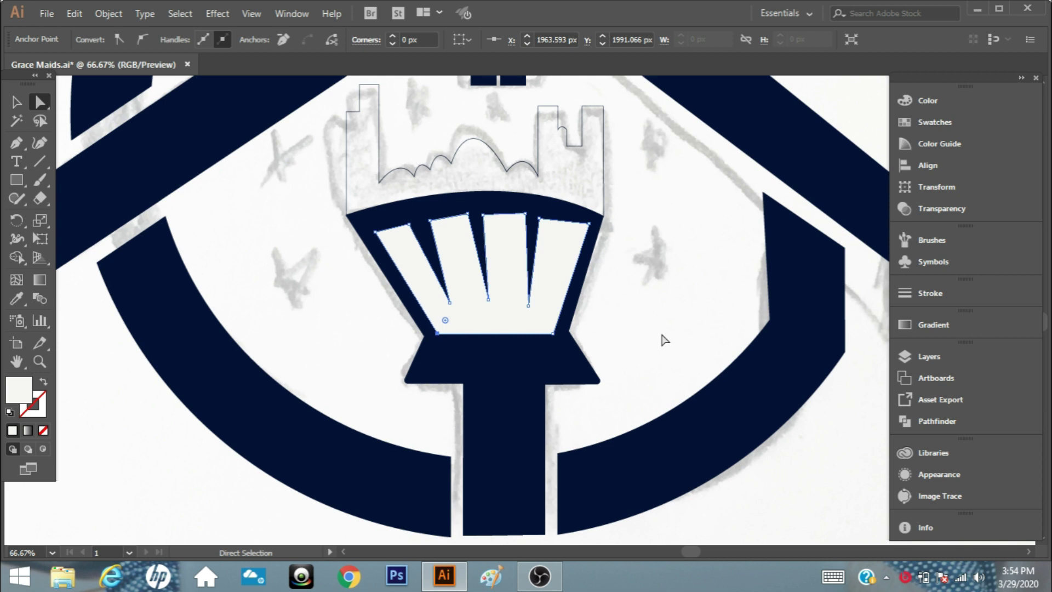
click(662, 335)
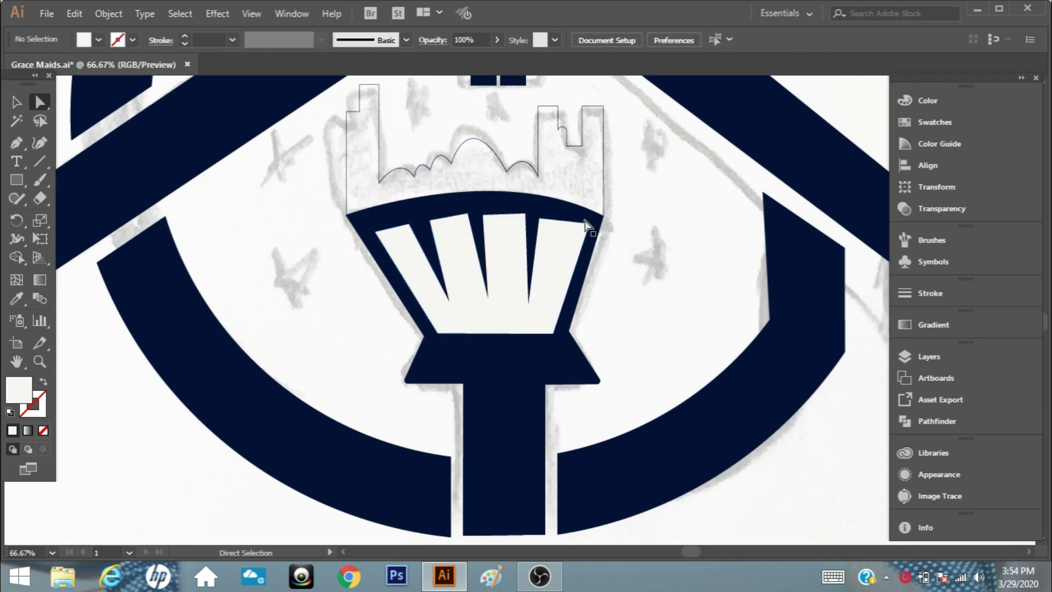
click(604, 216)
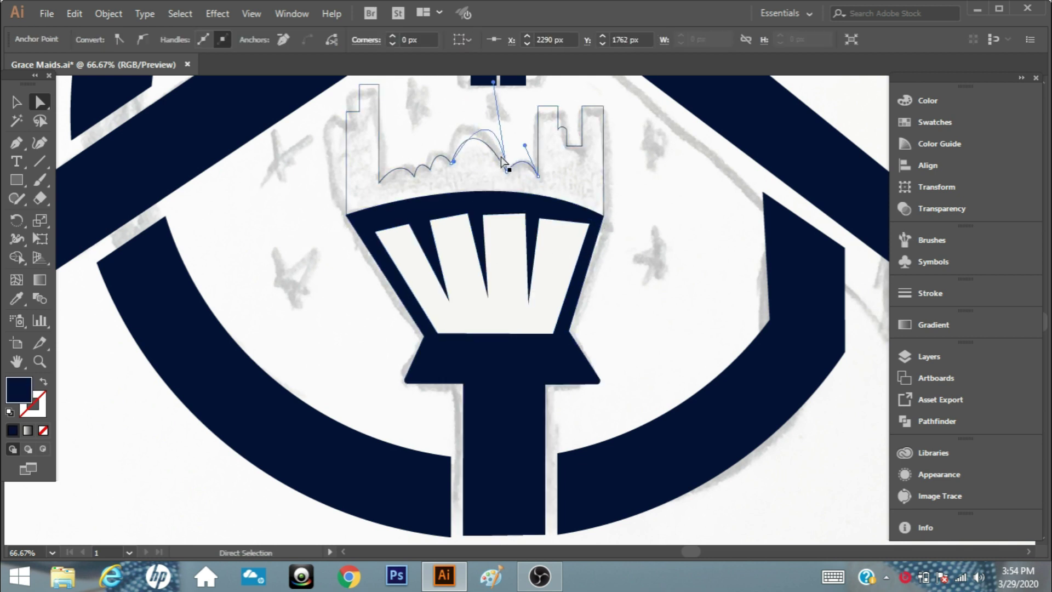
click(604, 216)
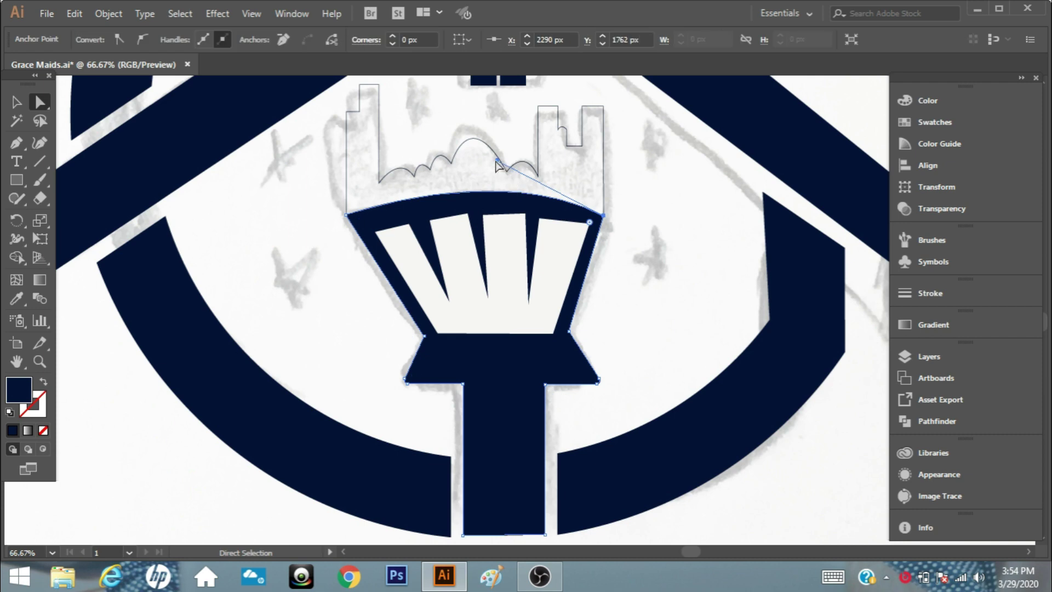
click(700, 290)
key(z)
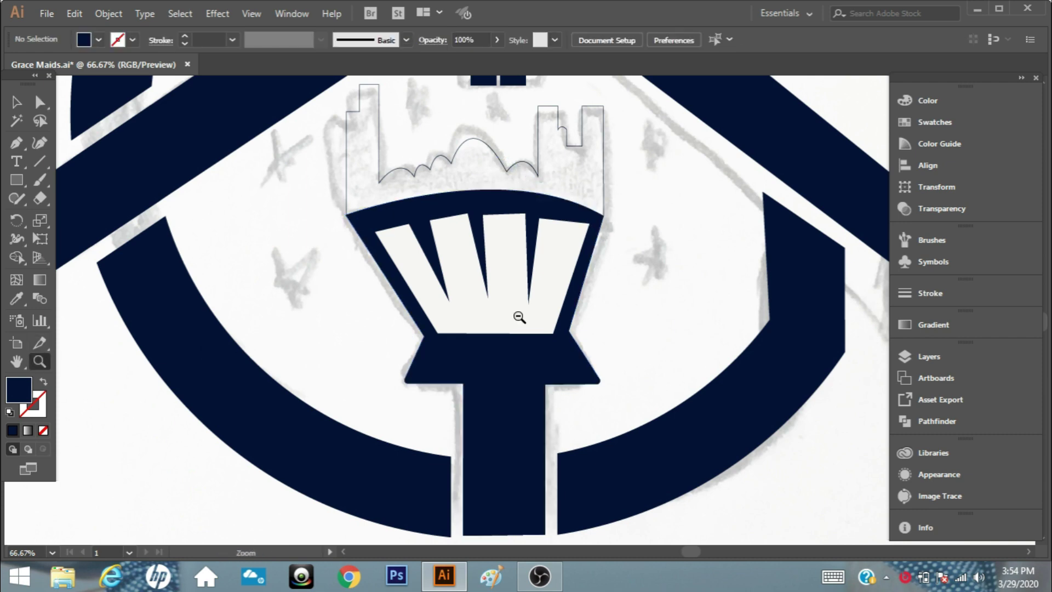
alt+click(517, 316)
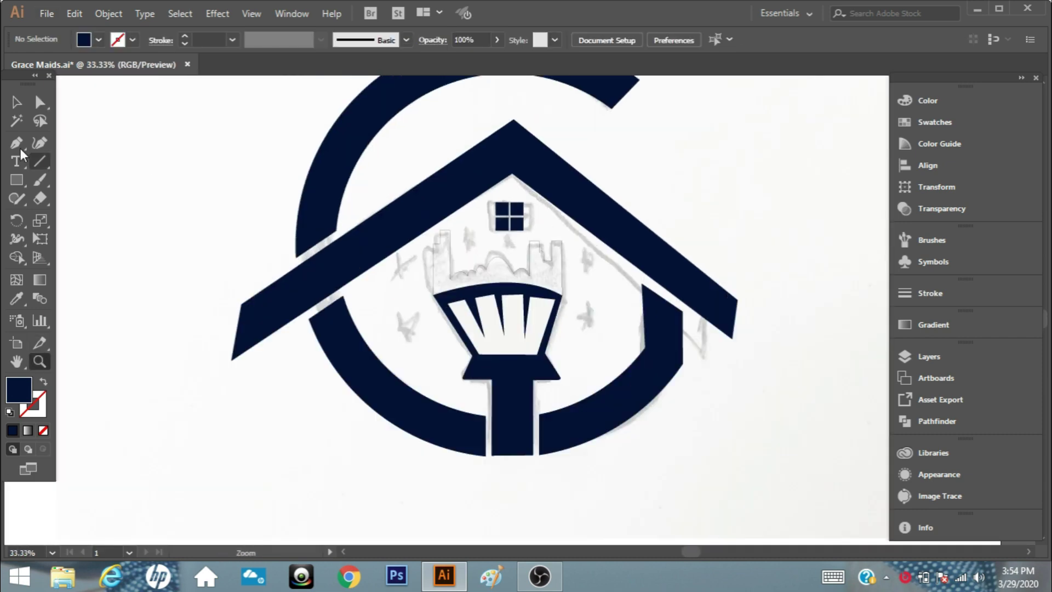
Fill the skyline shape above the brush with the green swatch.
click(16, 102)
click(454, 242)
click(17, 299)
scroll(363, 301, up, 5)
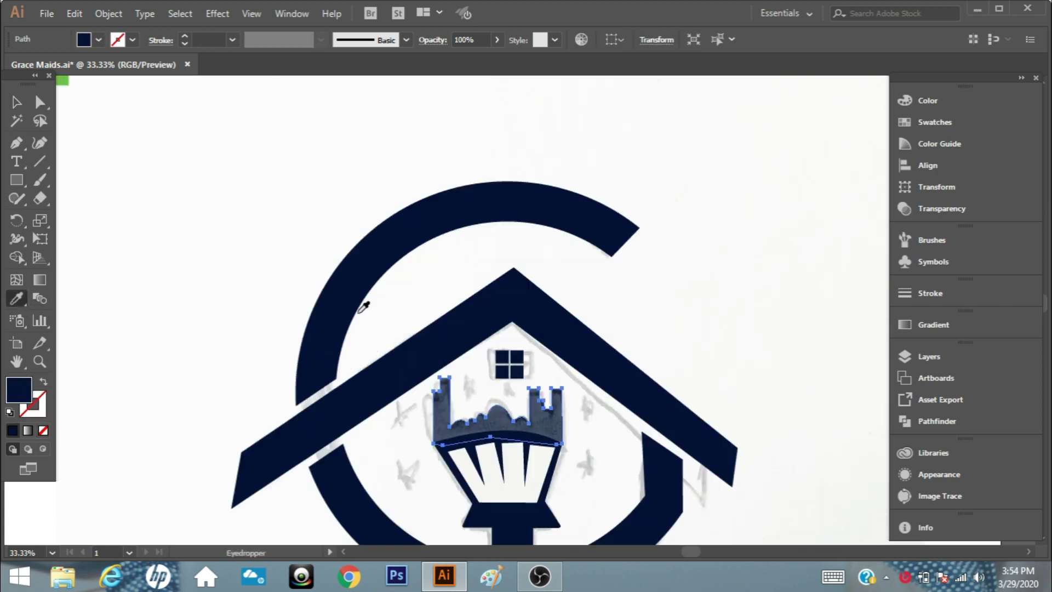
click(62, 159)
click(497, 39)
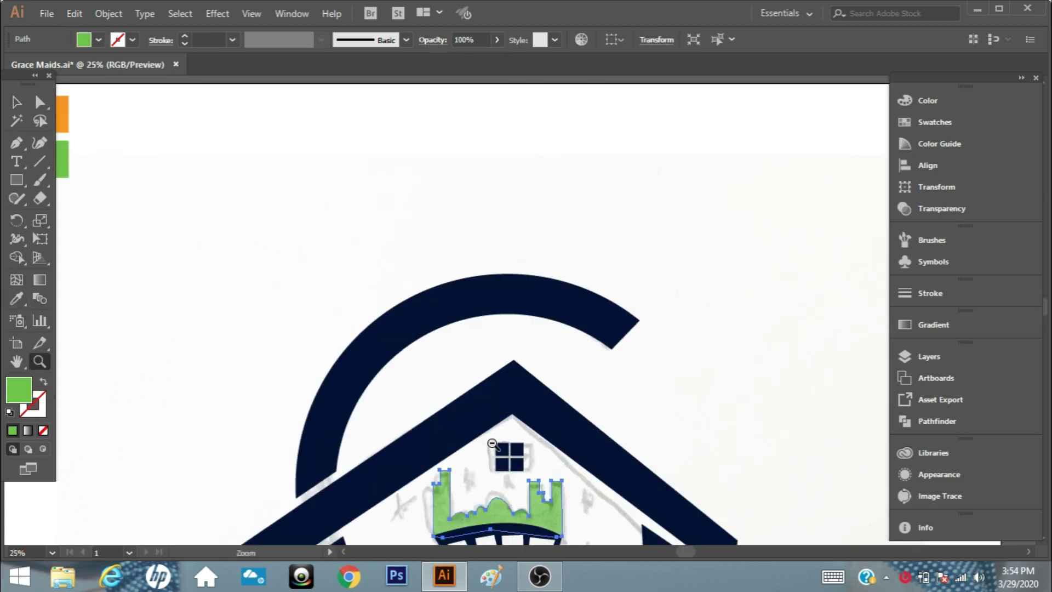
scroll(472, 306, down, 5)
Adjust the skyline's opacity setting and resample a colour onto it.
click(17, 102)
click(582, 313)
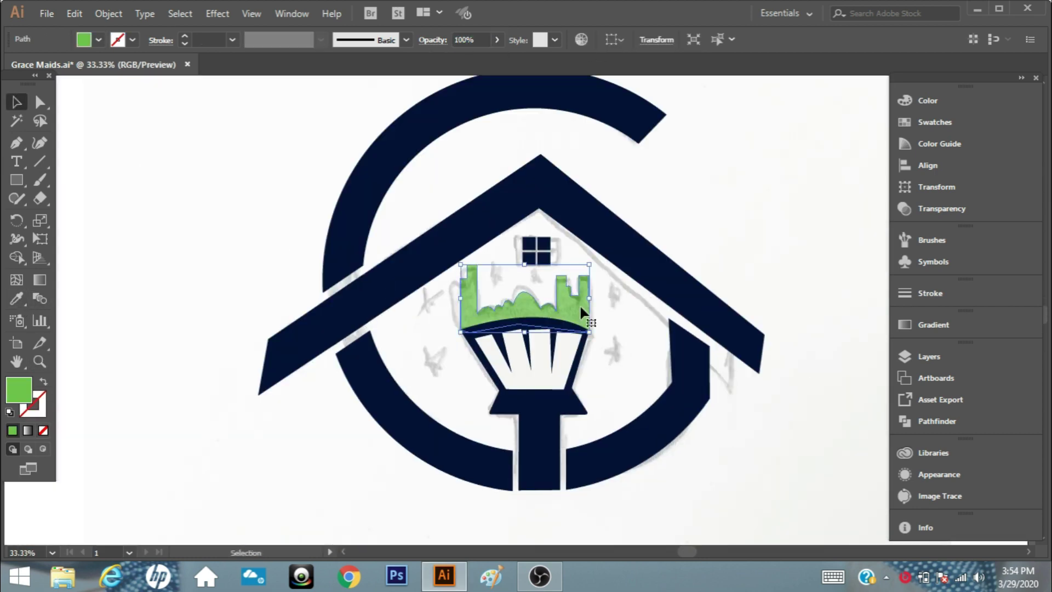
click(19, 299)
click(497, 40)
mouse_move(458, 59)
mouse_down()
mouse_move(442, 58)
mouse_move(833, 264)
mouse_up()
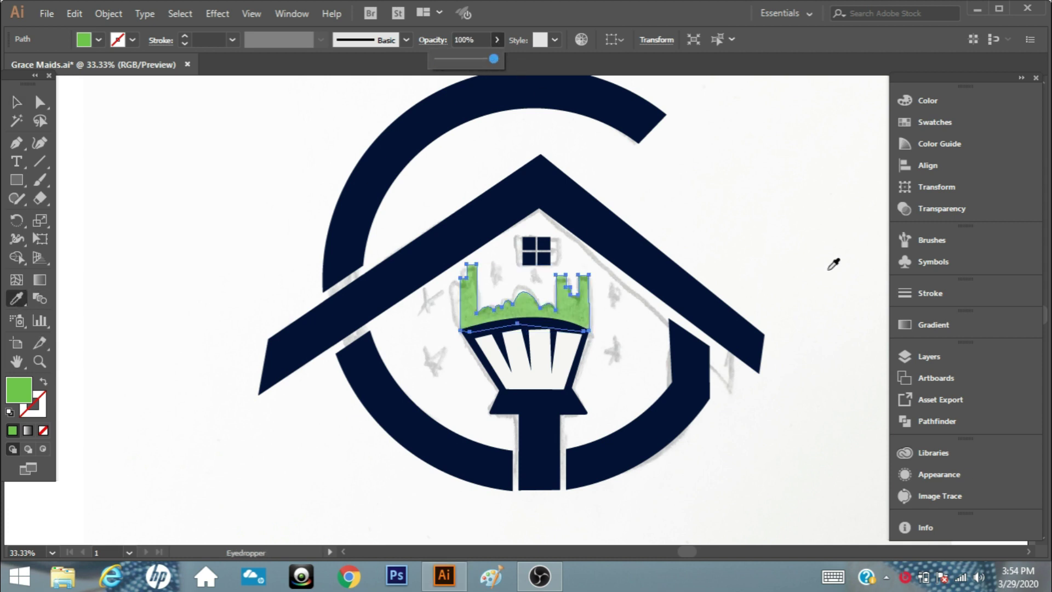
click(122, 199)
click(39, 361)
alt+click(376, 263)
Reapply the green swatch to the skyline at full opacity and check the result.
key(v)
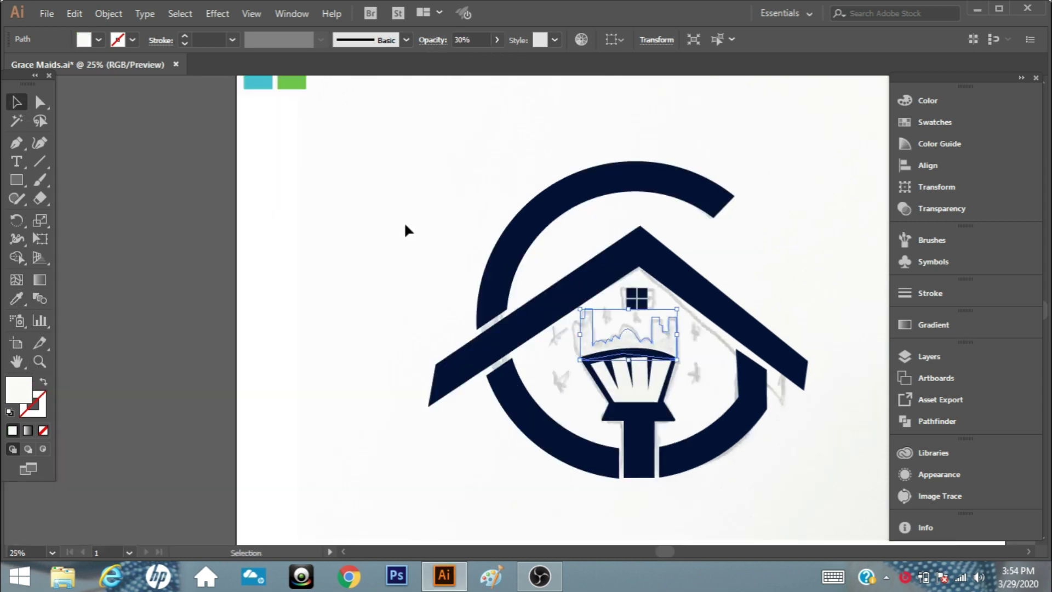
click(171, 174)
scroll(171, 174, up, 2)
click(602, 383)
click(16, 299)
click(292, 130)
click(16, 102)
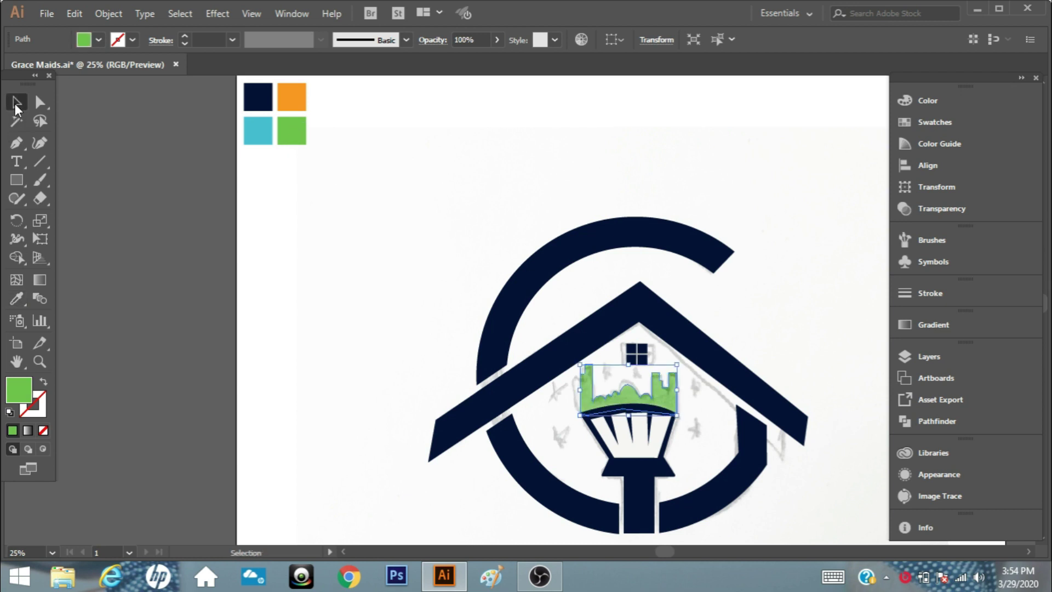
click(714, 399)
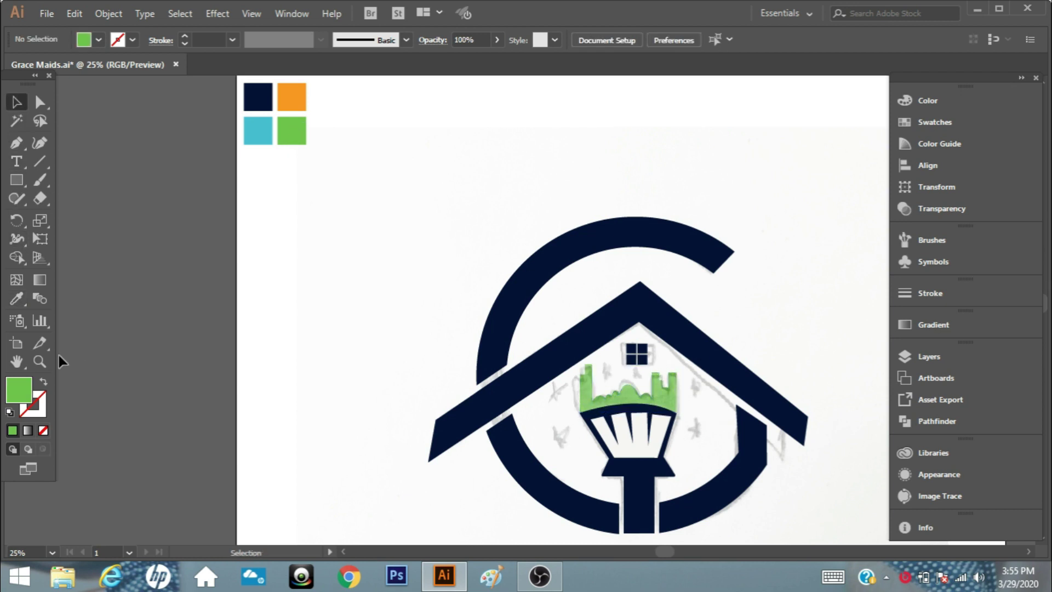
click(39, 361)
Fill the roof shape with the orange swatch.
click(445, 209)
scroll(90, 277, up, 2)
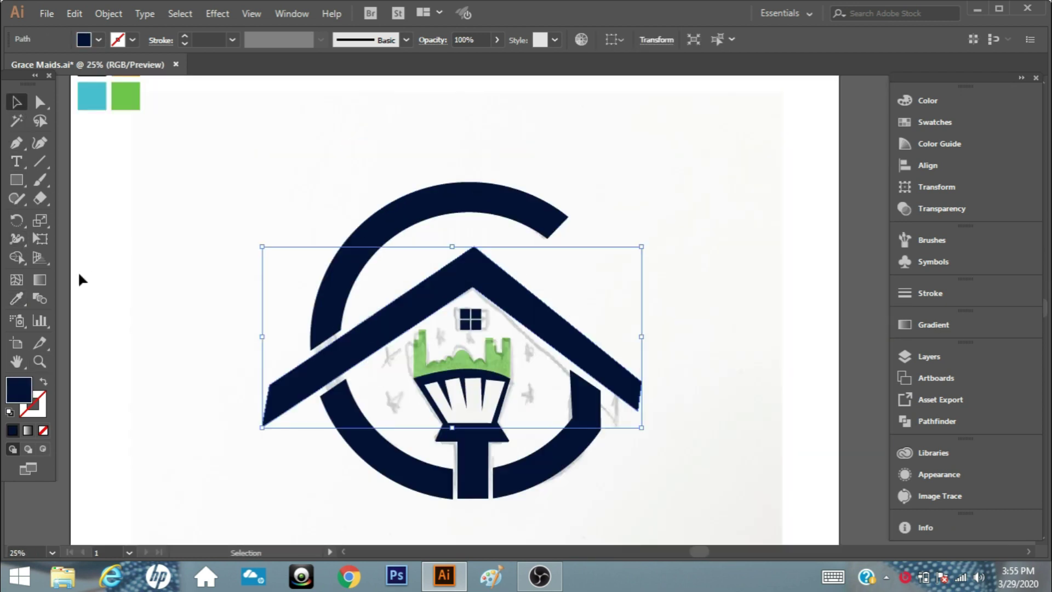
scroll(17, 304, up, 2)
click(17, 298)
click(127, 122)
scroll(516, 301, down, 2)
click(159, 189)
Draw a four-point star left of the logo and fill it with the blue swatch.
drag(17, 179, 78, 242)
drag(173, 245, 188, 280)
click(39, 102)
key(i)
click(91, 96)
scroll(91, 96, up, 1)
Stretch the star's top, bottom, right and left points outward into long slender points.
click(40, 102)
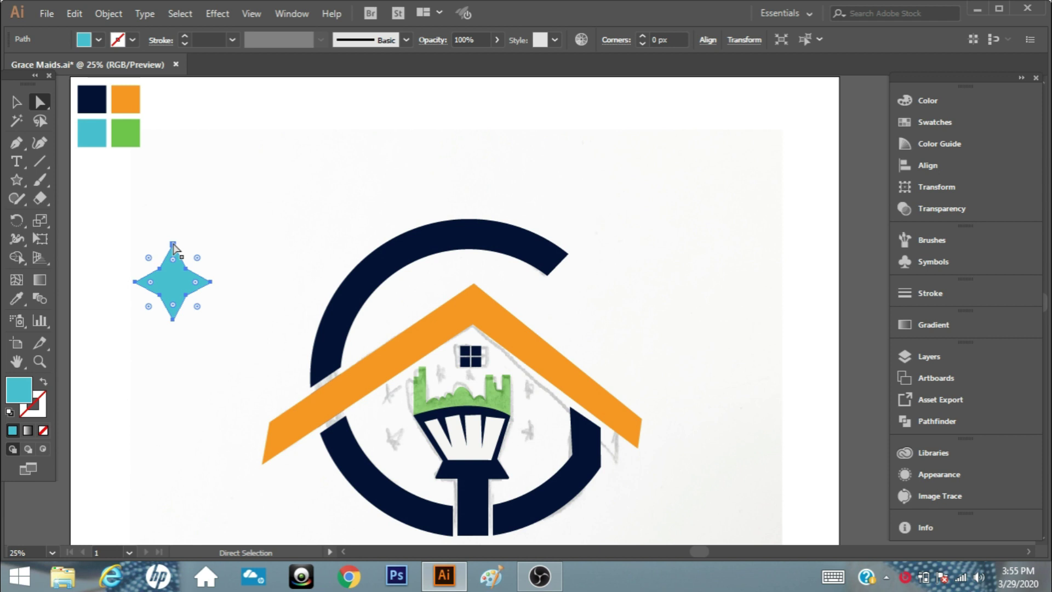
drag(173, 242, 173, 217)
mouse_move(172, 319)
mouse_down()
mouse_move(175, 360)
mouse_move(175, 349)
mouse_up()
drag(210, 282, 231, 282)
drag(135, 282, 110, 283)
click(195, 268)
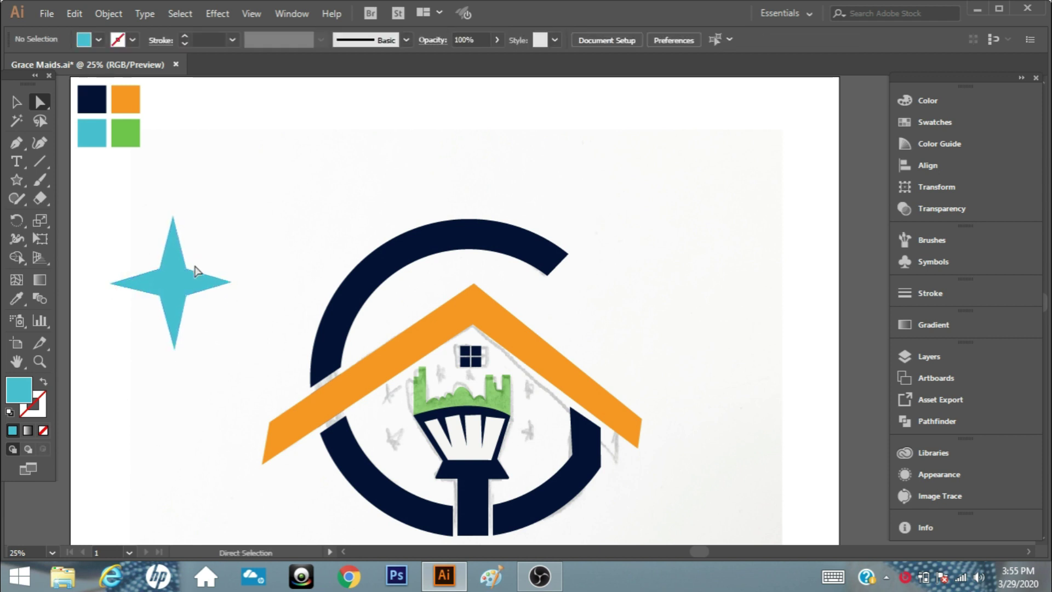
Drag the star's inner points to round its inner corners.
click(231, 283)
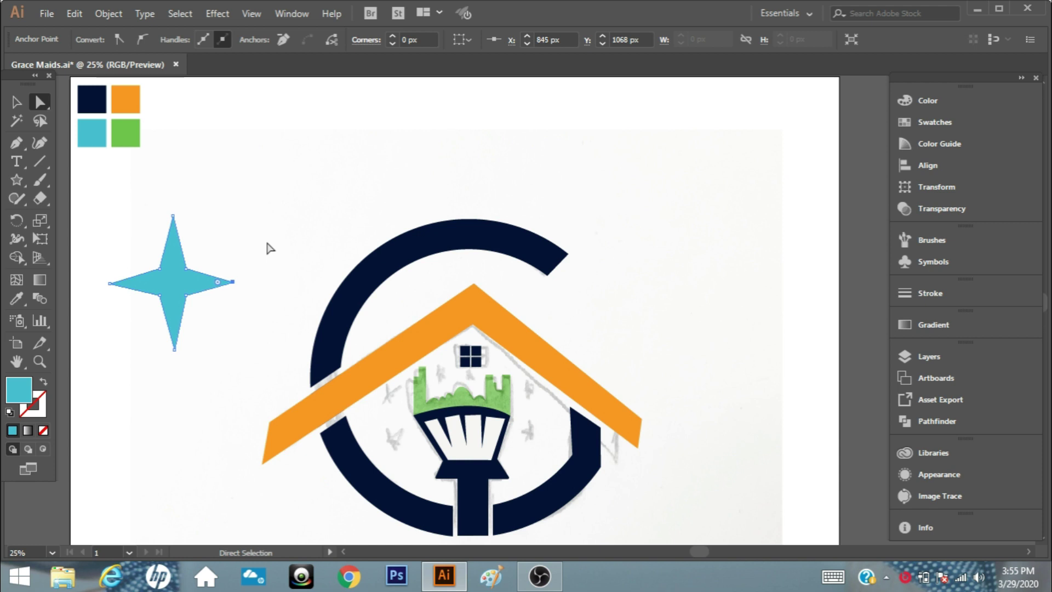
click(188, 281)
drag(189, 274, 201, 267)
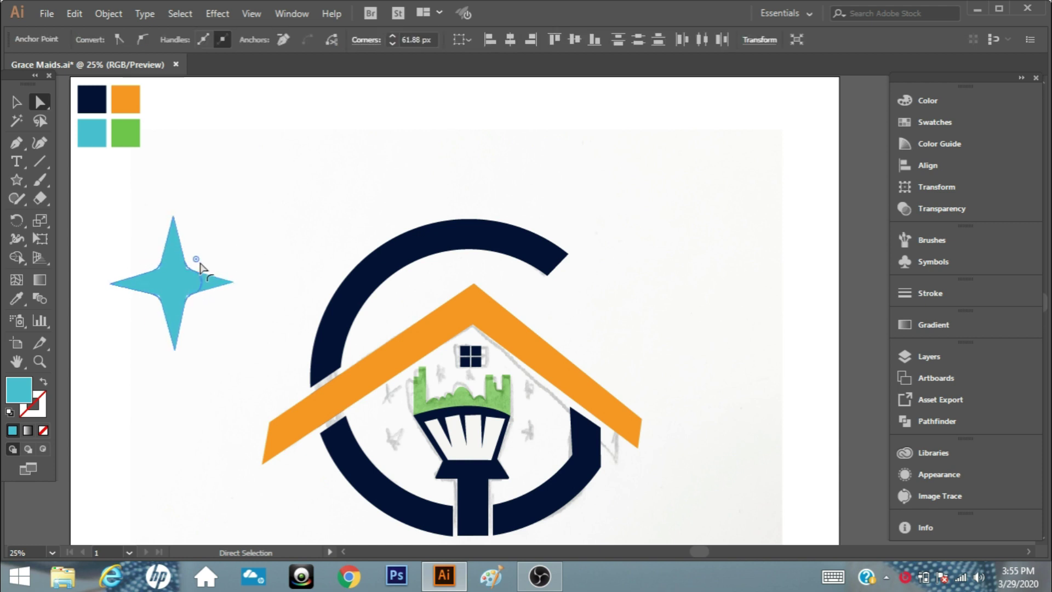
click(200, 268)
click(187, 269)
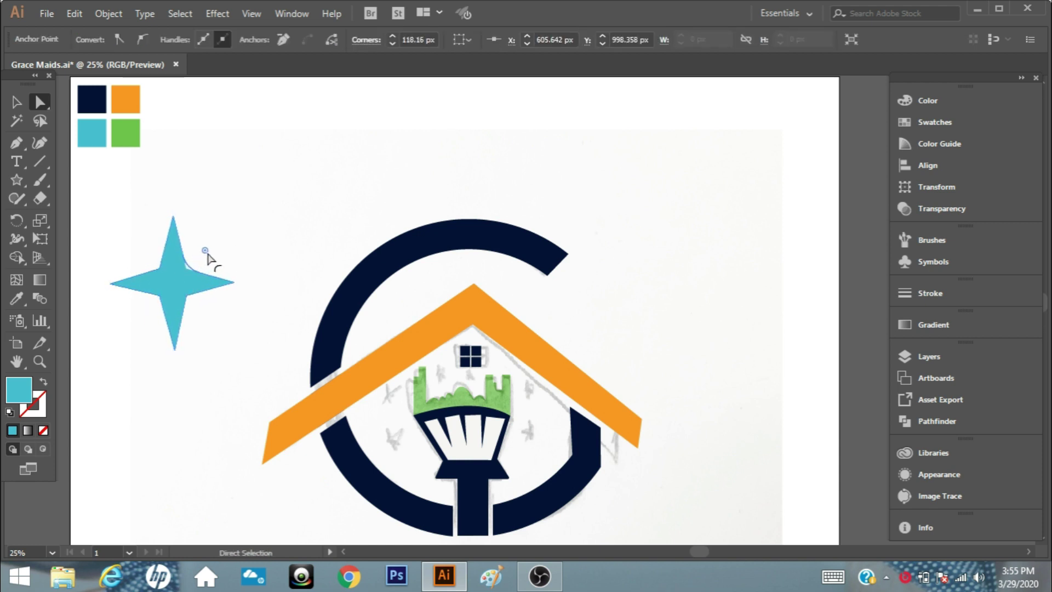
click(151, 262)
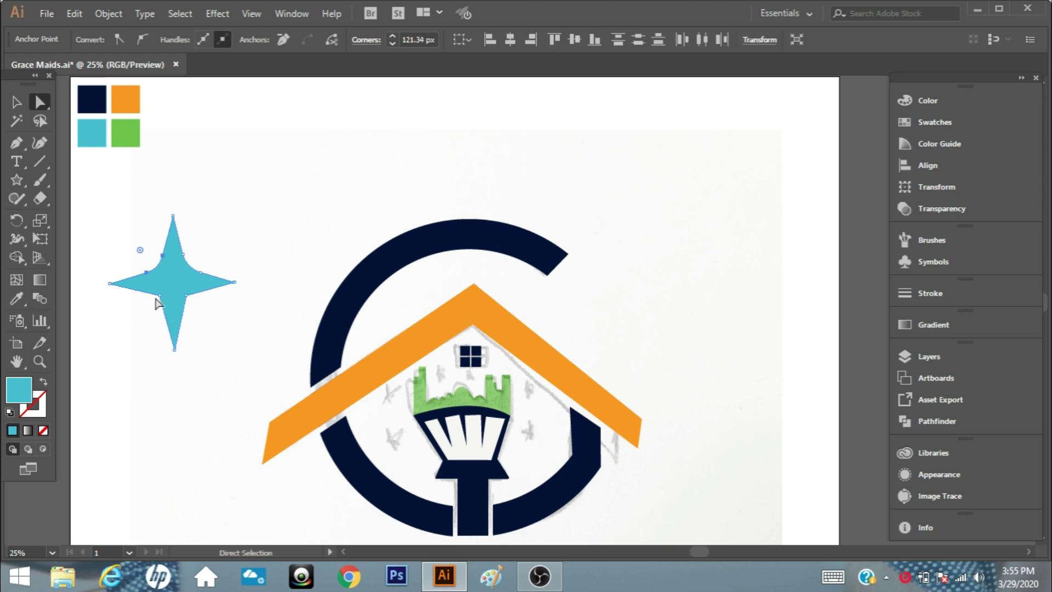
drag(141, 317, 191, 304)
click(186, 296)
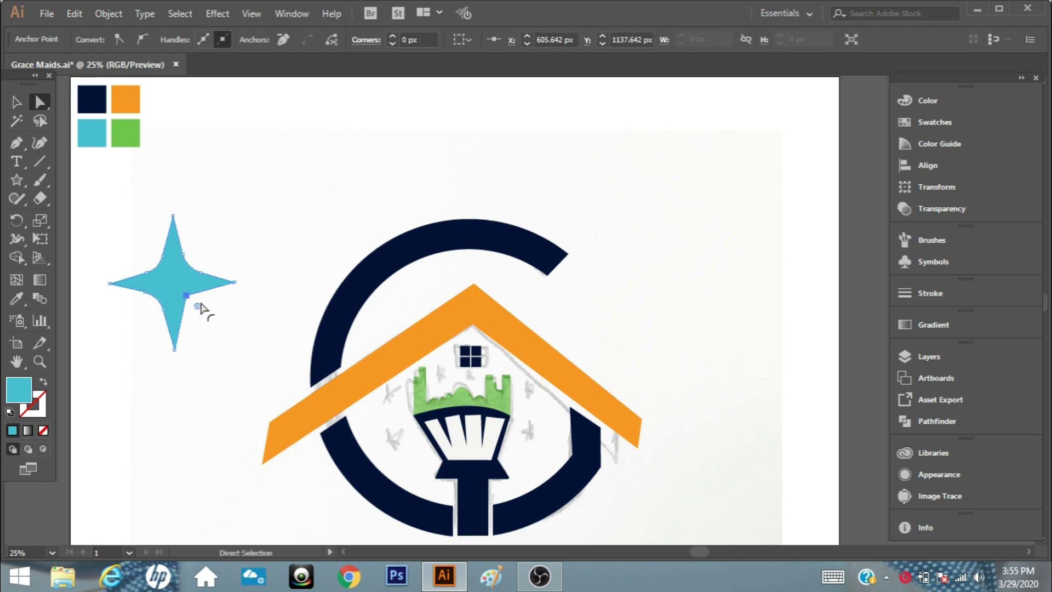
click(213, 321)
Shrink the whole star and position it beside the brush.
key(v)
click(223, 301)
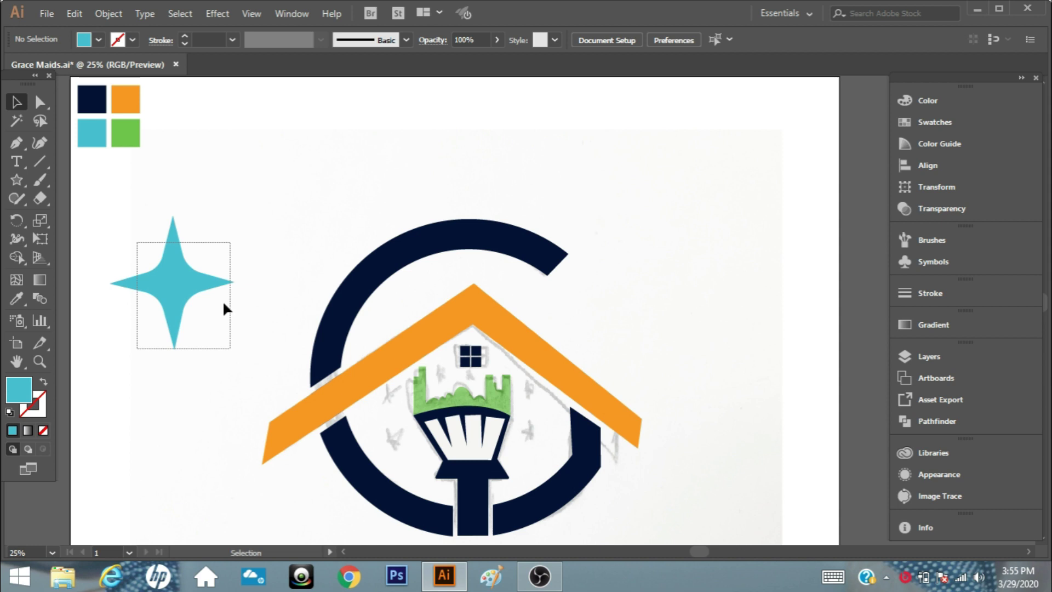
mouse_move(219, 262)
mouse_down()
mouse_move(193, 259)
mouse_move(393, 438)
mouse_move(531, 431)
mouse_up()
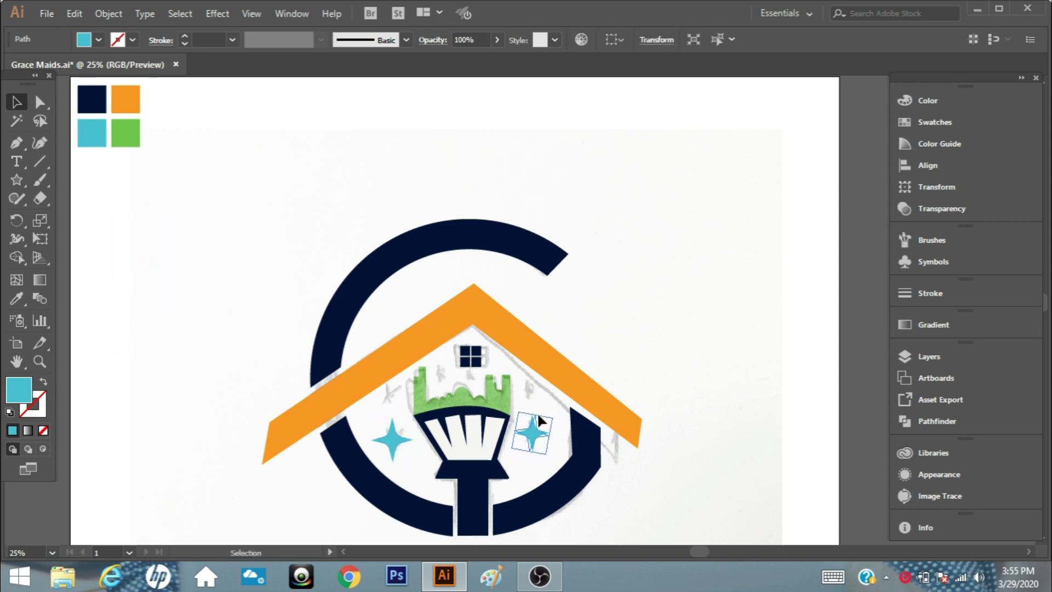
Copy the star to the upper left, shrink it, and move it over the skyline.
key(z)
click(484, 387)
key(v)
alt+drag(622, 382, 306, 162)
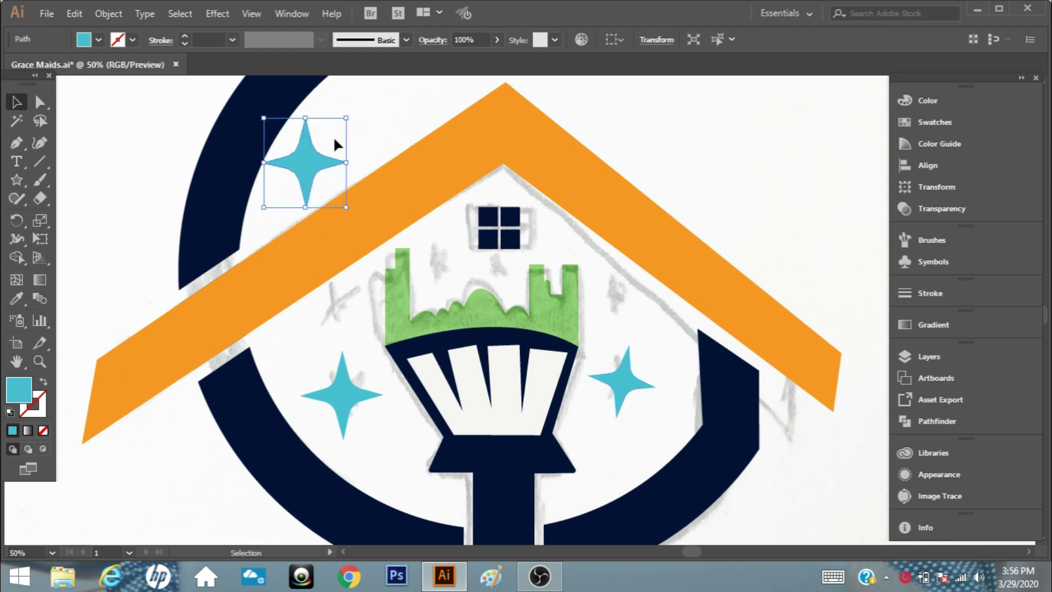
alt+drag(342, 131, 321, 155)
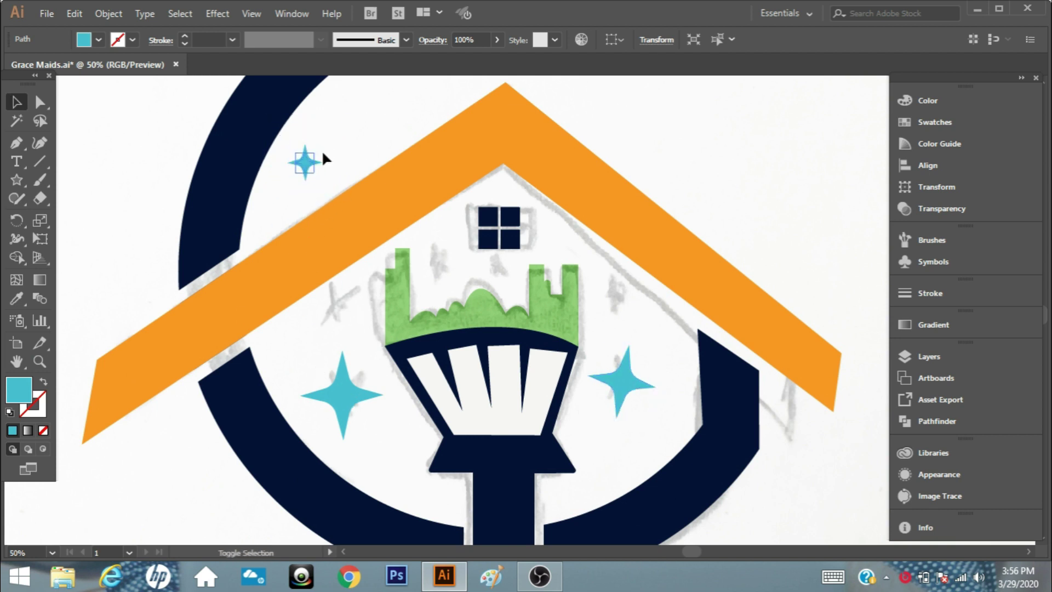
click(318, 162)
mouse_move(438, 274)
mouse_down()
mouse_move(454, 253)
mouse_move(433, 253)
mouse_up()
click(443, 250)
Add more small, slightly rotated star copies above the skyline and one beside the brush.
mouse_move(496, 271)
alt+mouse_down()
mouse_move(548, 252)
mouse_move(617, 300)
alt+mouse_up()
click(548, 252)
drag(563, 242, 574, 250)
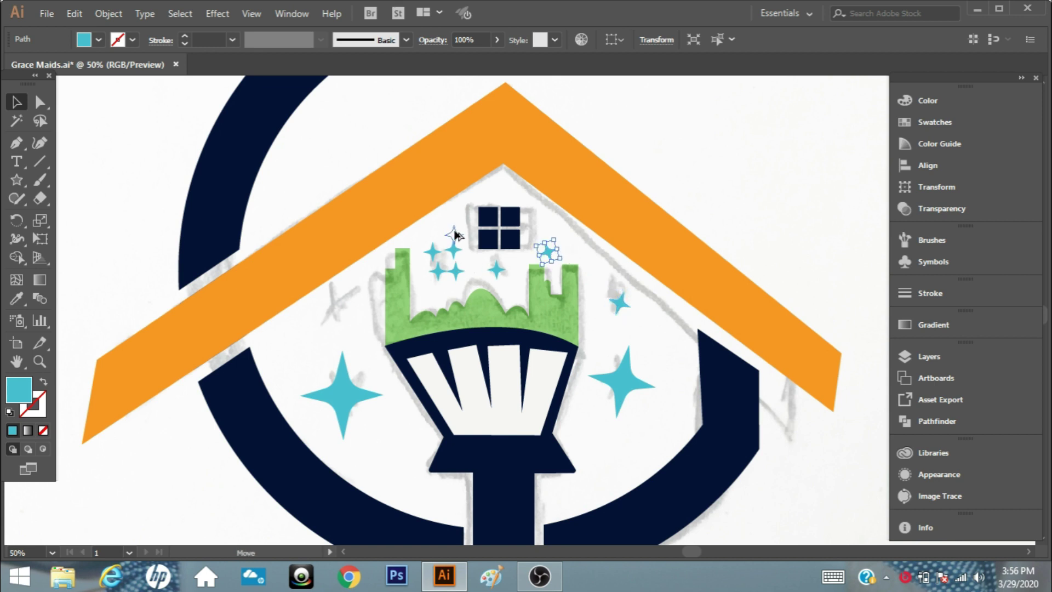
alt+drag(455, 252, 454, 250)
mouse_move(454, 250)
alt+mouse_down()
mouse_move(310, 359)
mouse_move(331, 332)
mouse_move(318, 363)
alt+mouse_up()
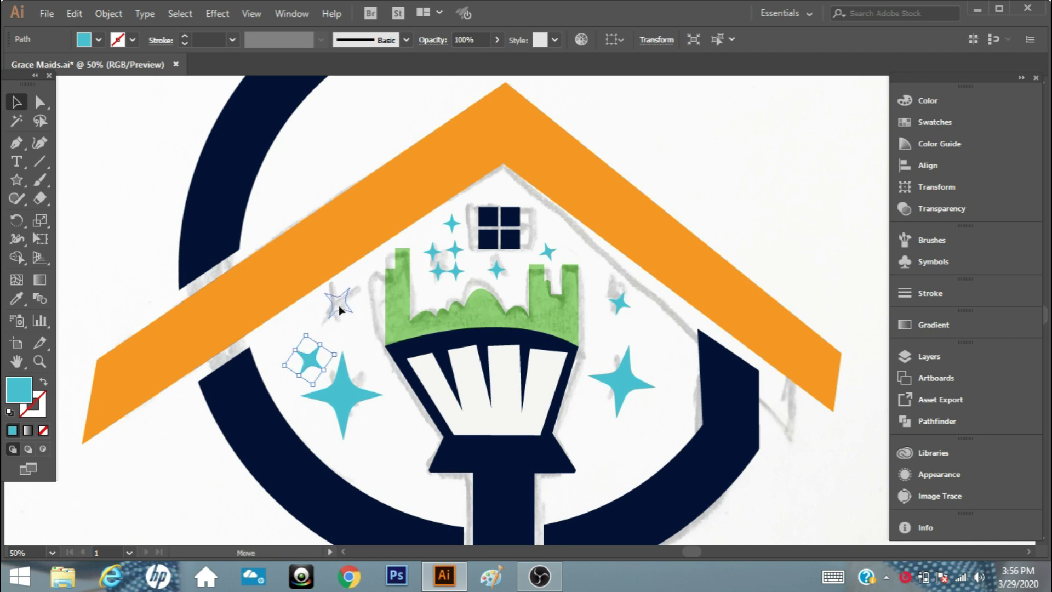
drag(339, 310, 339, 307)
click(101, 305)
key(z)
alt+click(522, 405)
alt+click(545, 336)
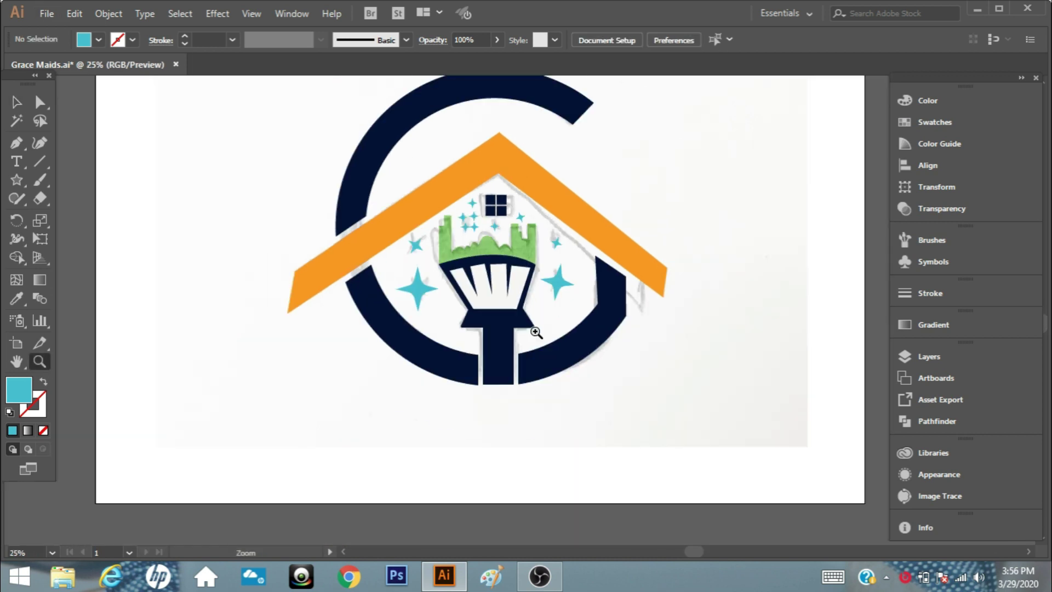
Inspect the brush handle's outline points up close, then clear the selection.
click(521, 333)
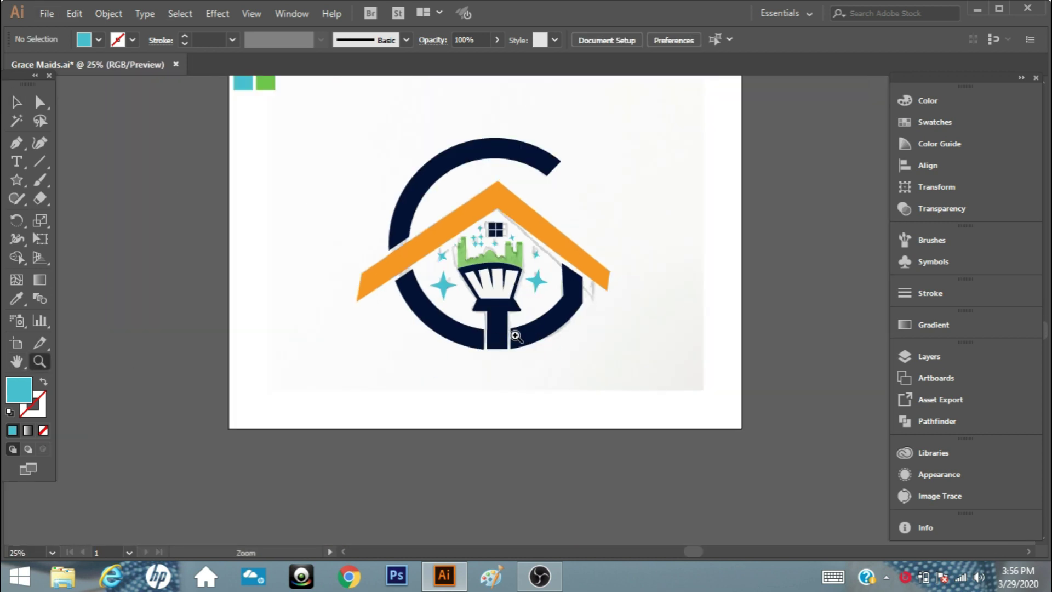
key(a)
click(470, 300)
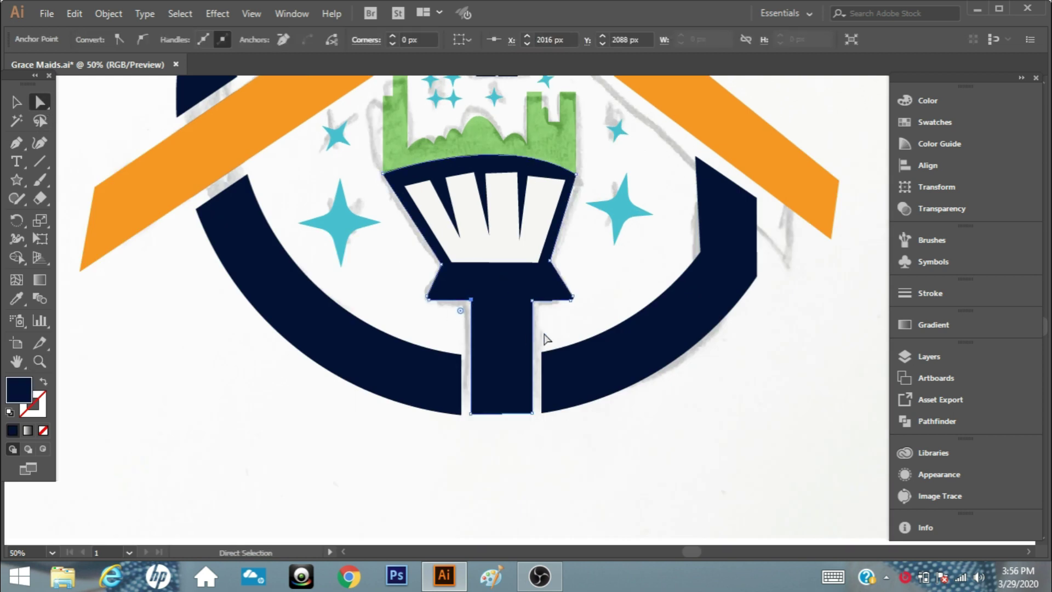
shift+click(471, 413)
click(532, 300)
shift+click(532, 412)
click(559, 449)
click(16, 103)
click(526, 361)
click(573, 458)
Unlock all objects and delete the background pencil sketch image.
key(z)
alt+click(547, 278)
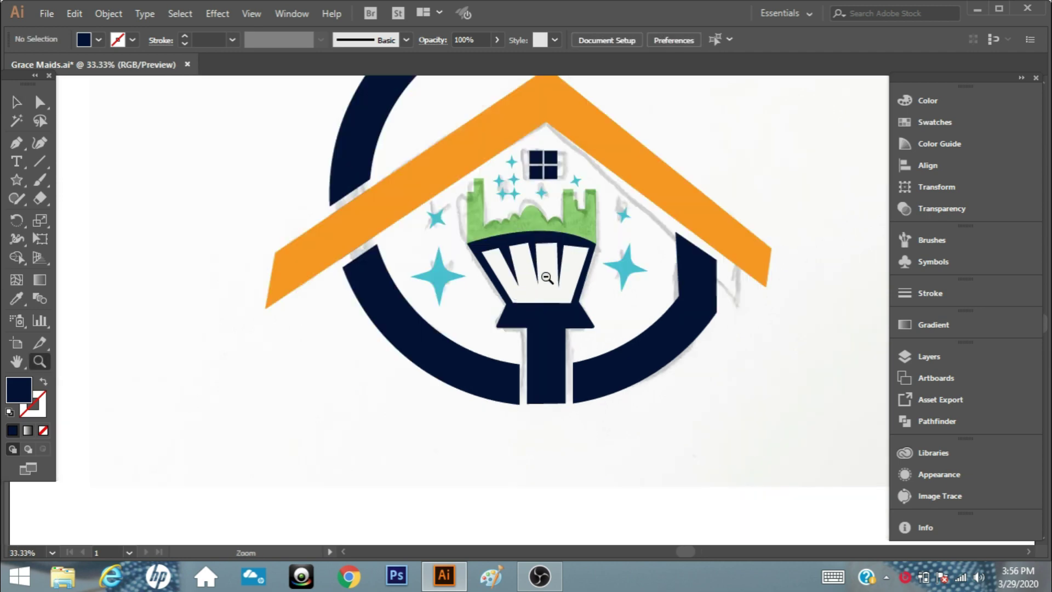
alt+click(547, 278)
click(17, 103)
click(110, 13)
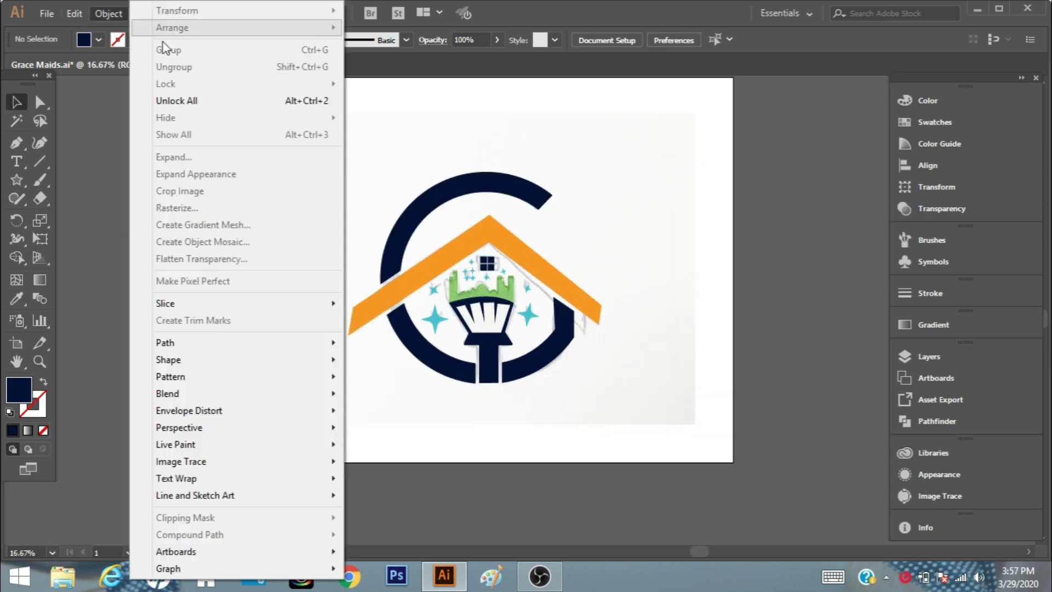
click(176, 101)
key(Delete)
Marquee-select the whole finished logo.
drag(651, 166, 321, 425)
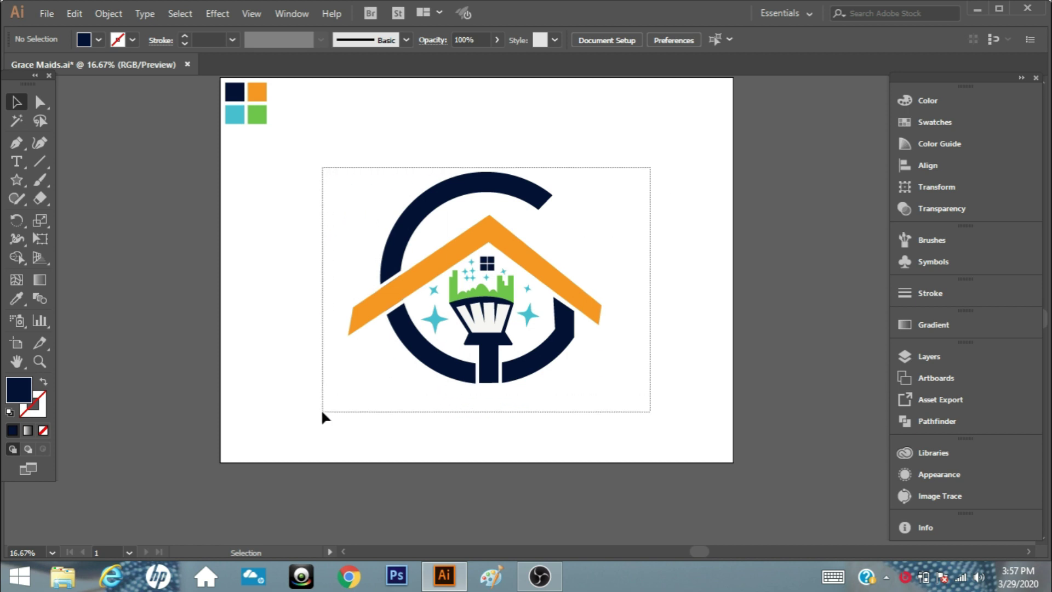
scroll(656, 267, up, 1)
click(656, 268)
drag(657, 187, 291, 438)
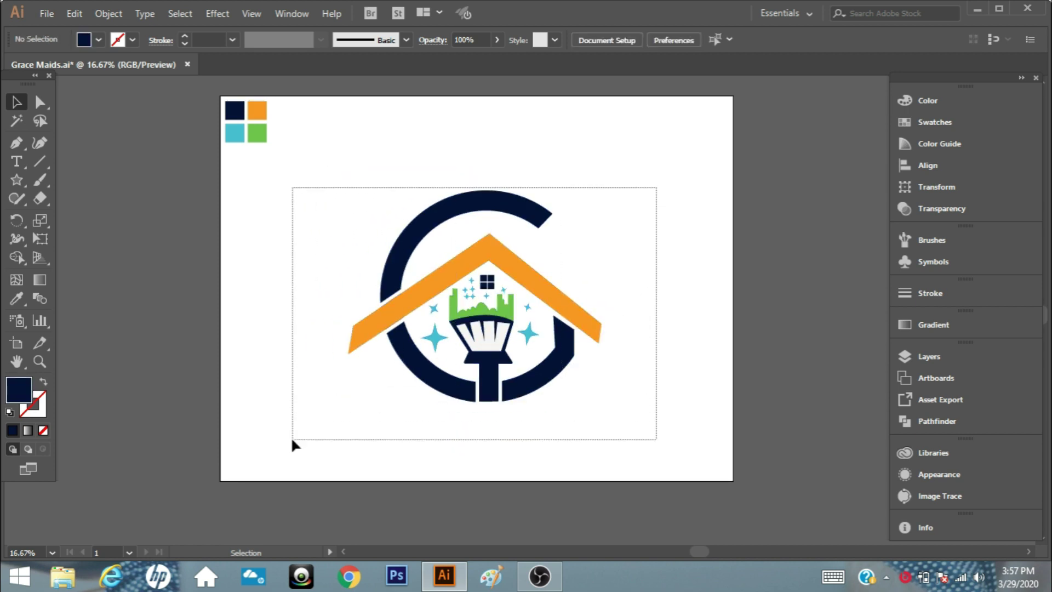
click(934, 422)
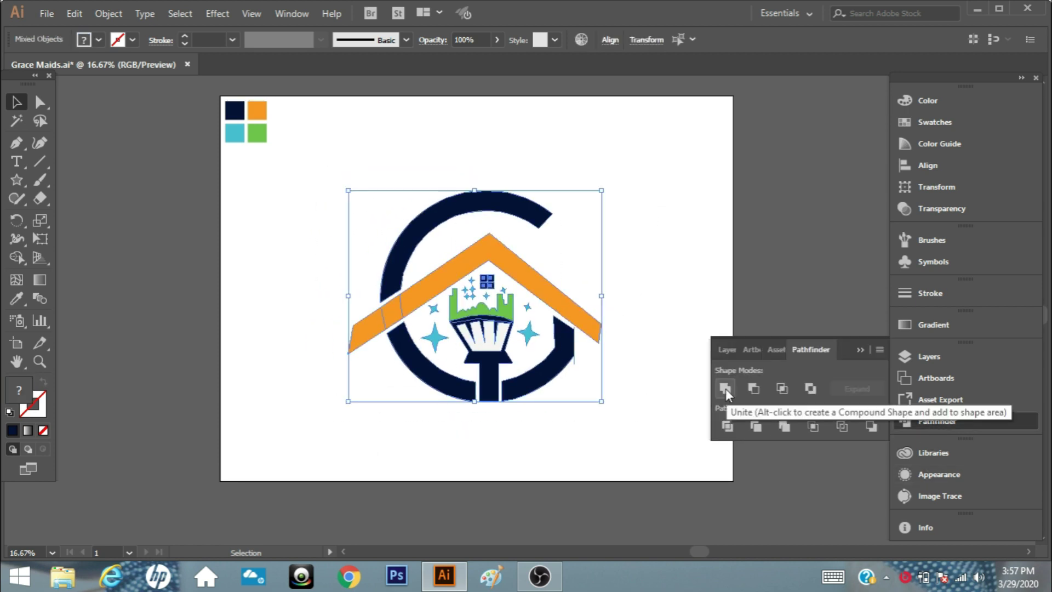
Merge the roof pieces into one orange shape and zoom in on the broom.
click(784, 426)
click(860, 350)
key(ctrl+shift+a)
key(z)
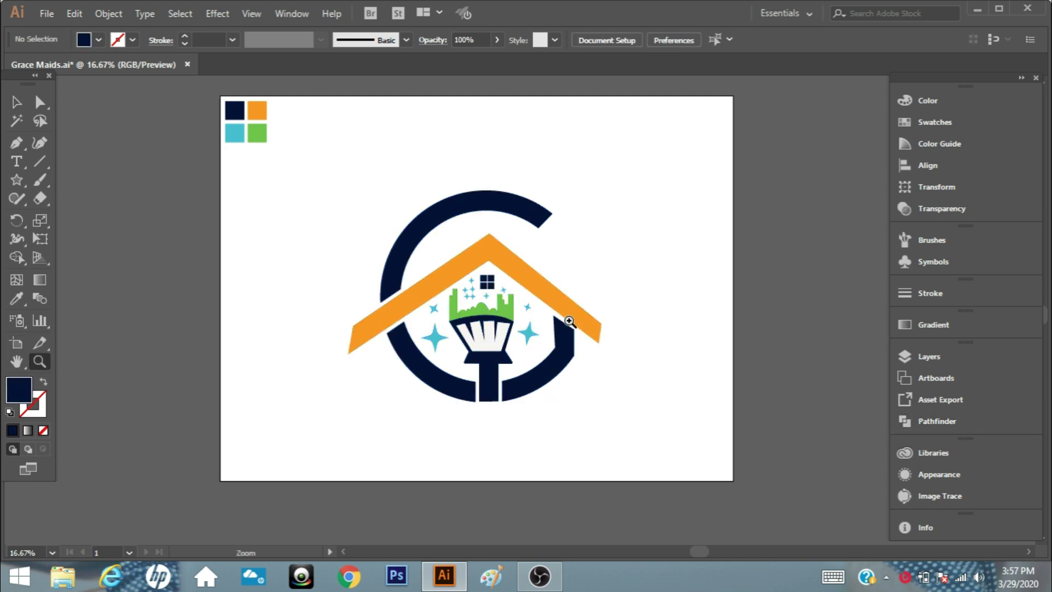
click(523, 353)
click(519, 332)
Bend the skyline curve where it meets the top of the broom.
key(a)
click(508, 238)
drag(438, 196, 445, 194)
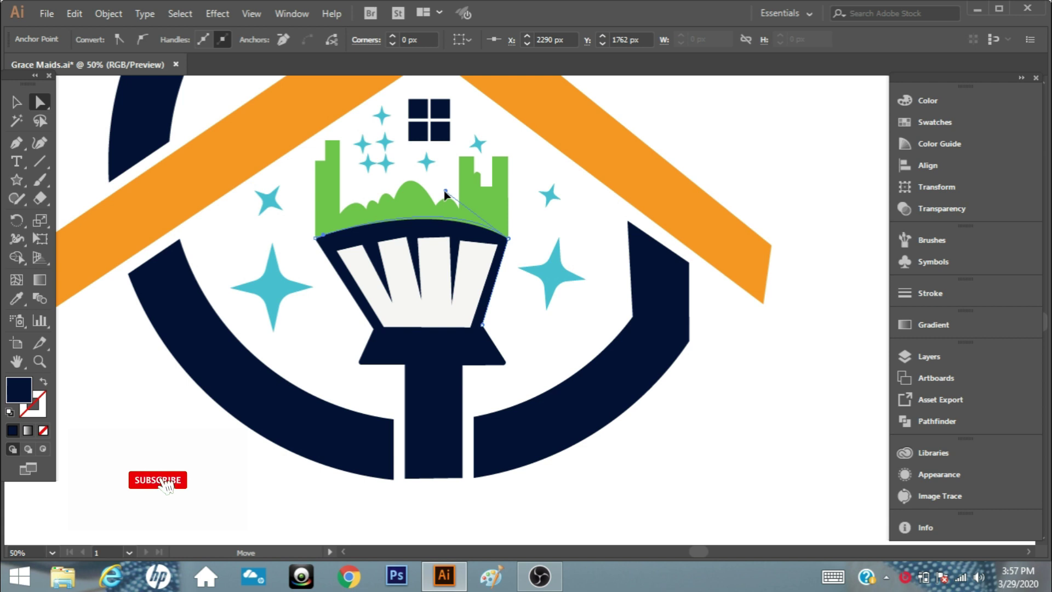
key(ctrl+shift+a)
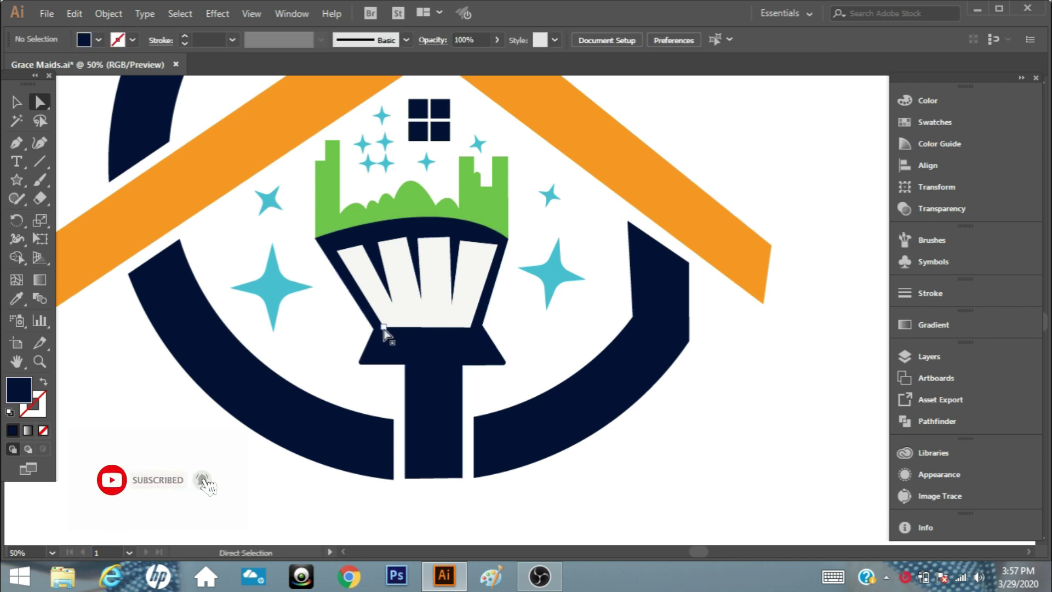
Check the white bristle and navy handle shapes by selecting and deselecting them.
click(385, 330)
click(705, 418)
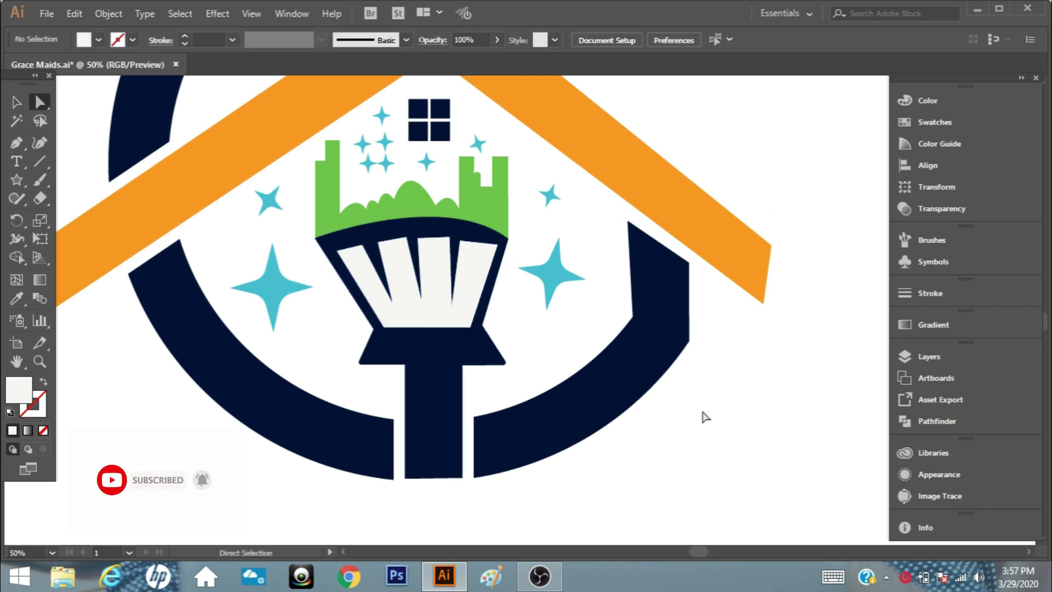
click(338, 253)
click(745, 389)
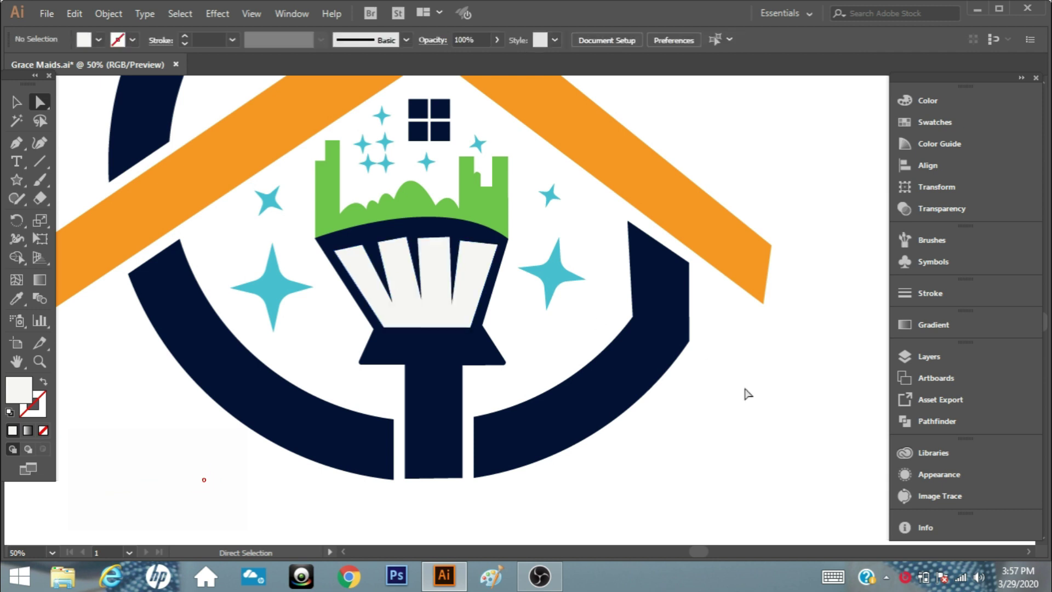
click(485, 331)
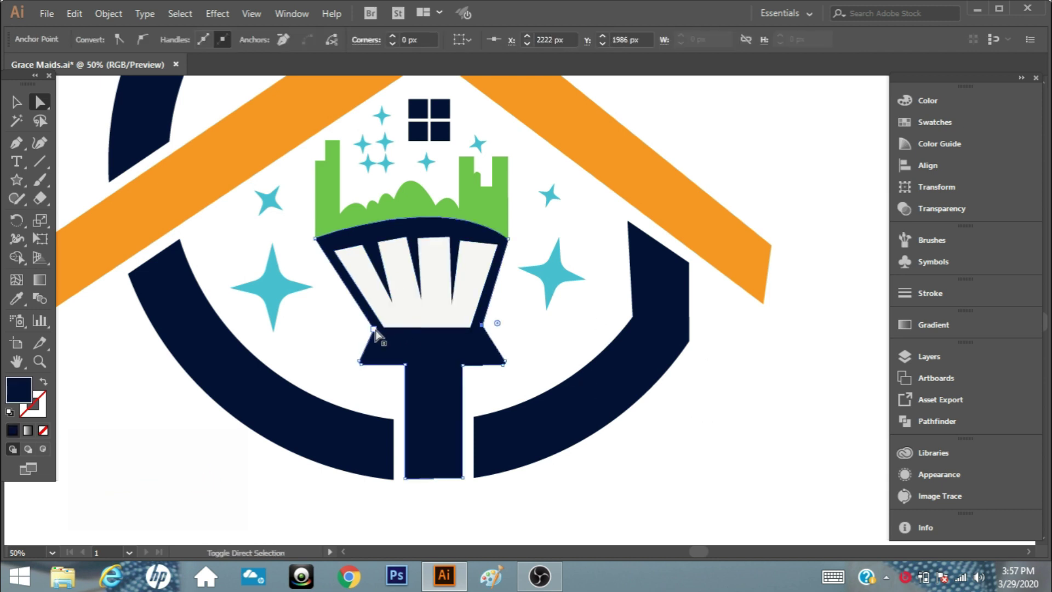
click(699, 415)
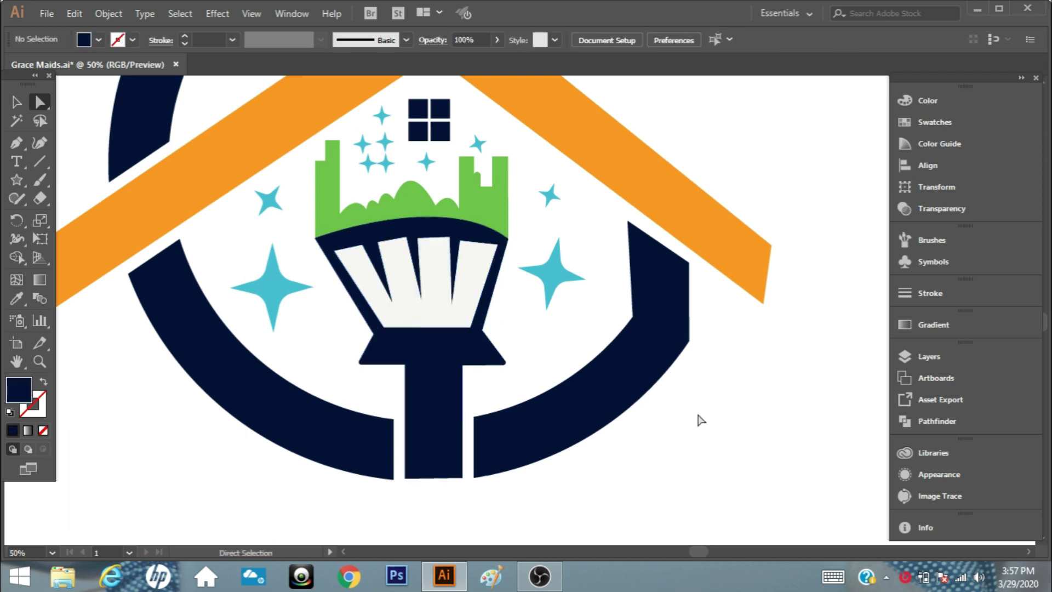
click(339, 253)
click(646, 368)
Move the whole logo group down.
key(v)
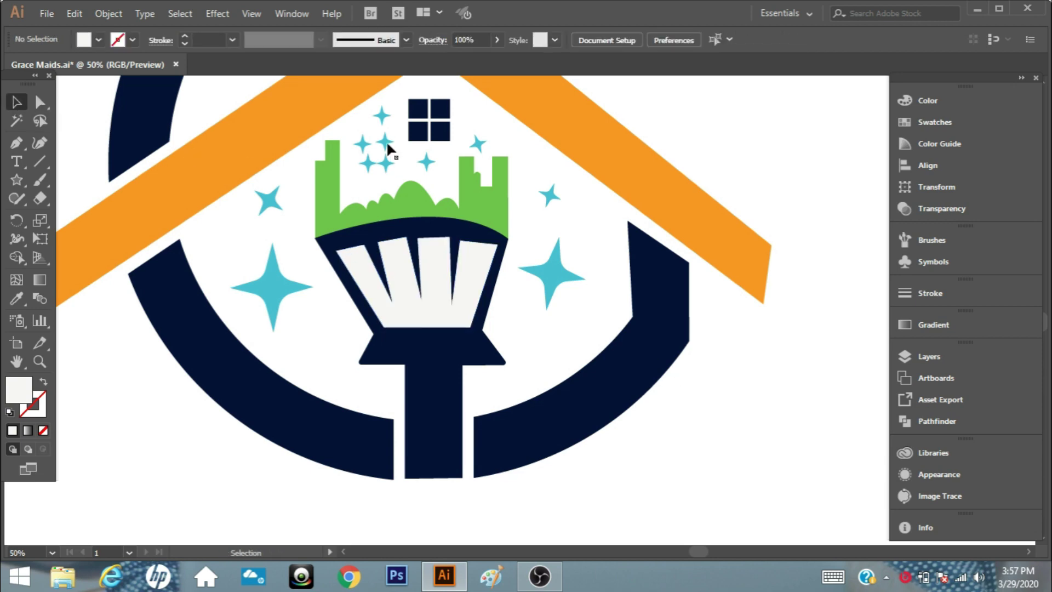
drag(387, 148, 388, 222)
right_click(388, 237)
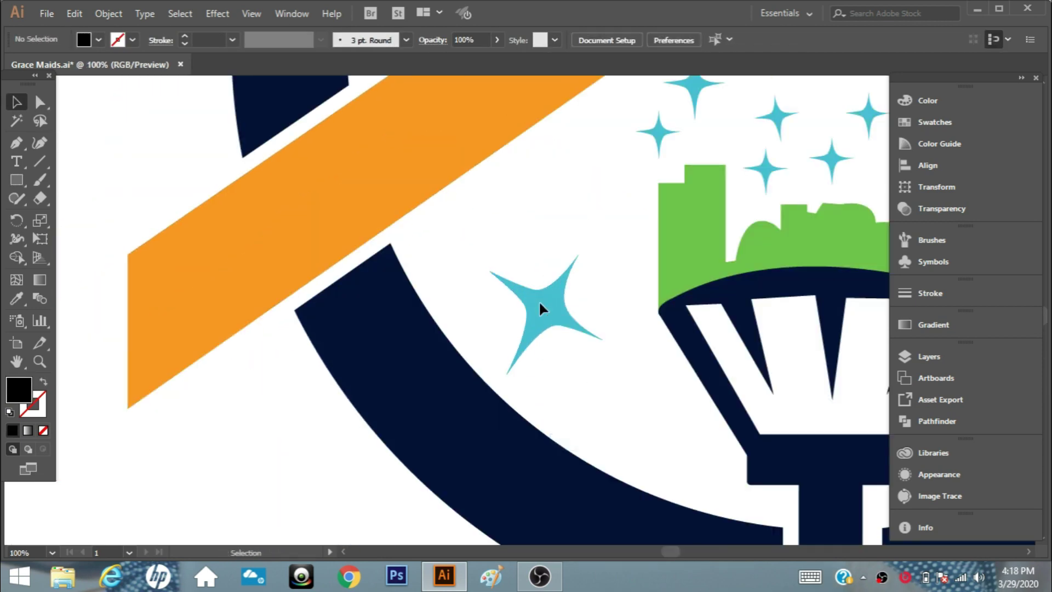
Rotate the sparkle star left of the broom to a new angle.
right_click(540, 309)
click(459, 524)
click(525, 325)
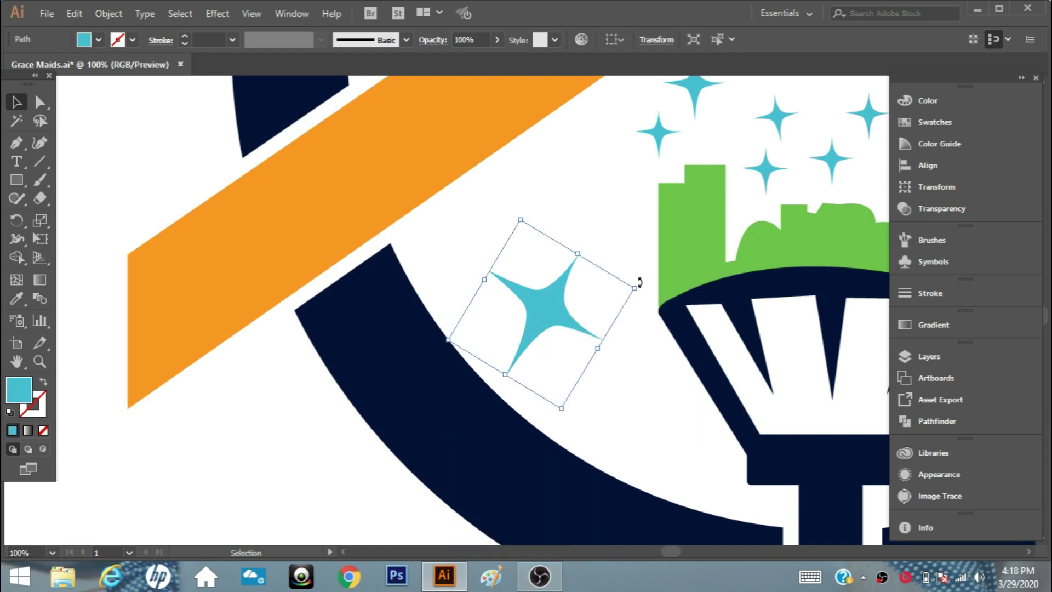
drag(639, 282, 649, 326)
click(732, 169)
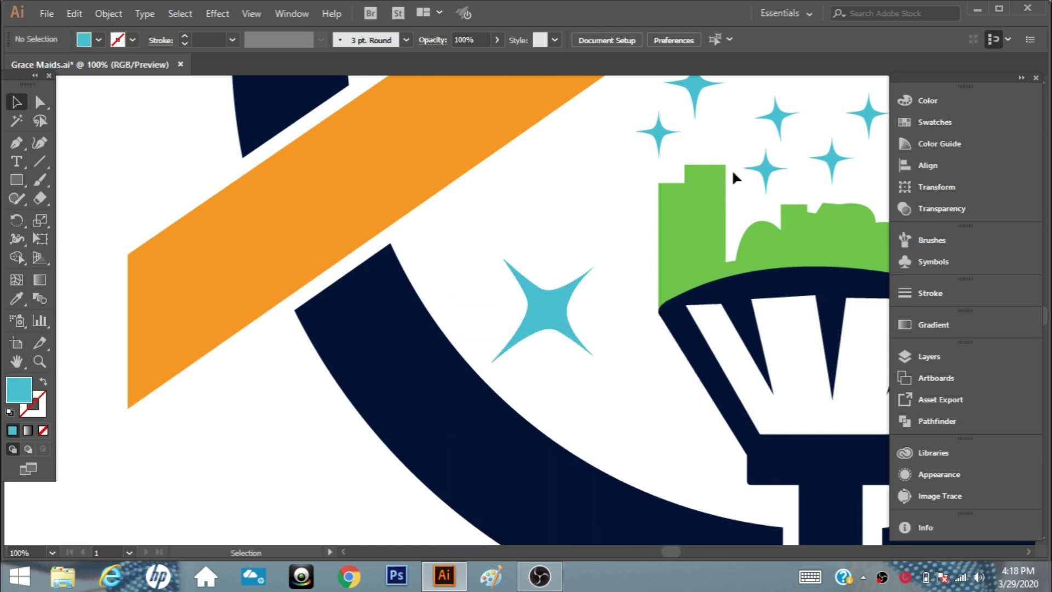
Nudge the navy broom head's left edge slightly.
click(786, 121)
click(40, 102)
click(669, 323)
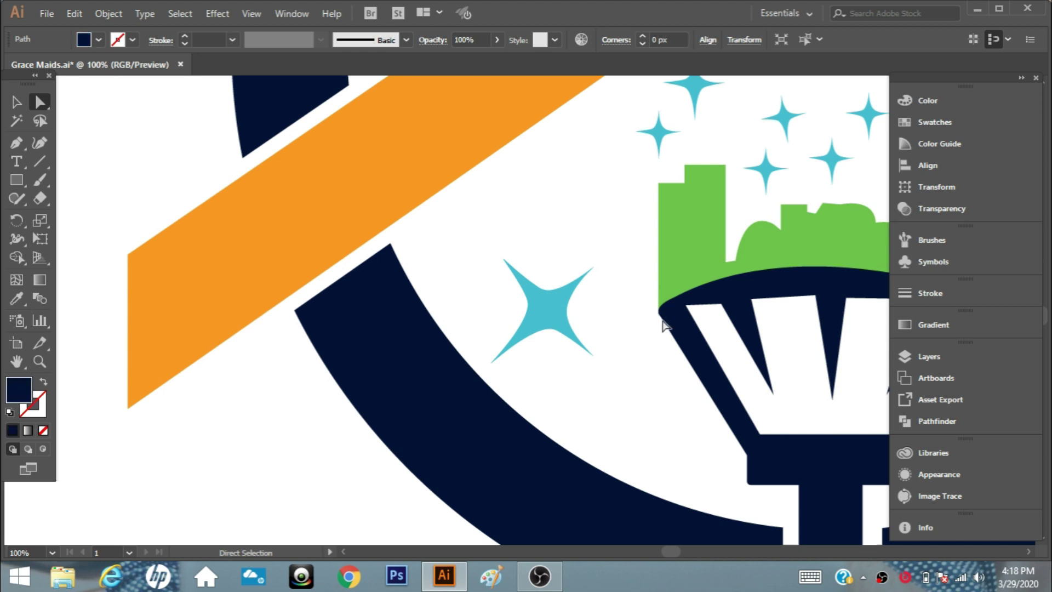
click(17, 101)
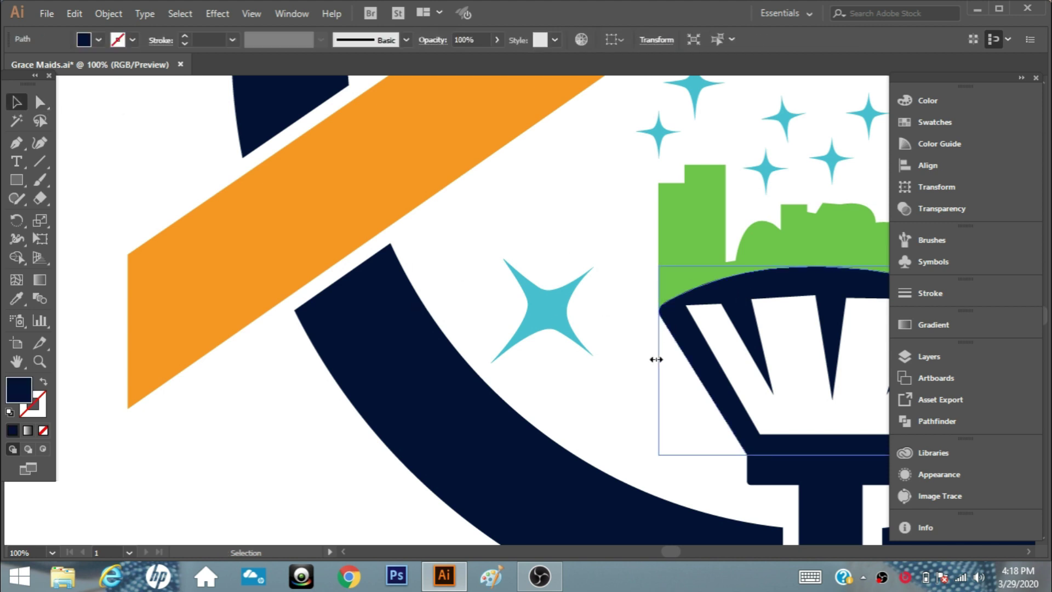
drag(660, 360, 661, 362)
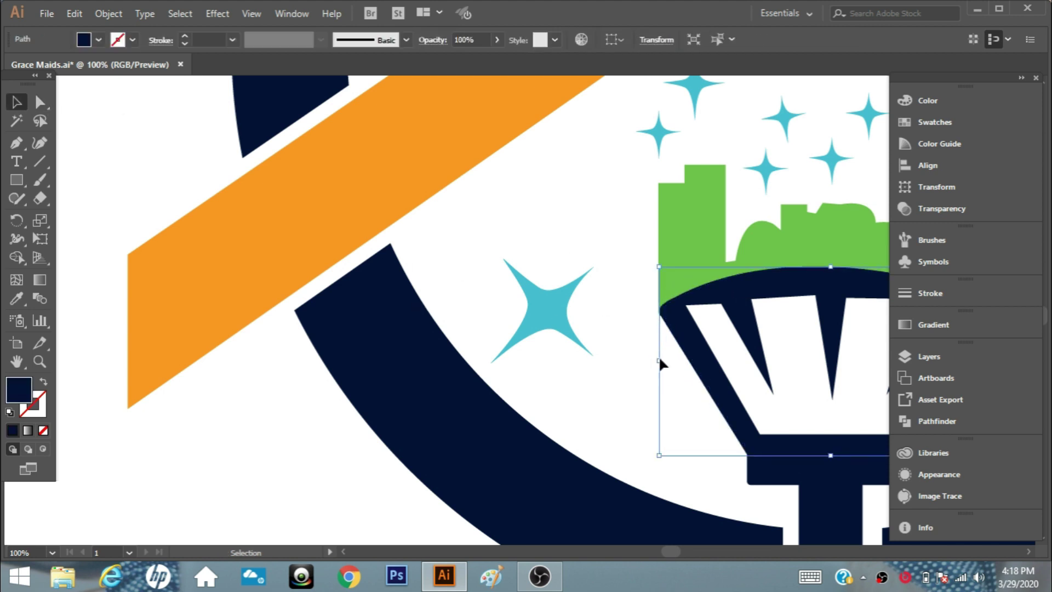
click(118, 317)
Move the small sparkle star above the skyline slightly to the right.
key(z)
alt+click(701, 383)
alt+click(629, 277)
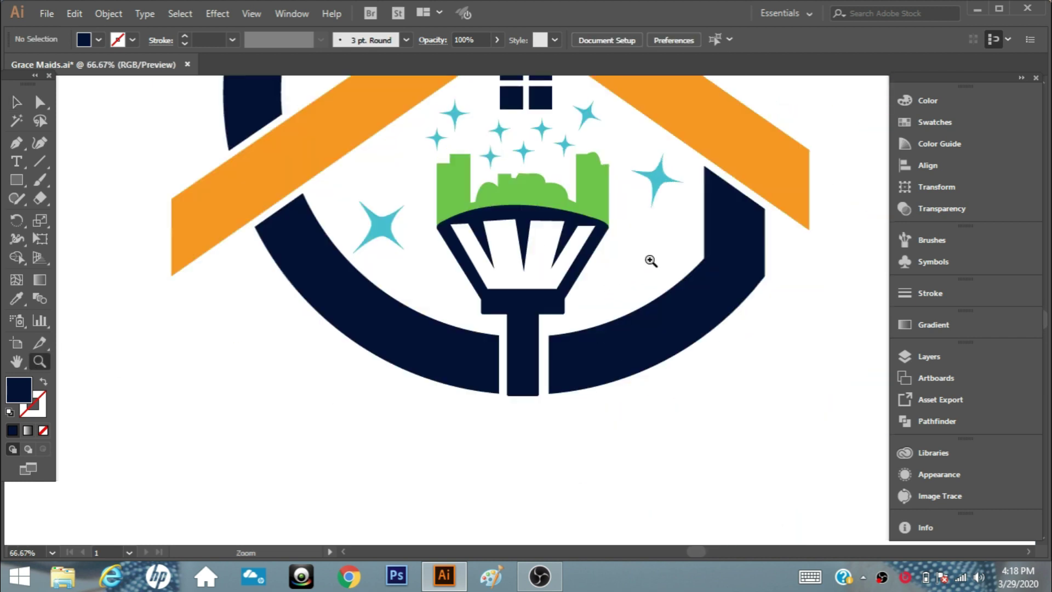
click(478, 202)
key(v)
click(164, 312)
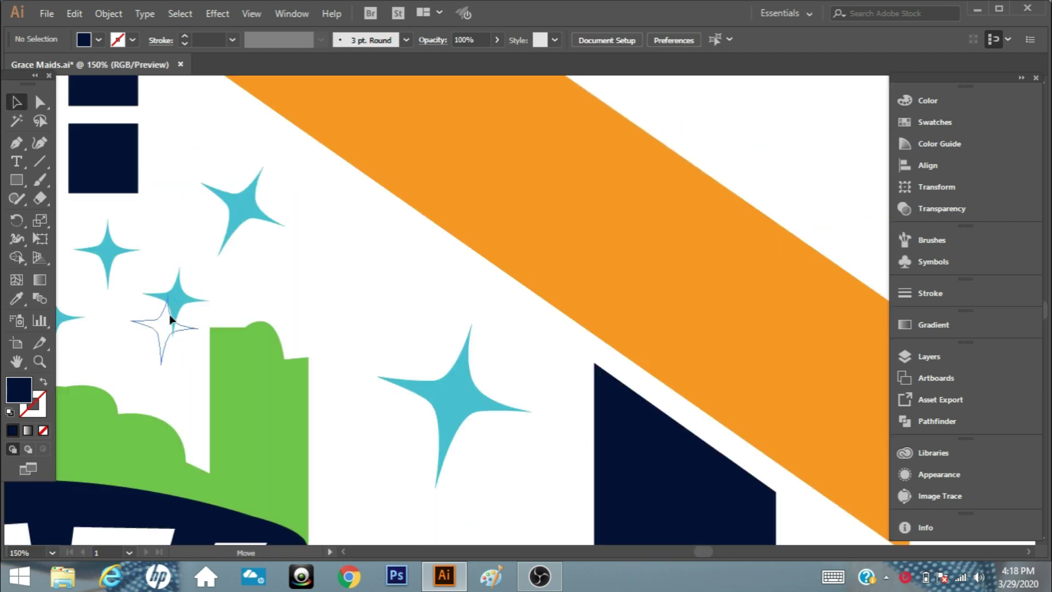
click(238, 216)
scroll(372, 296, left, 5)
scroll(362, 269, left, 5)
drag(362, 269, 377, 266)
click(307, 236)
Shift the large upper-left sparkle star to the right.
drag(240, 224, 259, 226)
click(70, 332)
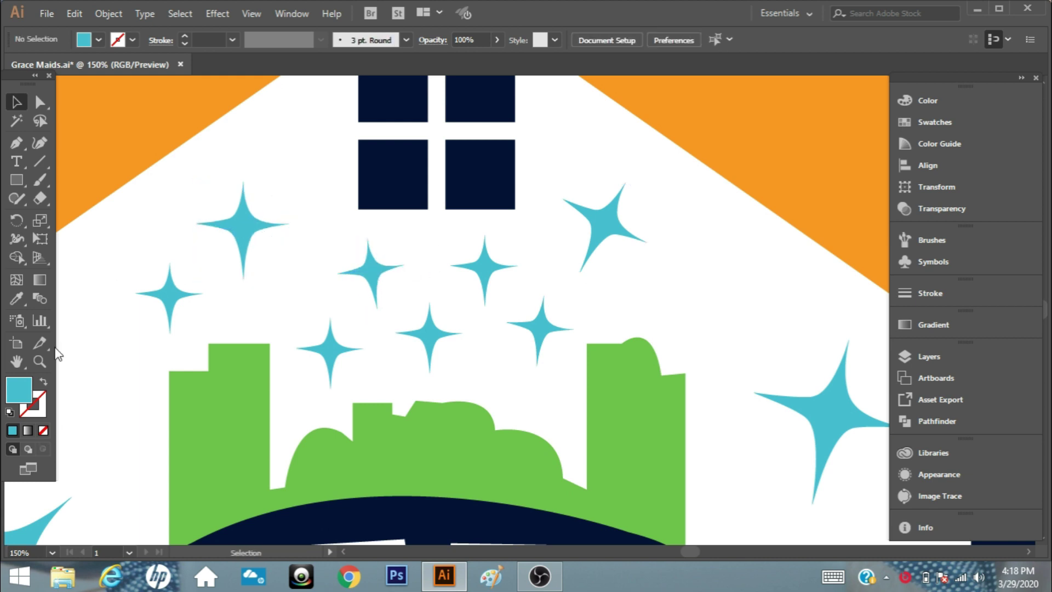
key(z)
alt+click(493, 418)
alt+click(538, 404)
scroll(493, 334, down, 3)
Start a text object below the logo with the Type tool.
click(22, 161)
key(ctrl+minus)
click(384, 432)
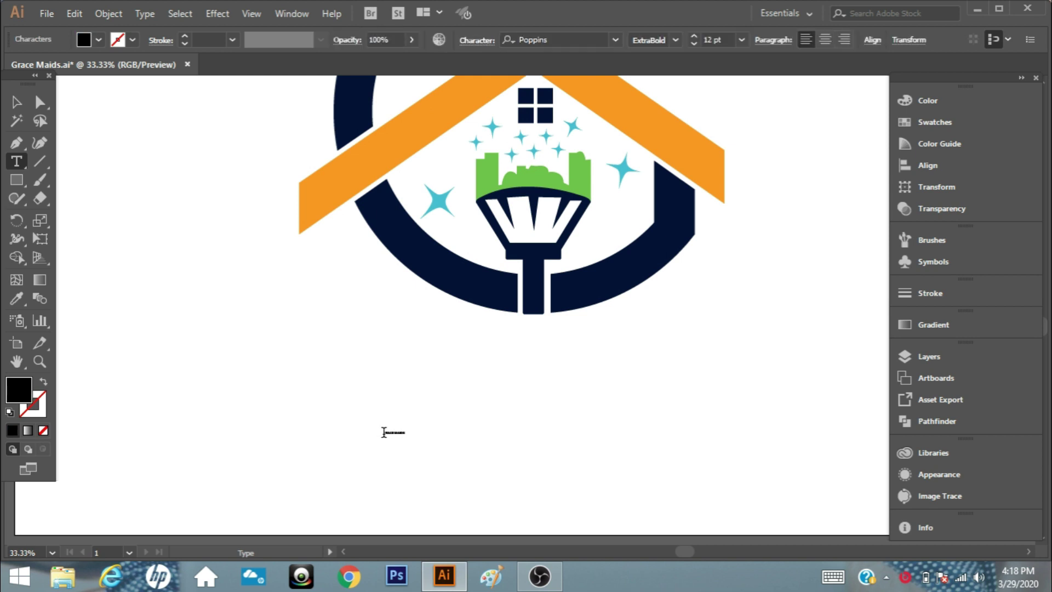
Enlarge the GRACE MAIDS text, place it under the icon and convert it to outlines.
key(Escape)
mouse_move(411, 427)
mouse_down()
mouse_move(493, 430)
mouse_move(534, 407)
mouse_up()
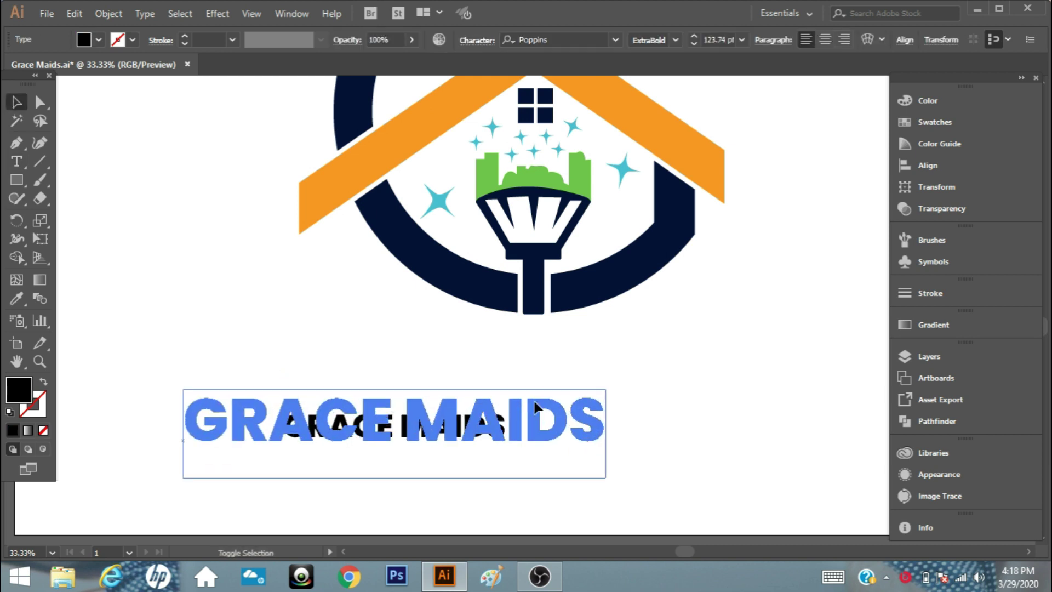
drag(439, 420, 569, 362)
right_click(648, 425)
click(716, 171)
Colour the GRACE letters with the roof's orange using the Eyedropper.
right_click(648, 364)
click(756, 358)
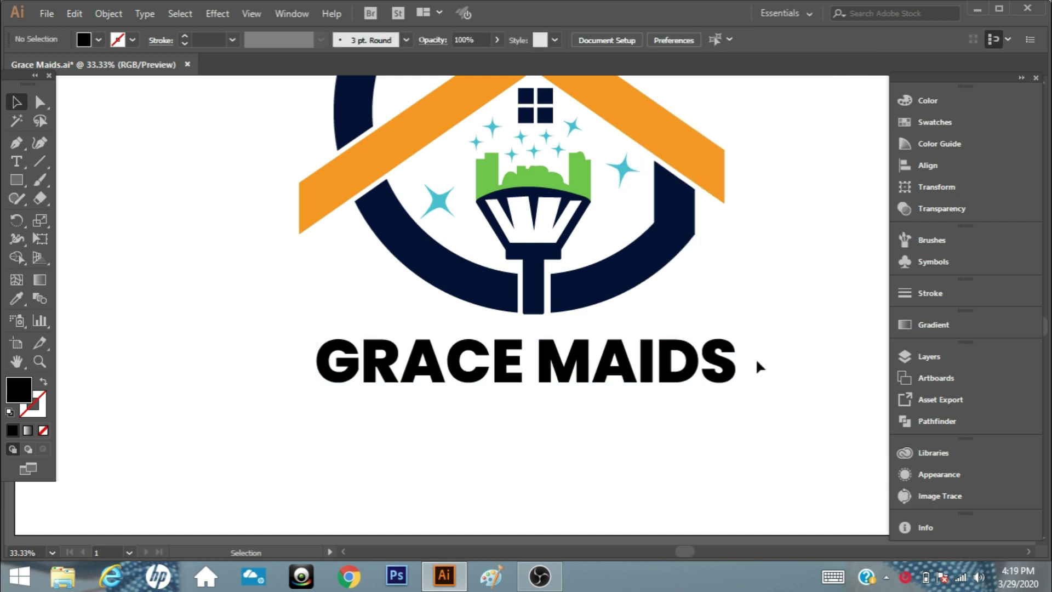
drag(750, 361, 542, 422)
click(104, 364)
click(426, 378)
click(16, 299)
click(352, 176)
key(v)
Colour the MAIDS letters with the ring's navy.
click(635, 364)
click(16, 299)
click(429, 263)
key(v)
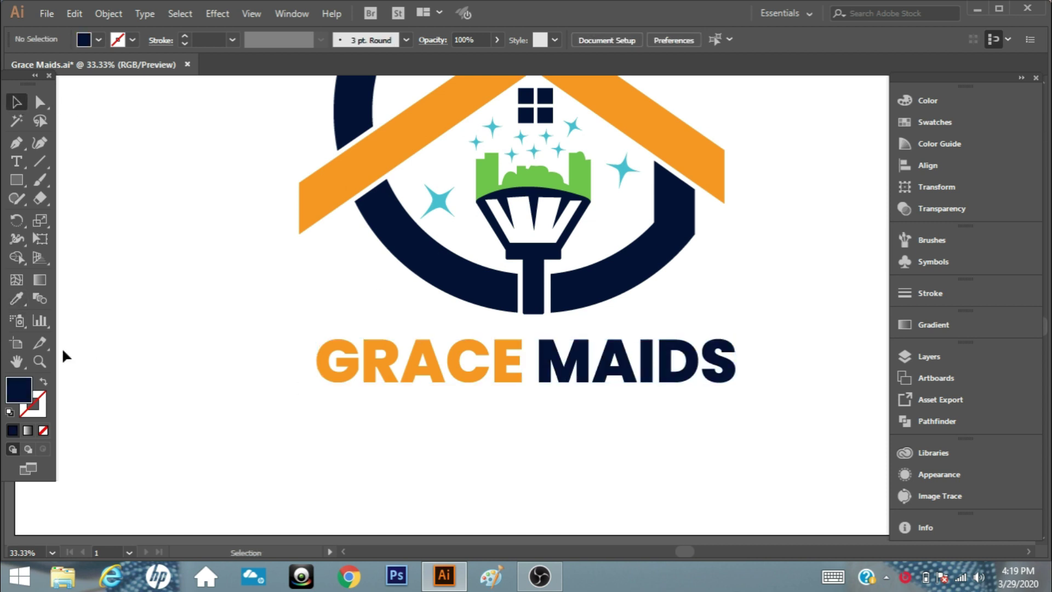
Recolour GRACE navy to match MAIDS, then sample the roof orange for MAIDS.
scroll(219, 351, down, 1)
scroll(219, 350, up, 1)
drag(261, 346, 447, 395)
click(16, 298)
click(530, 356)
key(v)
click(16, 299)
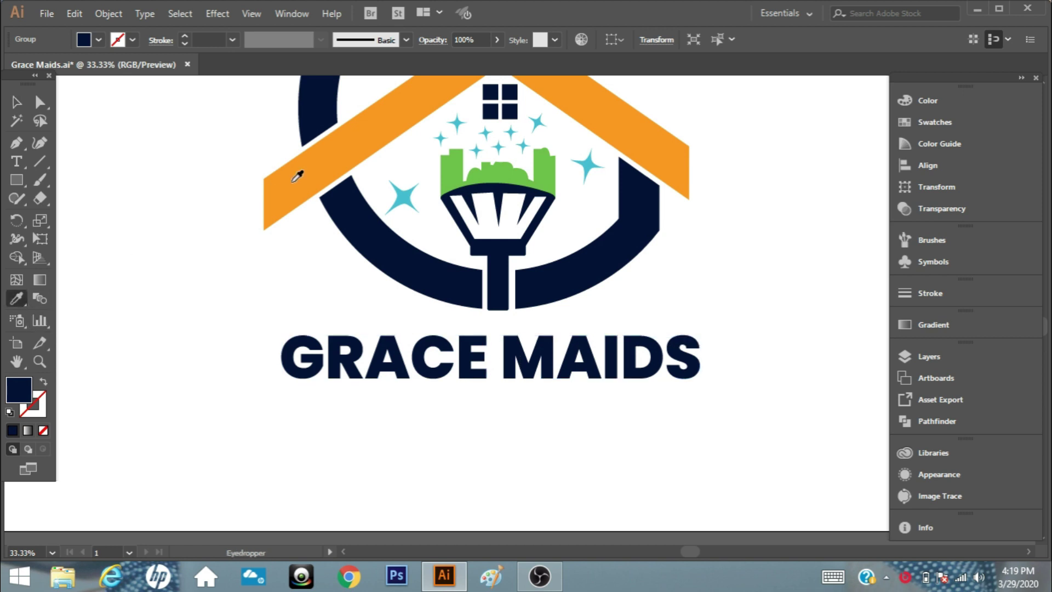
Zoom out to the full artboard and resize the GRACE MAIDS wordmark.
click(301, 169)
key(v)
key(ctrl+shift+a)
key(z)
alt+click(268, 386)
alt+click(499, 303)
key(v)
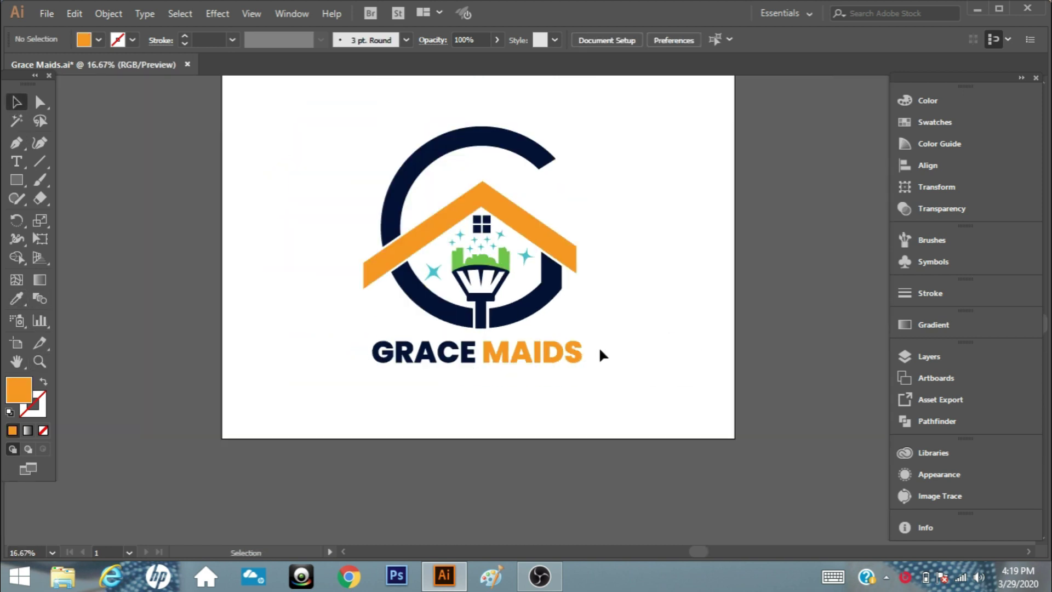
drag(600, 351, 458, 388)
drag(601, 365, 603, 378)
Scale down the logo icon and move the wordmark up beneath it.
click(594, 407)
drag(562, 162, 328, 317)
drag(577, 130, 563, 141)
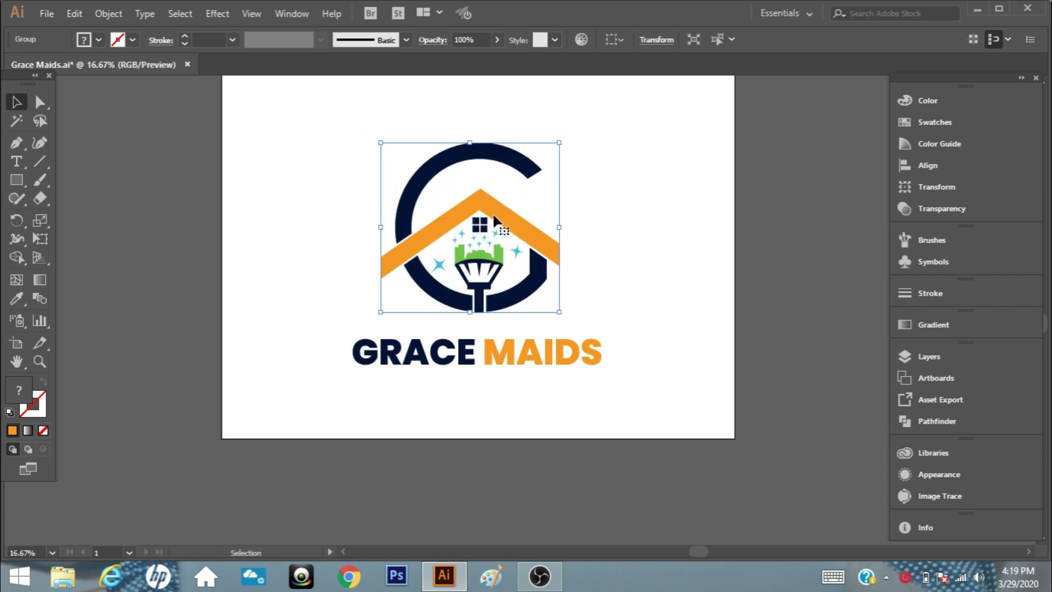
drag(416, 352, 420, 333)
Centre the icon and wordmark horizontally using Horizontal Align Center.
drag(639, 122, 329, 281)
click(610, 39)
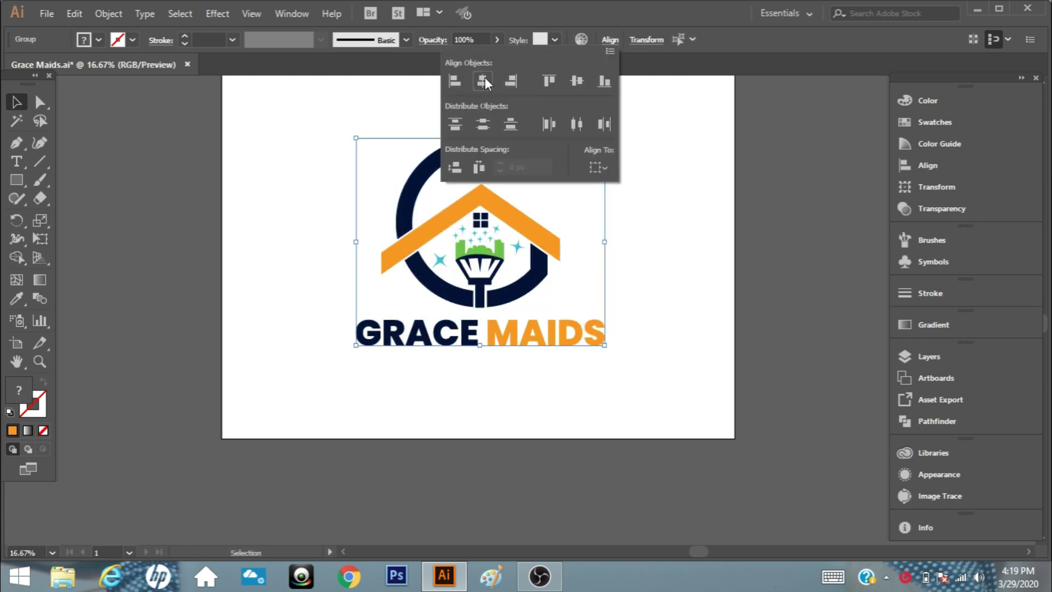
click(485, 78)
click(662, 295)
click(525, 299)
click(676, 258)
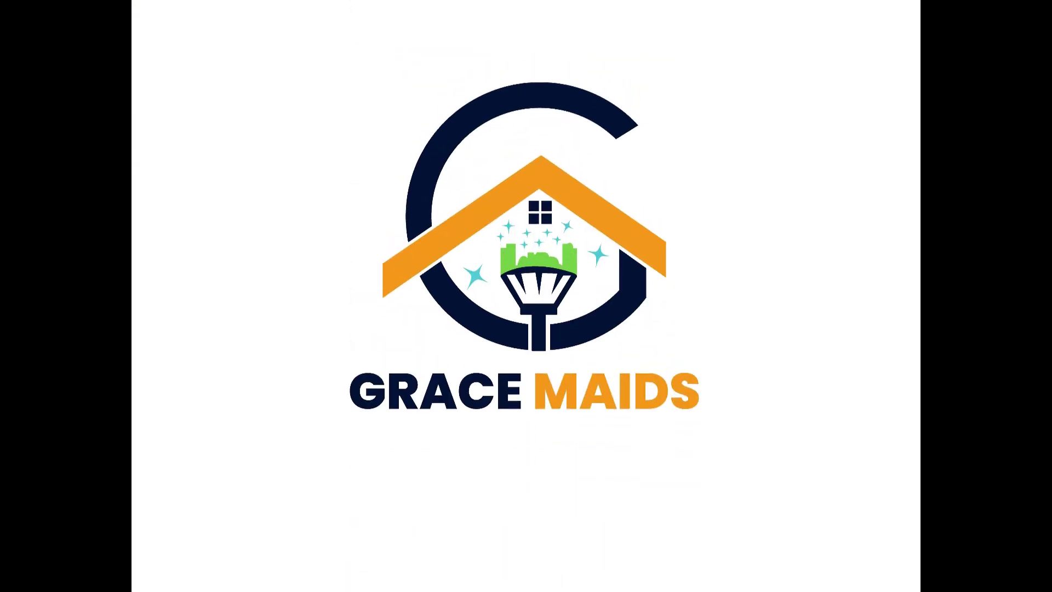